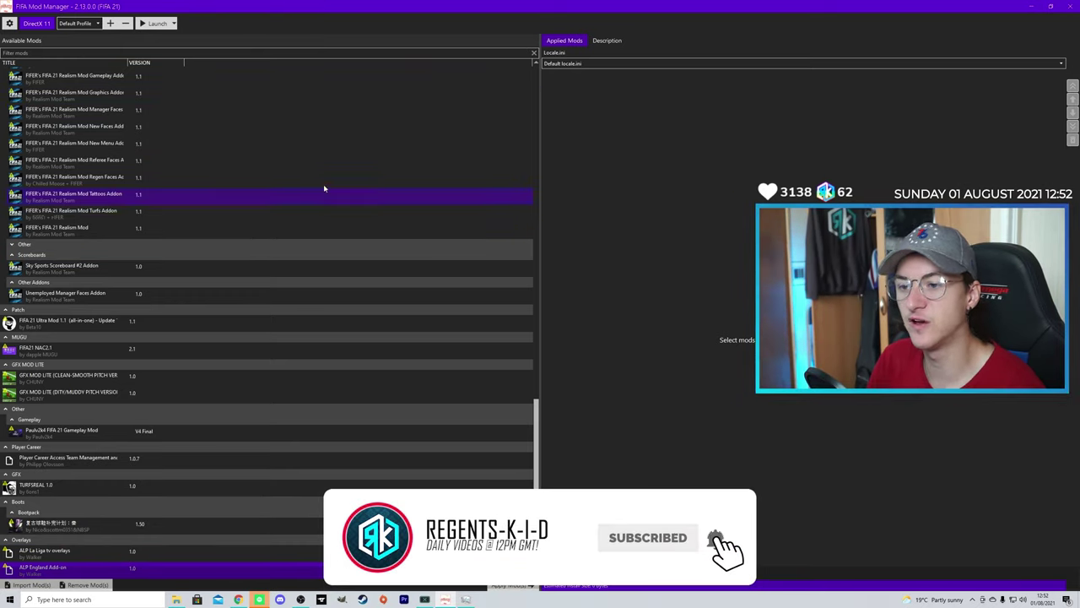
- Switch to Chrome, search Google for "fifa mod manager" and open the FIFA Editor Tool download page
{"action": "scroll", "coordinate": [317, 168], "scroll_direction": "up", "scroll_amount": 8}
{"action": "scroll", "coordinate": [318, 169], "scroll_direction": "up", "scroll_amount": 10}
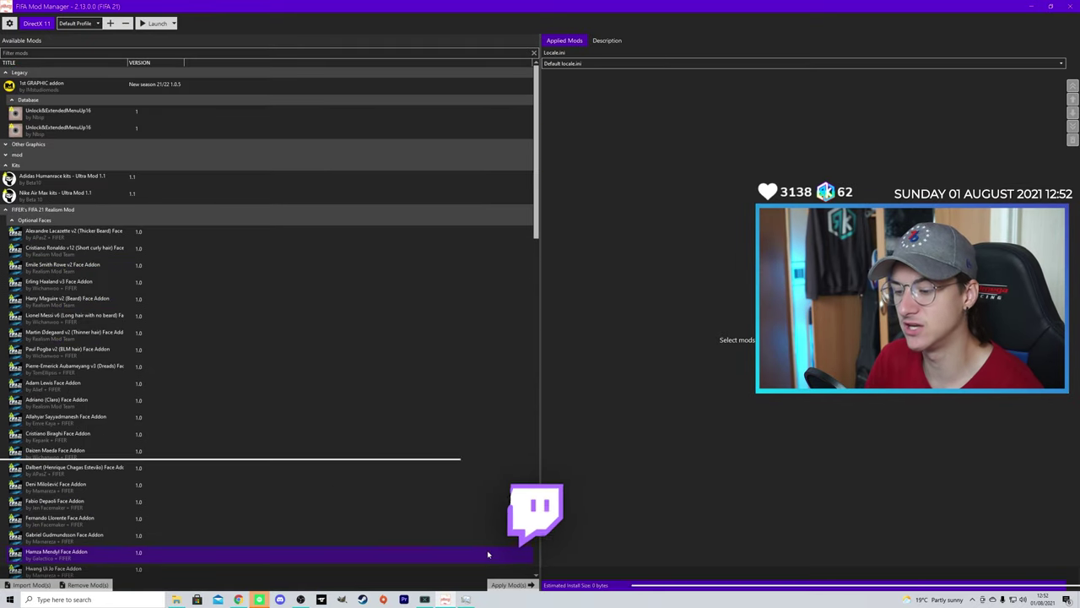
{"action": "left_click", "coordinate": [237, 599]}
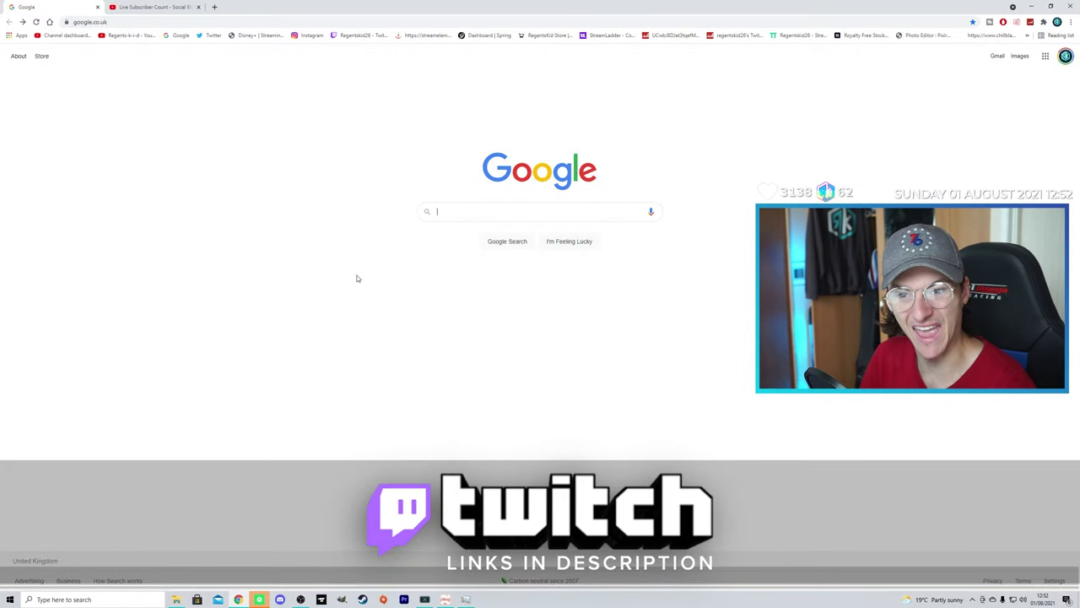
{"action": "type", "text": "fifa mod manager"}
{"action": "key", "text": "Return"}
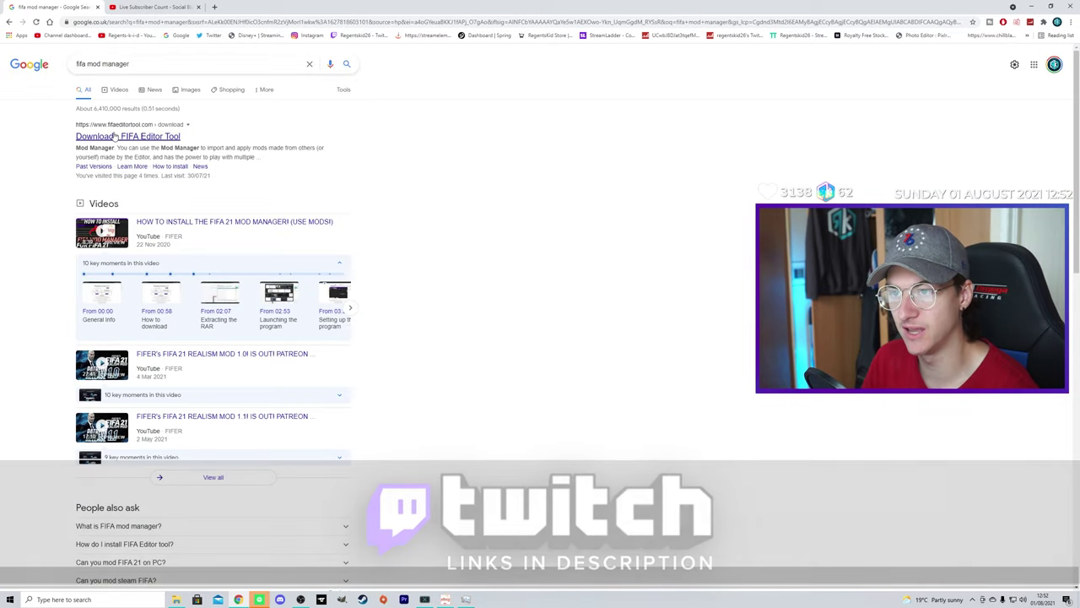
{"action": "left_click", "coordinate": [128, 137]}
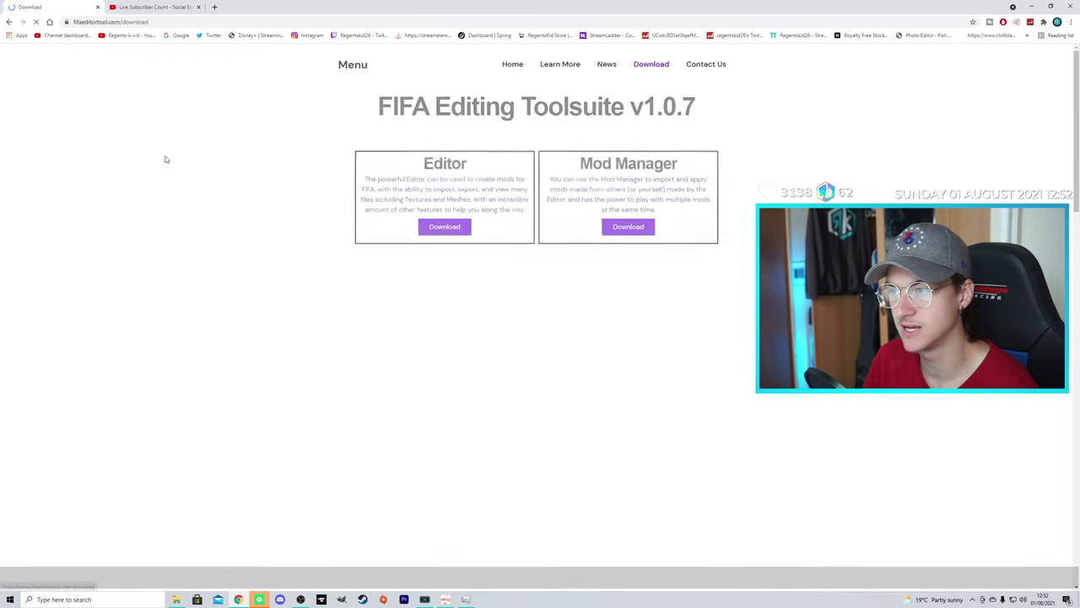
- Open the Mod Manager download, FIFA Mod Manager 21 v1.0.7.rar on MEGA, from the FIFA Editing Toolsuite page
{"action": "mouse_move", "coordinate": [655, 157]}
{"action": "left_mouse_down"}
{"action": "mouse_move", "coordinate": [586, 157]}
{"action": "mouse_move", "coordinate": [654, 157]}
{"action": "left_mouse_up"}
{"action": "left_click_drag", "start_coordinate": [465, 162], "coordinate": [409, 162]}
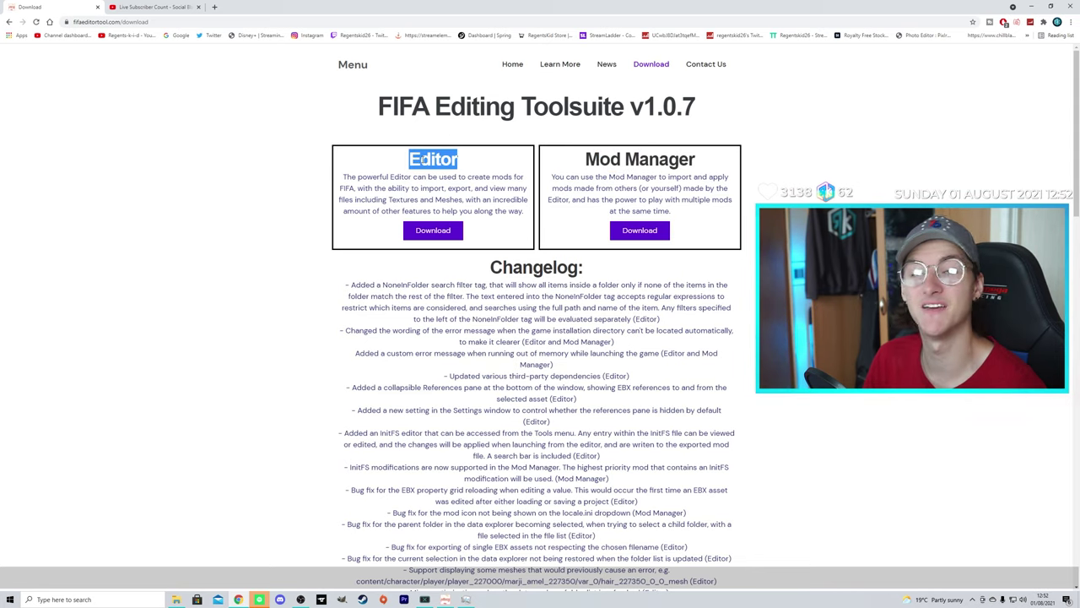
{"action": "left_click", "coordinate": [567, 172]}
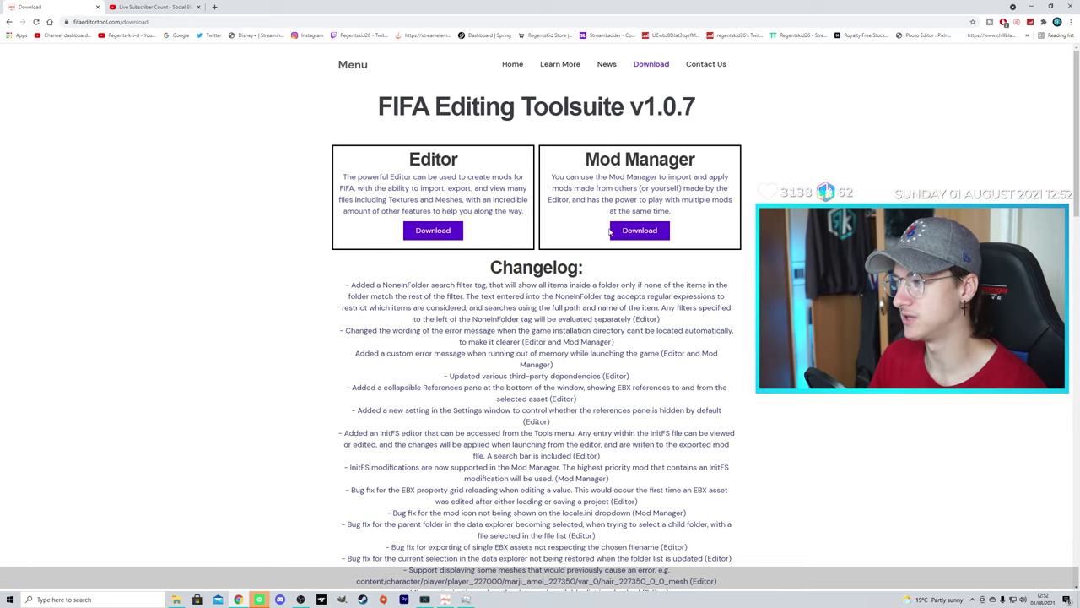
{"action": "left_click", "coordinate": [630, 233]}
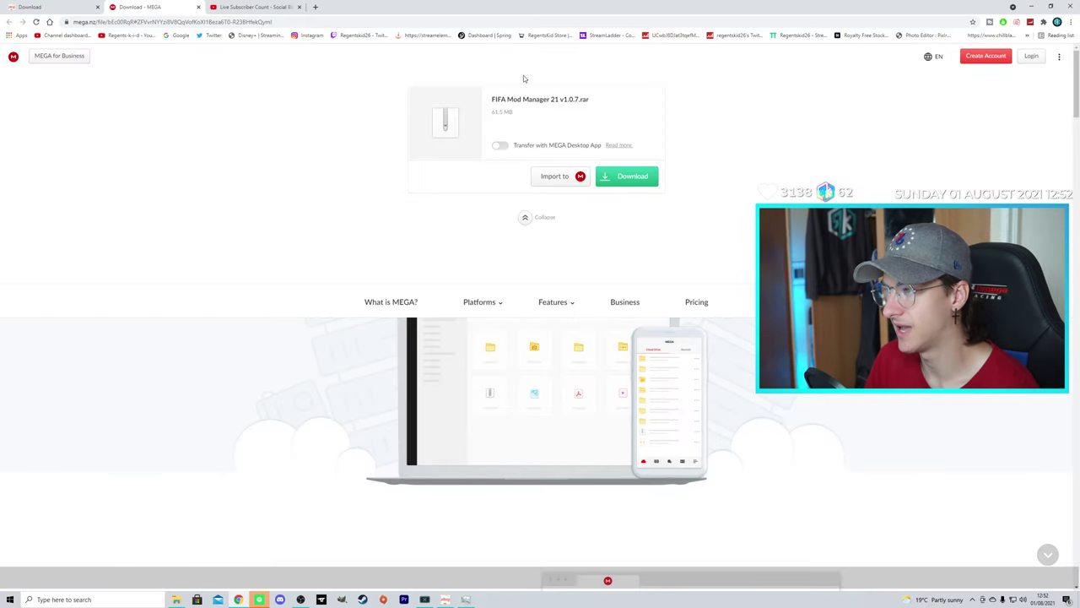
{"action": "left_click_drag", "start_coordinate": [509, 98], "coordinate": [599, 101]}
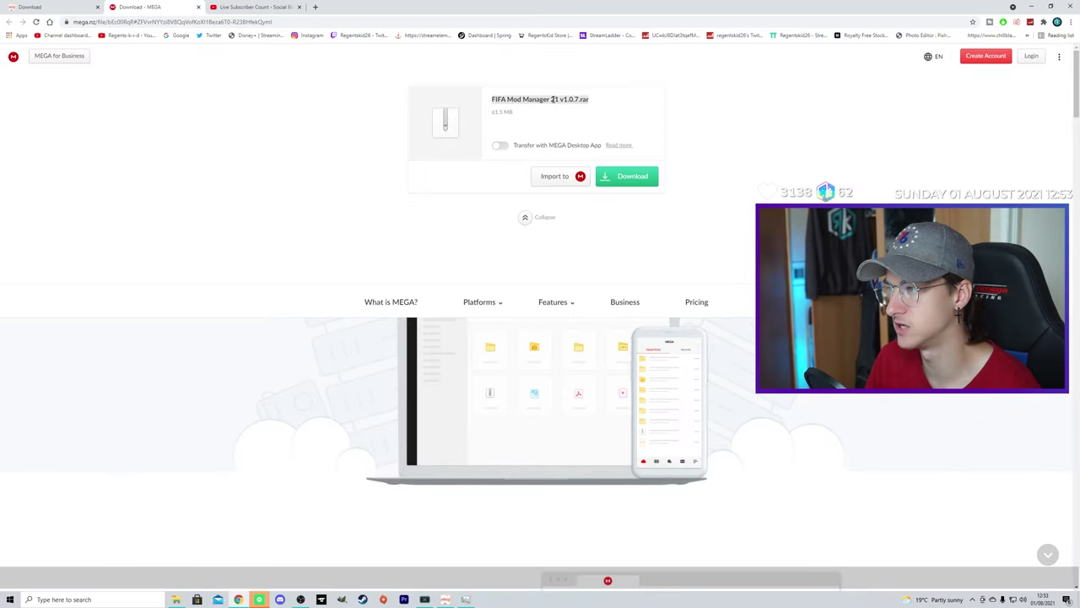
{"action": "left_click", "coordinate": [579, 98]}
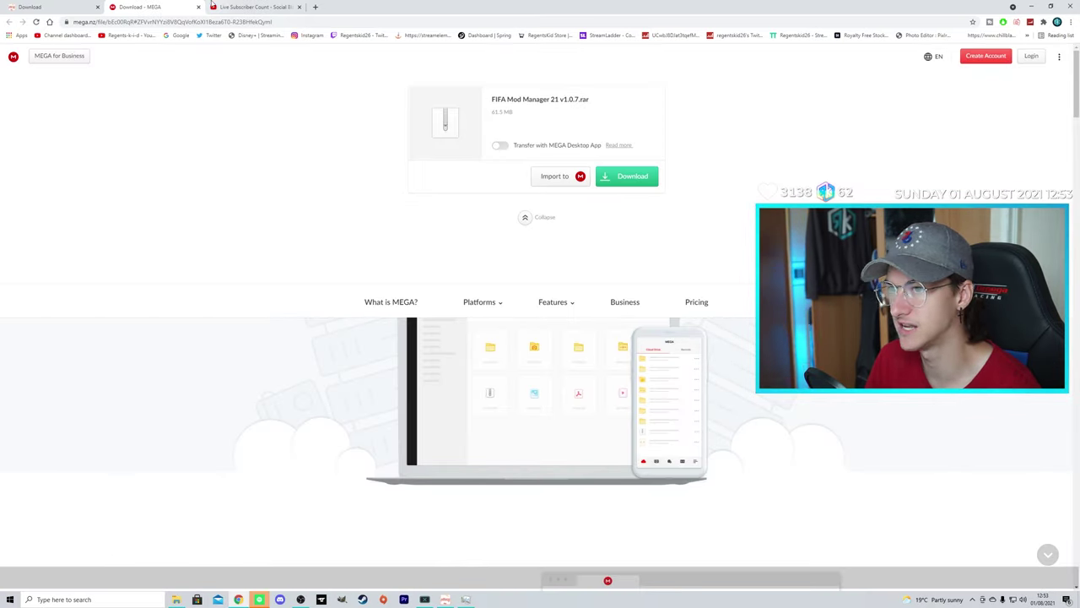
- Look through the Past Versions page of the FIFA Editor Tool site, and return to the MEGA download page
{"action": "key", "text": "ctrl+shift+Tab"}
{"action": "scroll", "coordinate": [517, 294], "scroll_direction": "down", "scroll_amount": 15}
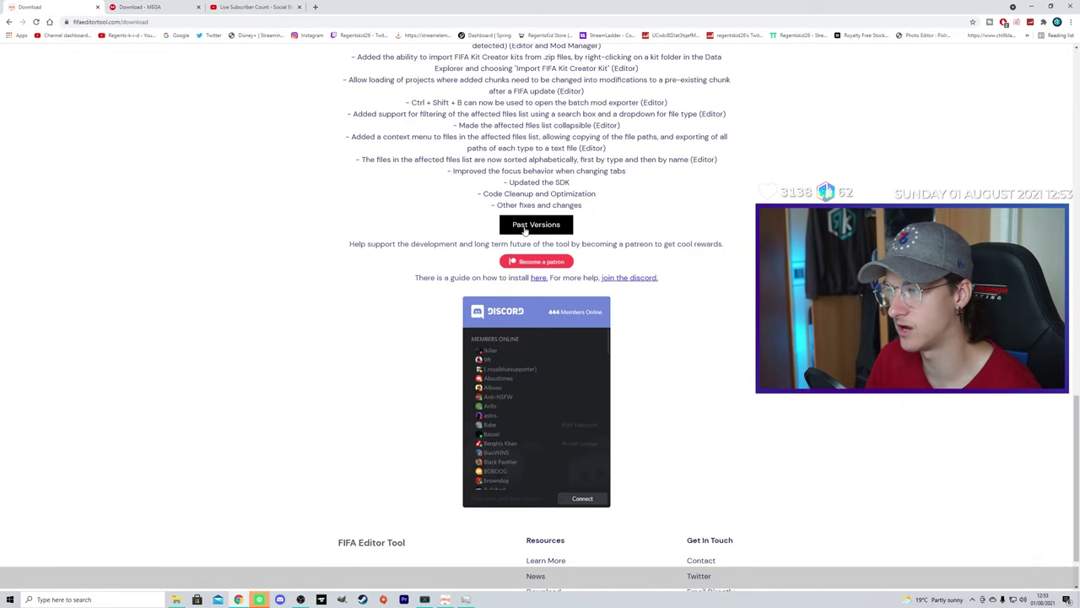
{"action": "left_click", "coordinate": [524, 226]}
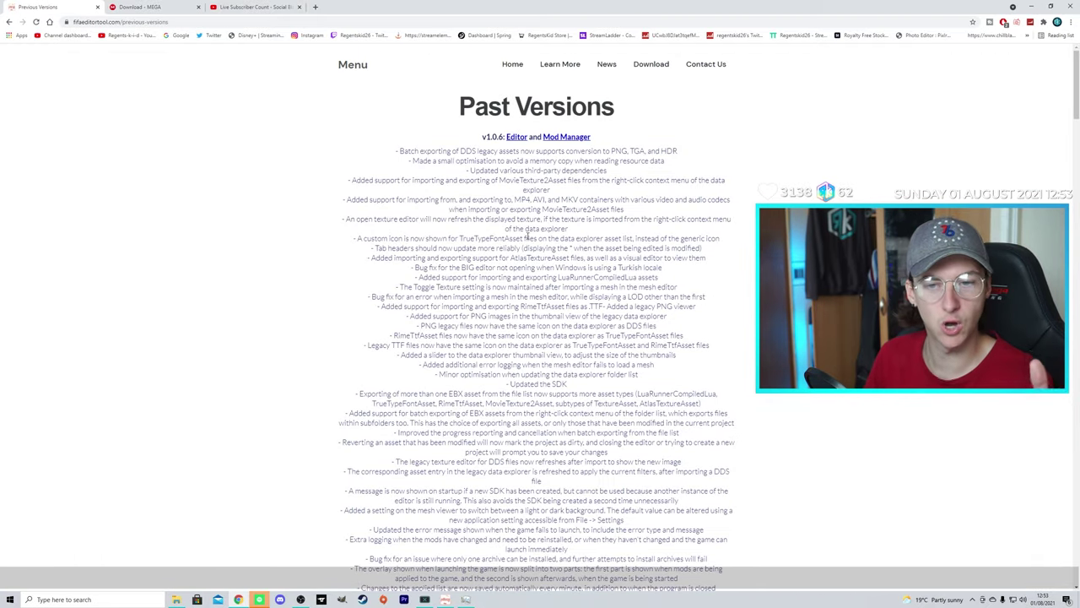
{"action": "scroll", "coordinate": [527, 238], "scroll_direction": "down", "scroll_amount": 10}
{"action": "scroll", "coordinate": [532, 249], "scroll_direction": "down", "scroll_amount": 15}
{"action": "key", "text": "alt+Left"}
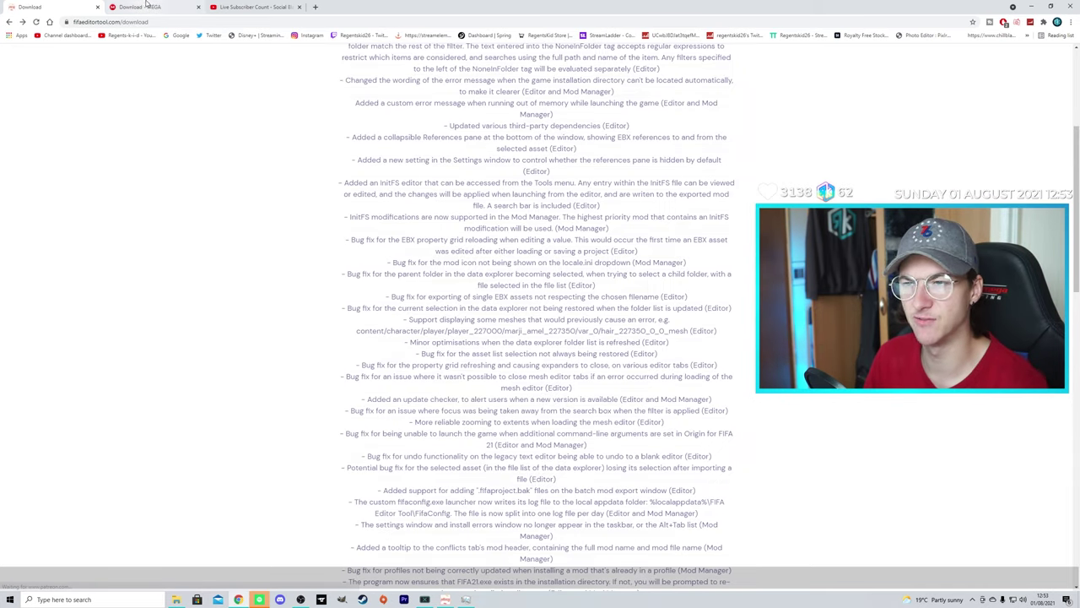
{"action": "left_click", "coordinate": [140, 7]}
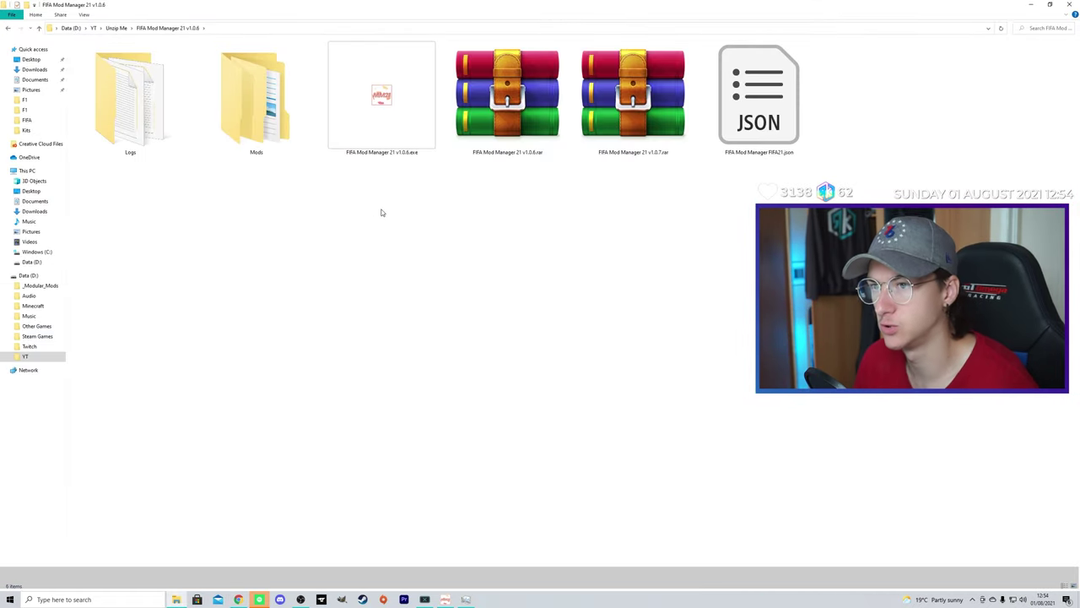
- In File Explorer, look at the Downloads folder and reopen the FIFA Mod Manager 21 v1.0.6 folder inside YT > Unzip Me
{"action": "left_click", "coordinate": [34, 211]}
{"action": "key", "text": "alt+Left"}
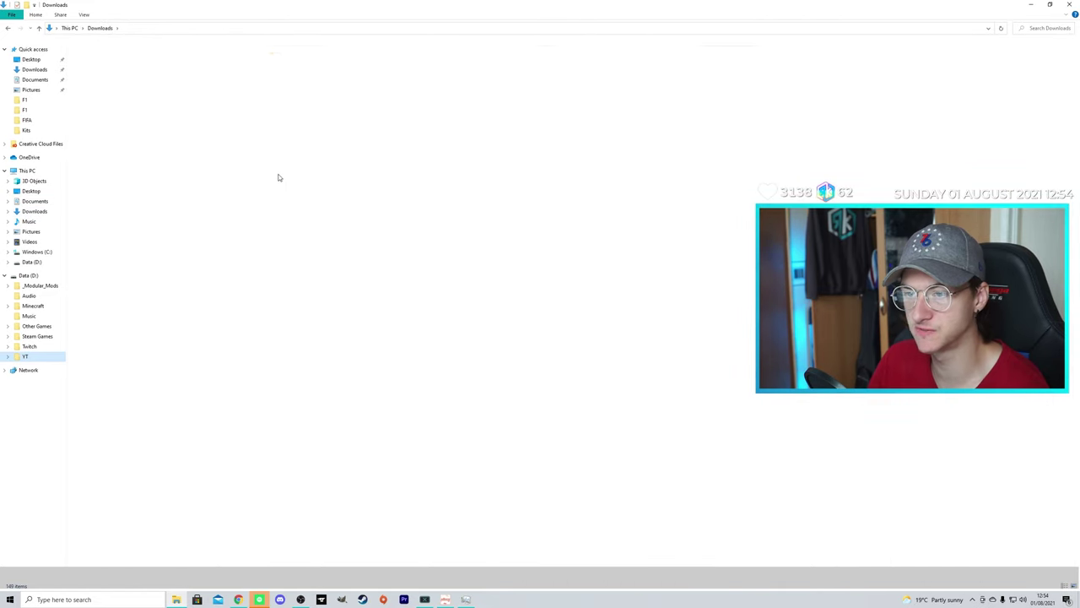
{"action": "left_click", "coordinate": [94, 27]}
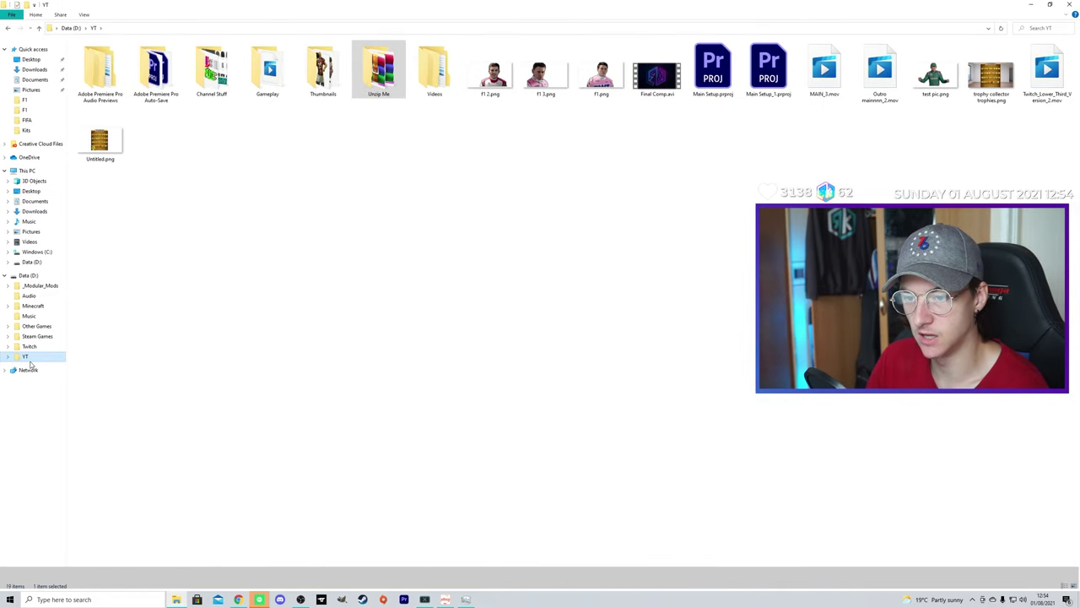
{"action": "double_click", "coordinate": [378, 69]}
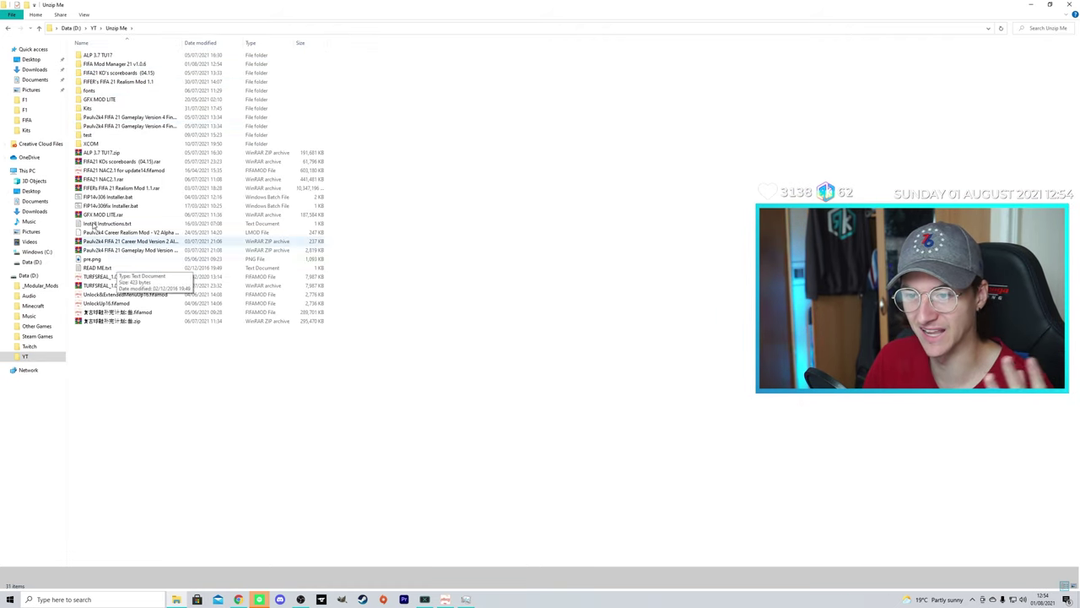
{"action": "double_click", "coordinate": [105, 66]}
- Inspect the two mod manager archives and the extraction options for FIFA Mod Manager 21 v1.0.7.rar
{"action": "left_click", "coordinate": [521, 132]}
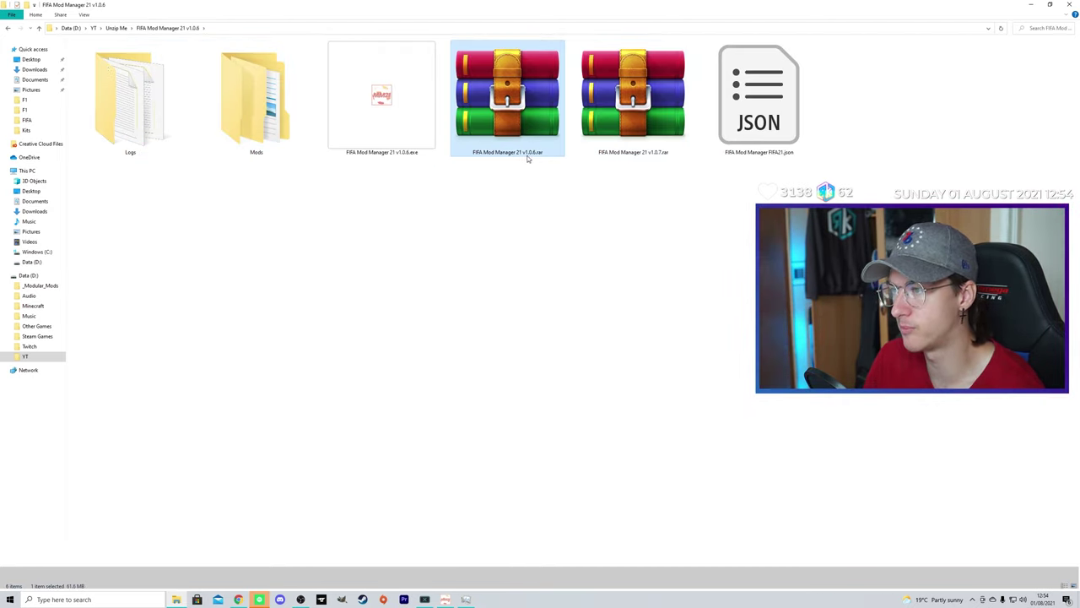
{"action": "left_click", "coordinate": [627, 145]}
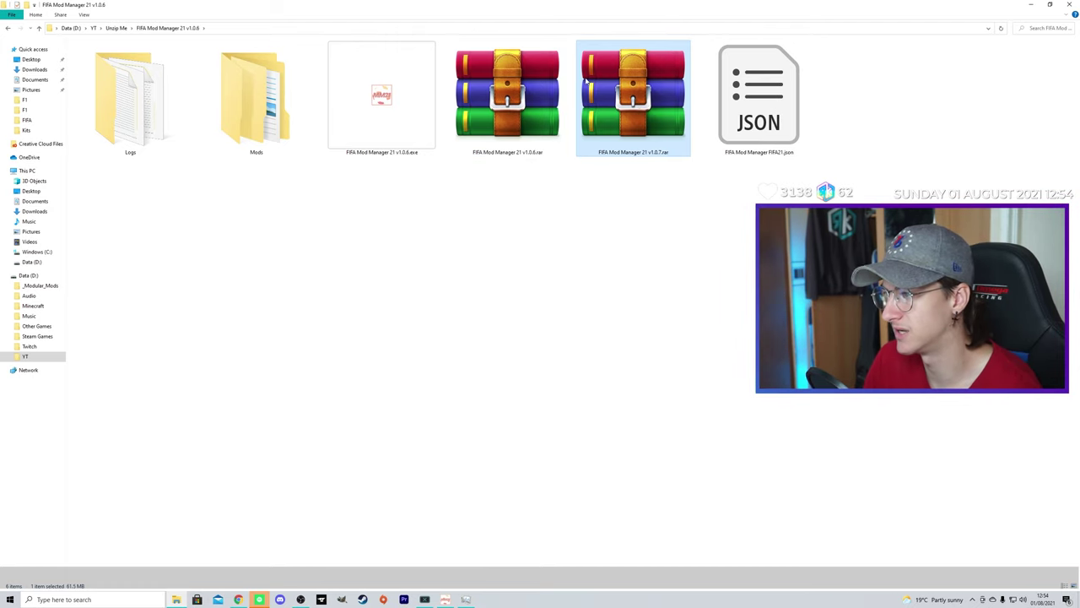
{"action": "left_click", "coordinate": [490, 188]}
{"action": "left_click", "coordinate": [633, 99]}
{"action": "right_click", "coordinate": [633, 99]}
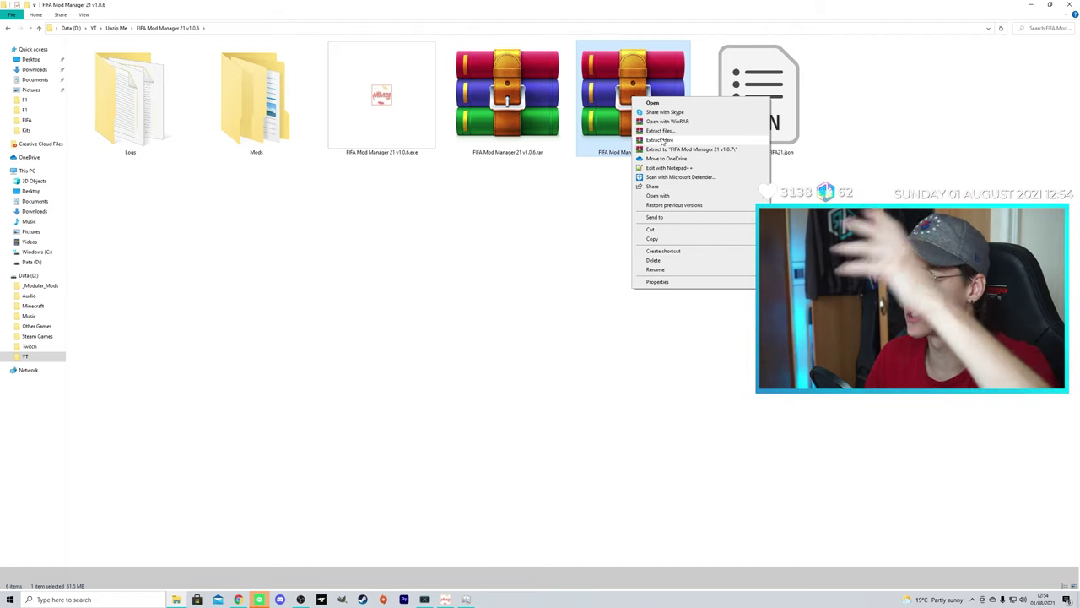
{"action": "left_click", "coordinate": [545, 213]}
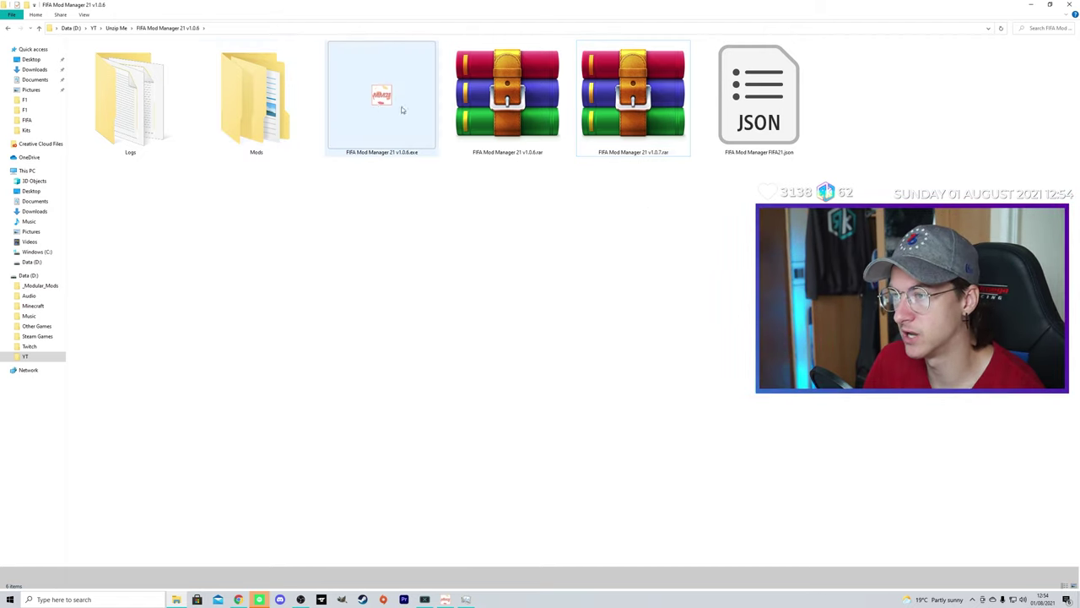
- Close the running FIFA Mod Manager and relaunch it from FIFA Mod Manager 21 v1.0.6.exe
{"action": "left_click", "coordinate": [353, 149]}
{"action": "left_click", "coordinate": [443, 598]}
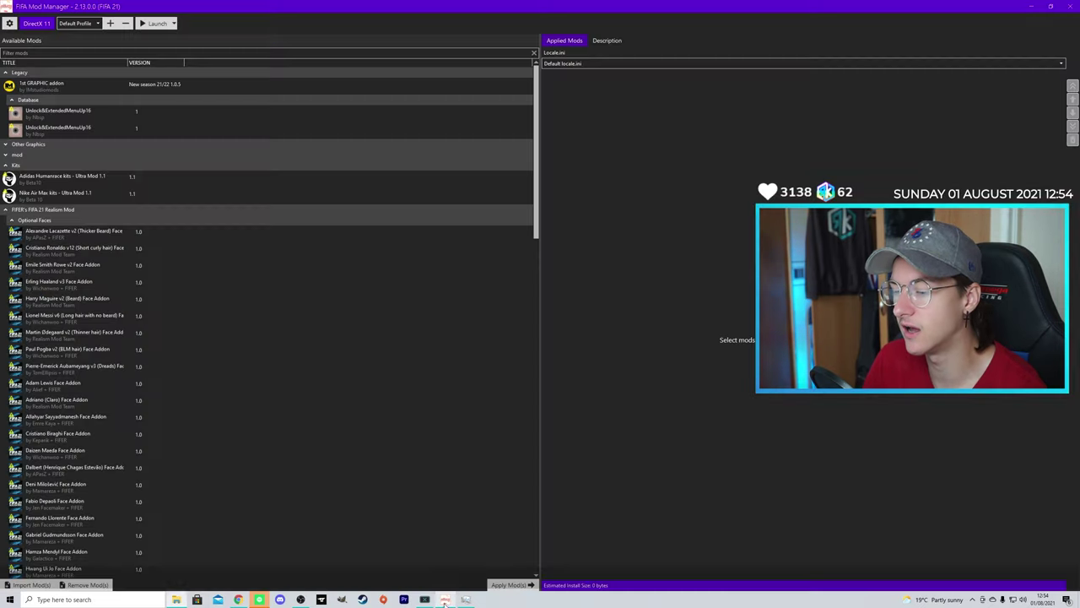
{"action": "key", "text": "alt+F4"}
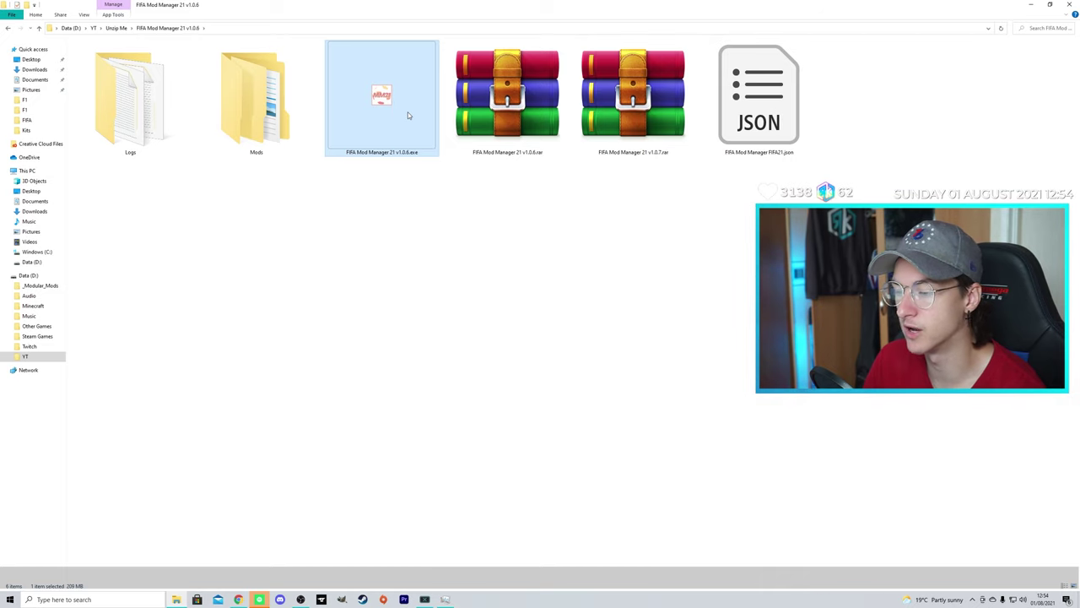
{"action": "double_click", "coordinate": [408, 114]}
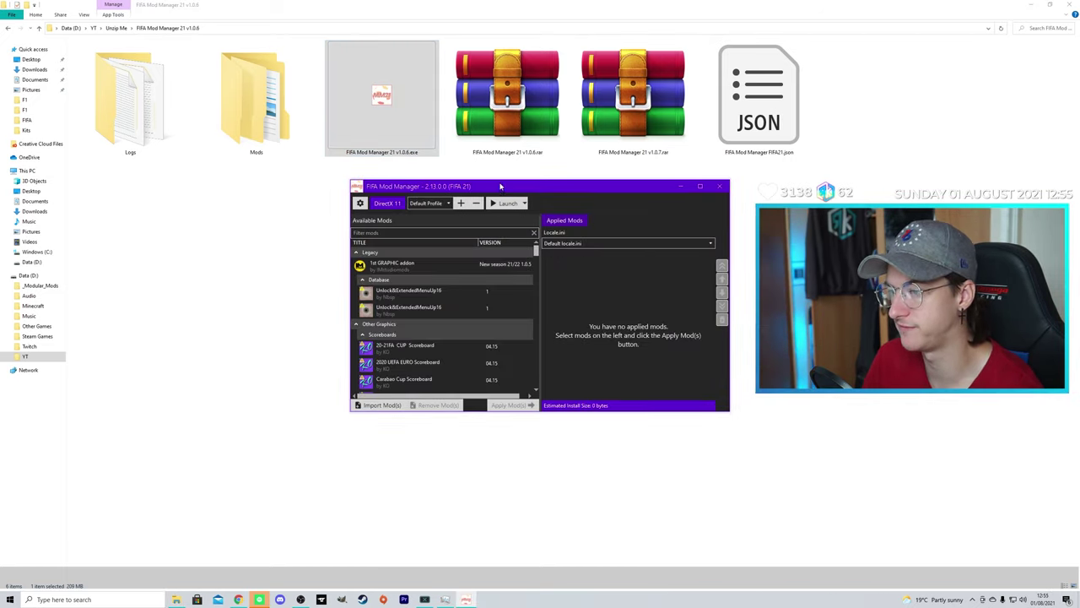
- View the mods applied in the Main Mods profile, and return to Default Profile
{"action": "left_click", "coordinate": [429, 203]}
{"action": "left_click", "coordinate": [434, 225]}
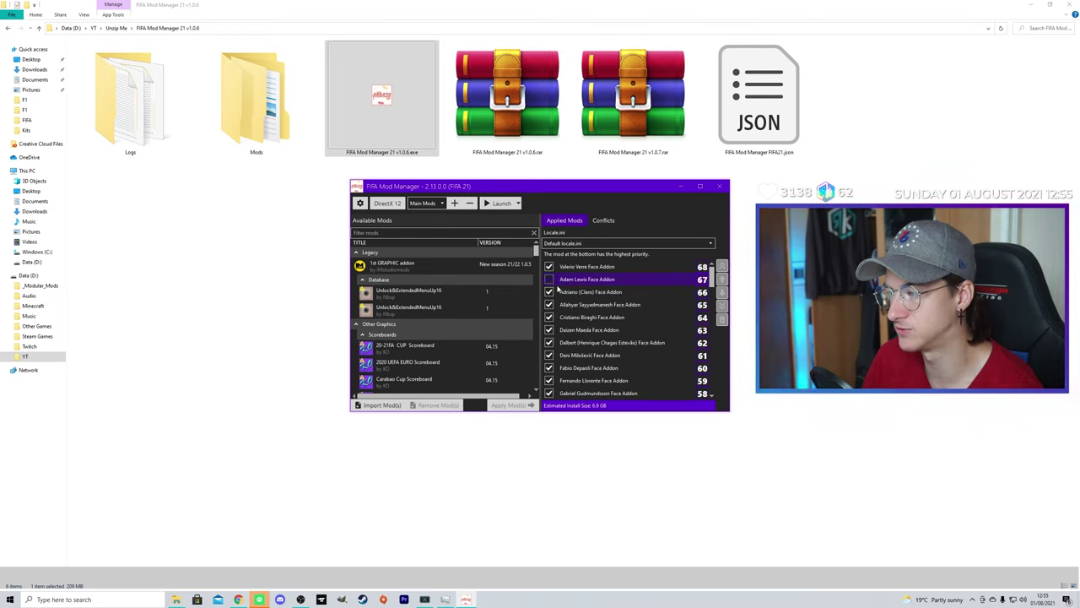
{"action": "left_click", "coordinate": [428, 210]}
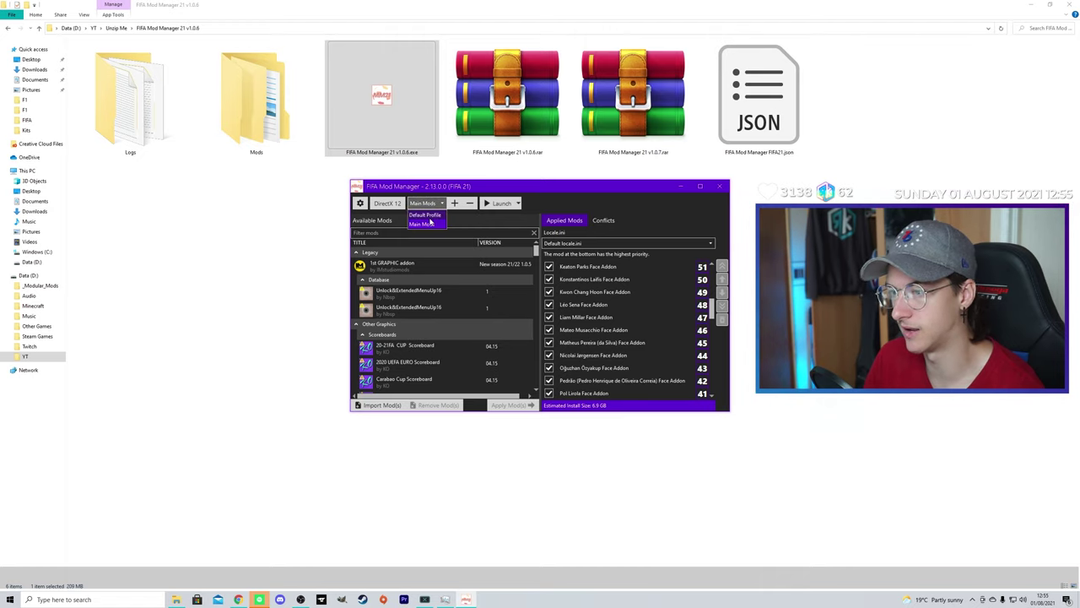
{"action": "left_click", "coordinate": [426, 215]}
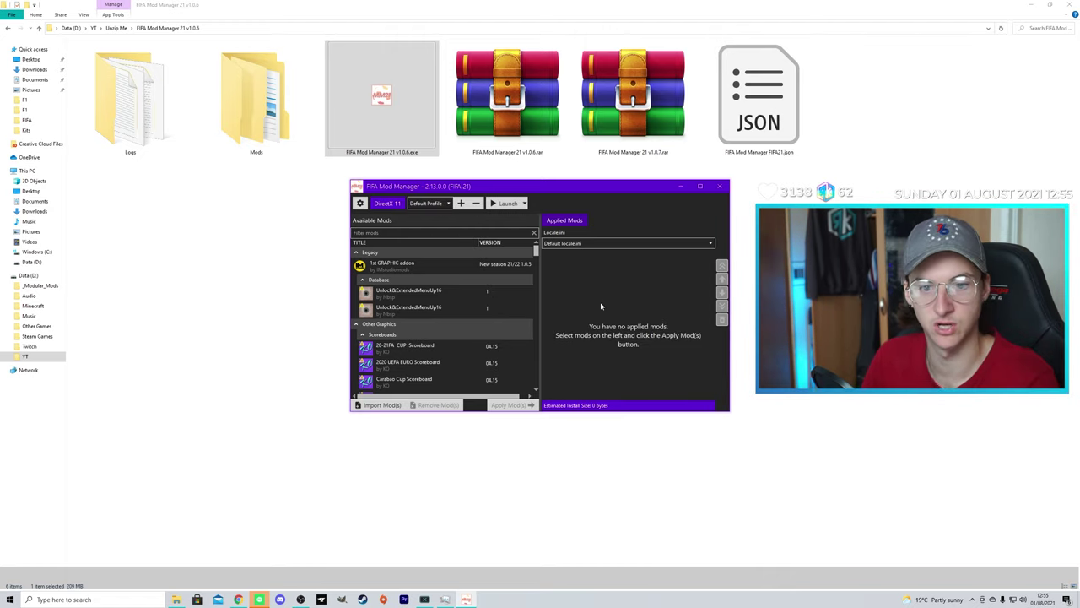
- Check the Mods folder in File Explorer, and bring FIFA Mod Manager back as a maximized window
{"action": "left_click", "coordinate": [681, 186]}
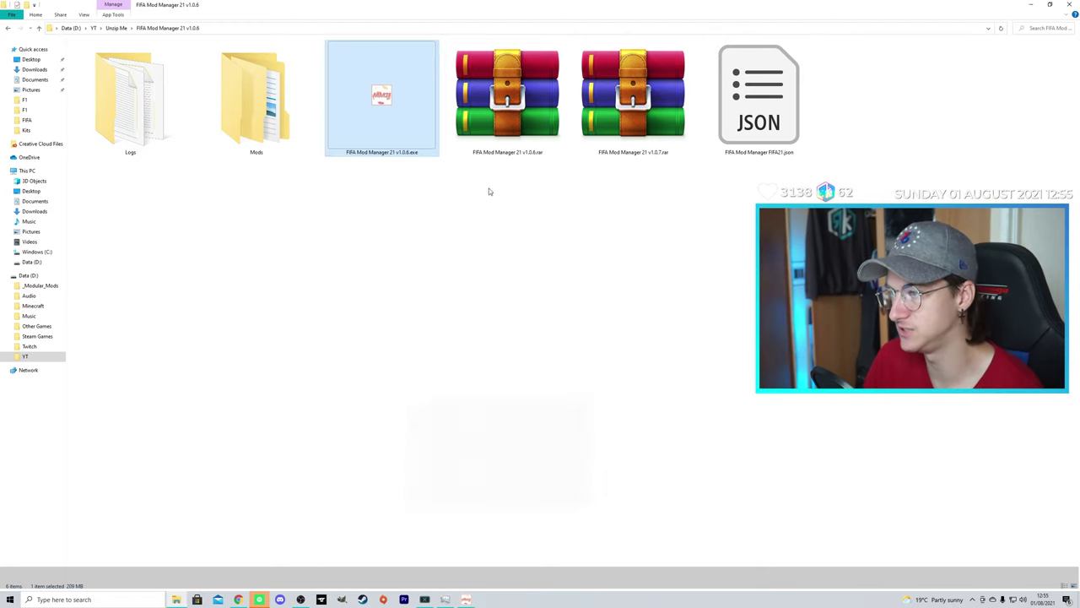
{"action": "double_click", "coordinate": [256, 100]}
{"action": "key", "text": "alt+Left"}
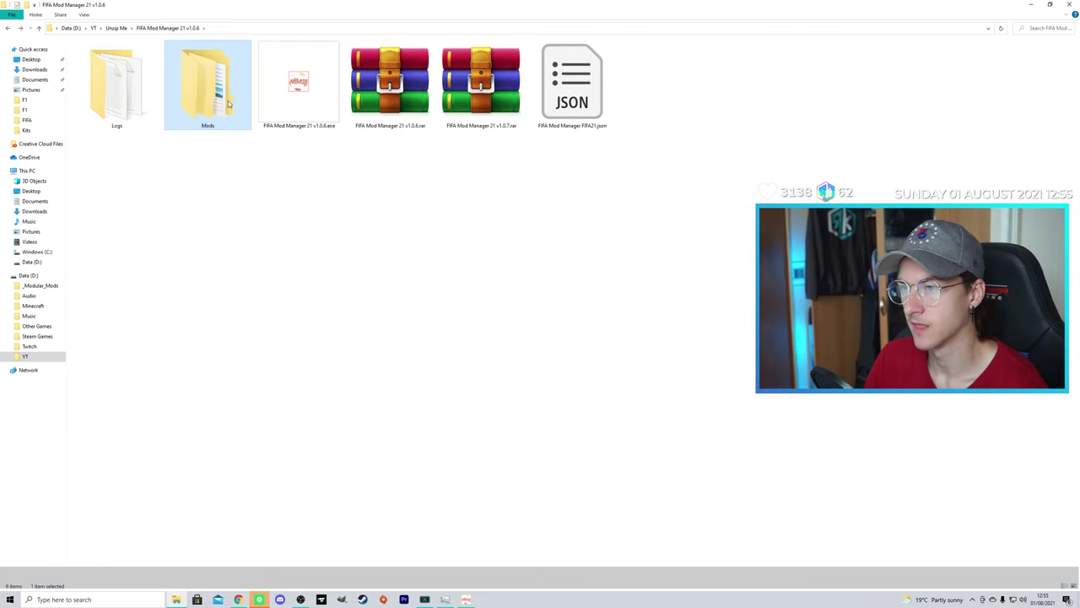
{"action": "left_click", "coordinate": [466, 599]}
{"action": "double_click", "coordinate": [542, 187]}
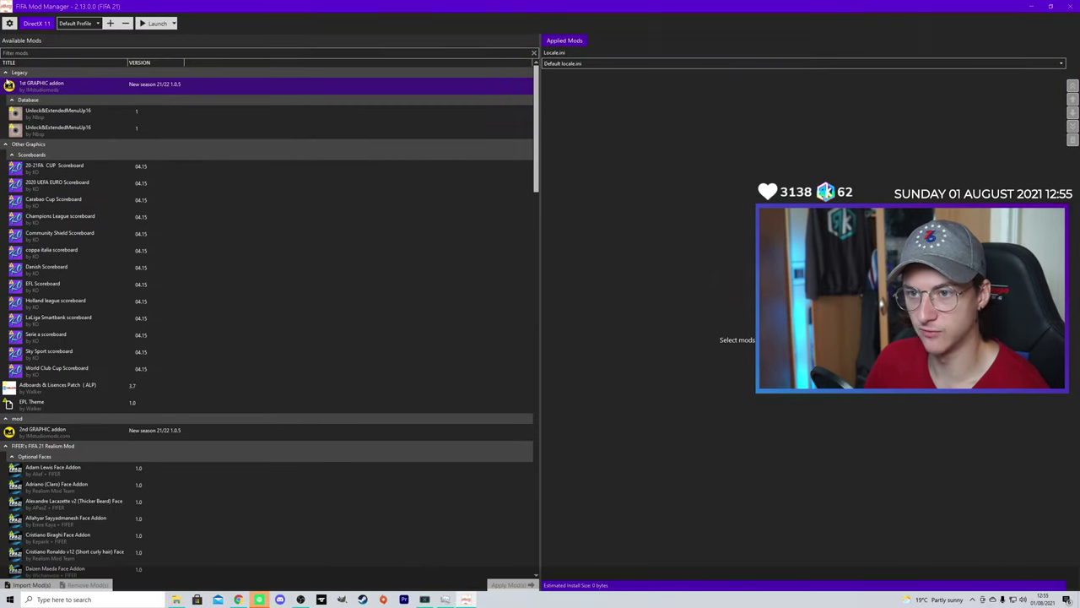
- Collapse the groups of available mods, from Legacy, Other Graphics and mod through Kits, Overlays and Gameplay to Boots
{"action": "left_click", "coordinate": [5, 72]}
{"action": "left_click", "coordinate": [5, 83]}
{"action": "left_click", "coordinate": [5, 93]}
{"action": "left_click", "coordinate": [6, 113]}
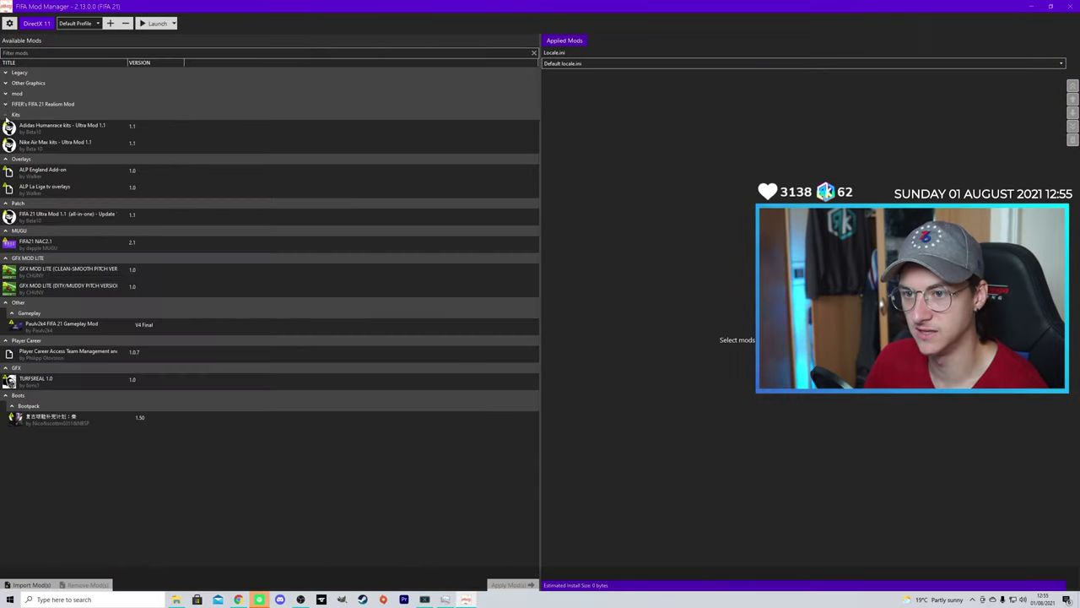
{"action": "left_click", "coordinate": [5, 114]}
{"action": "left_click", "coordinate": [5, 125]}
{"action": "left_click", "coordinate": [5, 135]}
{"action": "left_click", "coordinate": [5, 146]}
{"action": "left_click", "coordinate": [5, 156]}
{"action": "left_click", "coordinate": [11, 177]}
{"action": "left_click", "coordinate": [5, 188]}
{"action": "left_click", "coordinate": [6, 198]}
{"action": "left_click", "coordinate": [6, 209]}
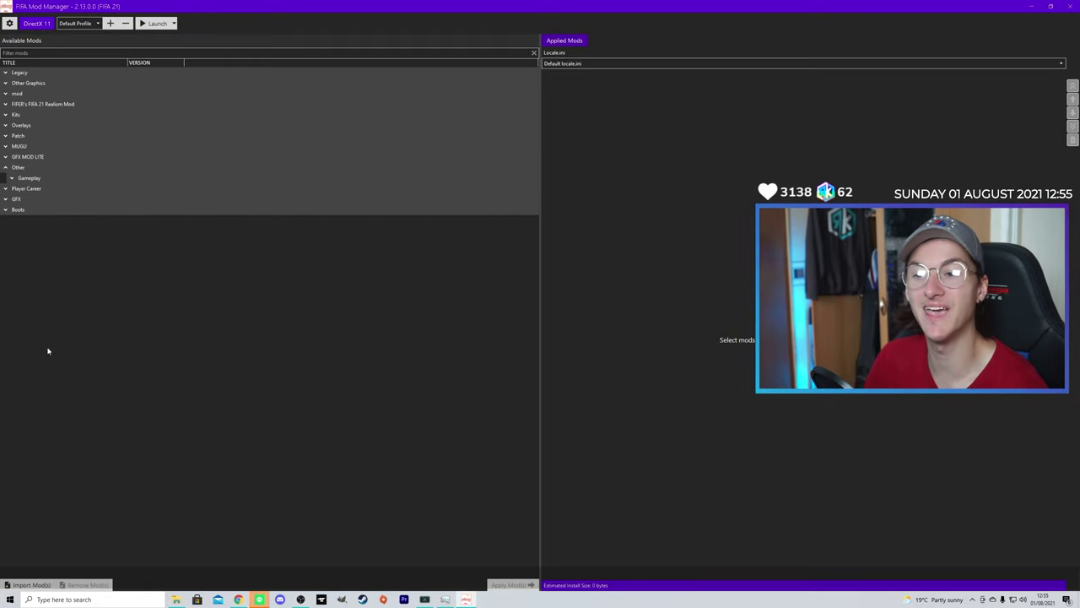
- Open the mod import dialog and browse up from the New Faces folder through FIFER's FIFA 21 Realism Mod 1.1
{"action": "left_click", "coordinate": [30, 584]}
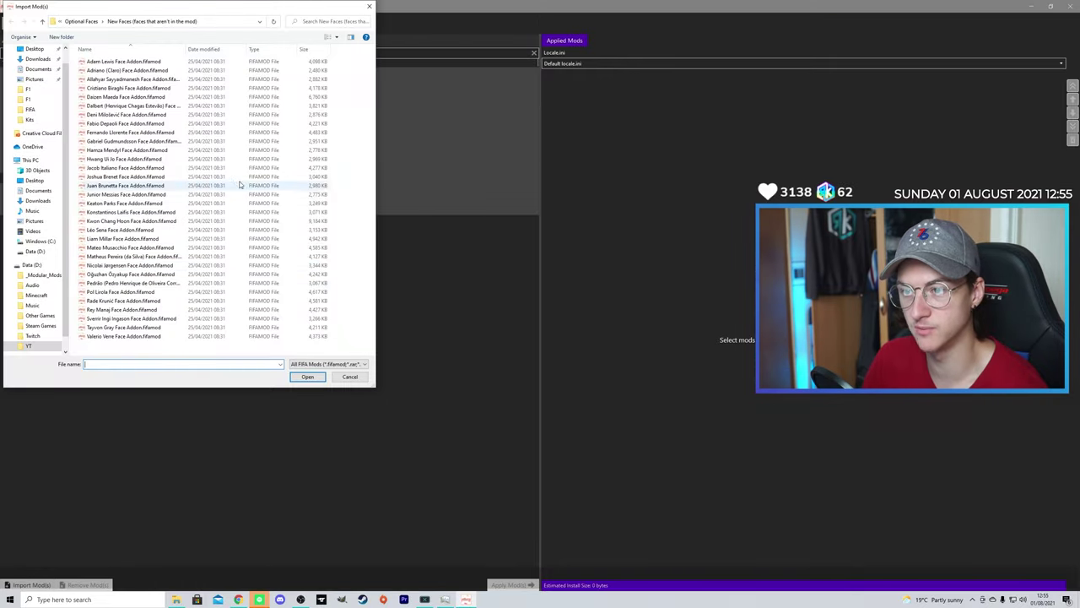
{"action": "left_click", "coordinate": [81, 22]}
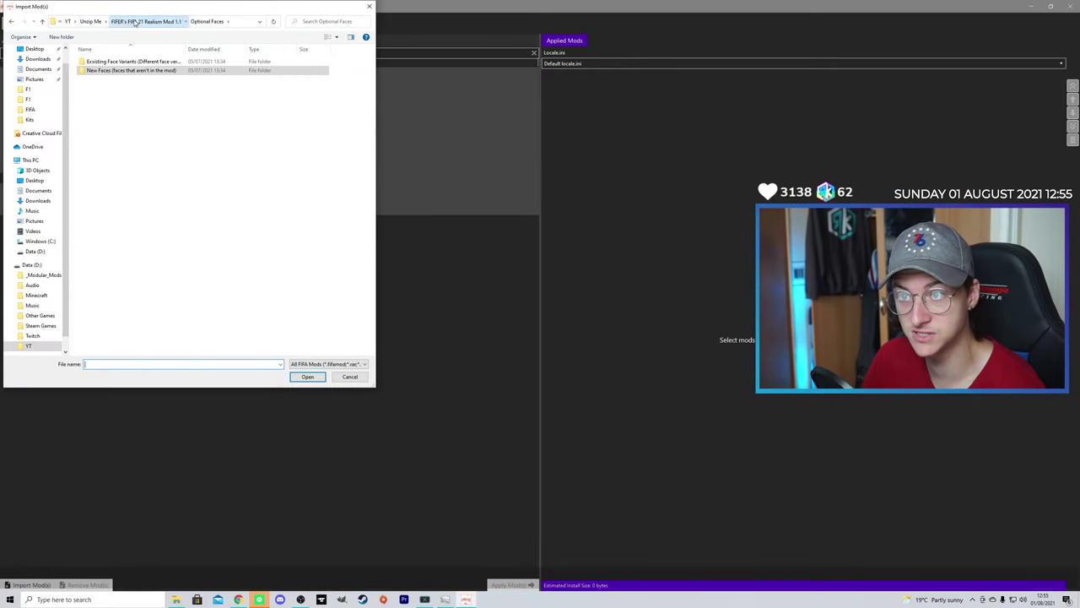
{"action": "double_click", "coordinate": [155, 112]}
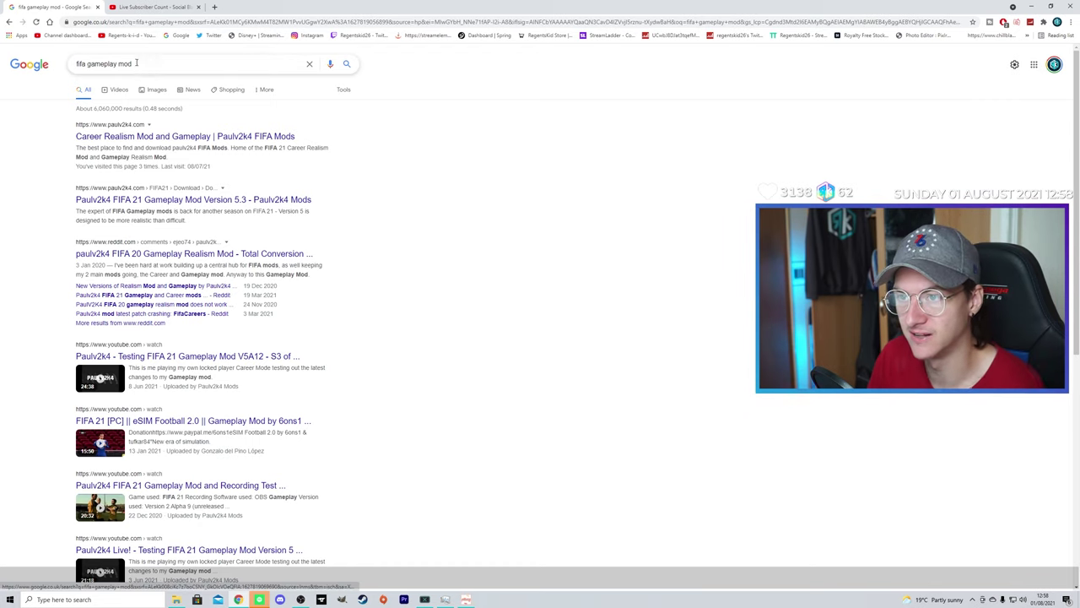
{"action": "left_click", "coordinate": [169, 64]}
{"action": "left_click", "coordinate": [53, 172]}
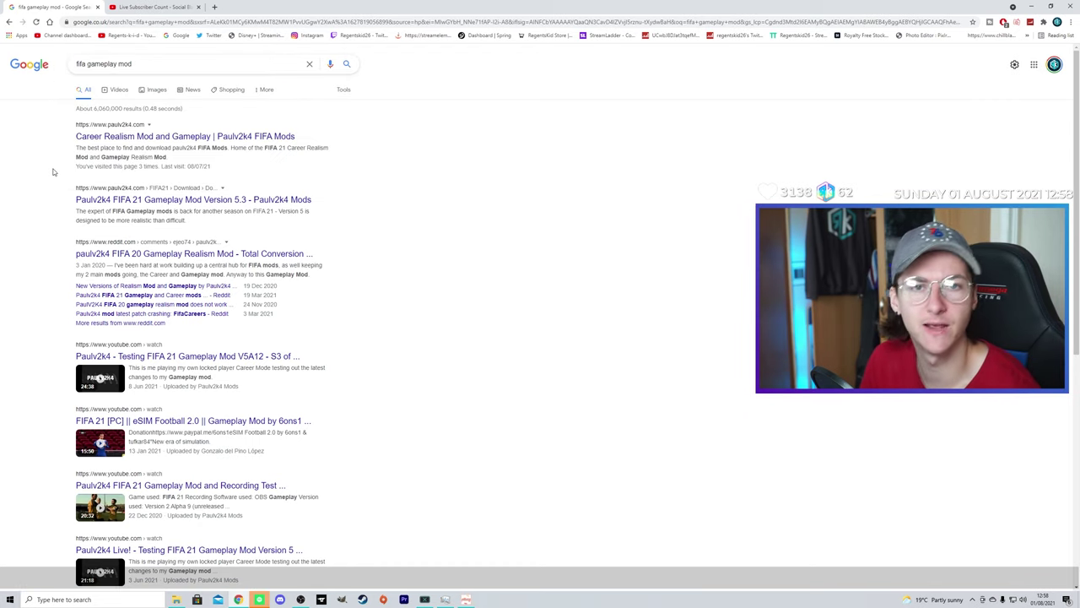
- Open the Paulv2k4 FIFA Mods site from the search results and download the FIFA 21 Gameplay Mod version 5.3
{"action": "left_click", "coordinate": [127, 140]}
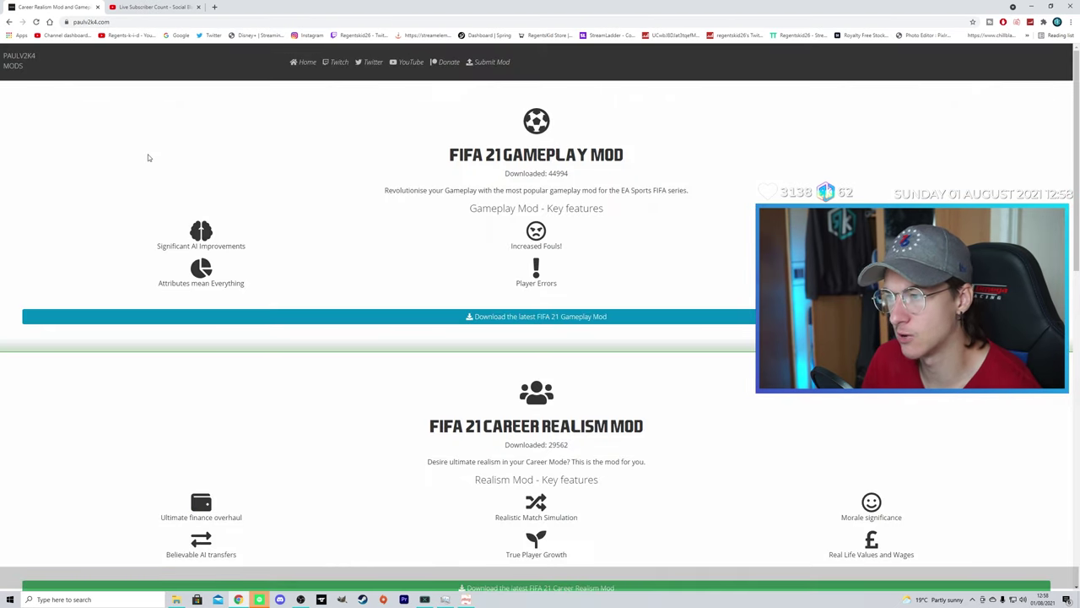
{"action": "left_click", "coordinate": [512, 318]}
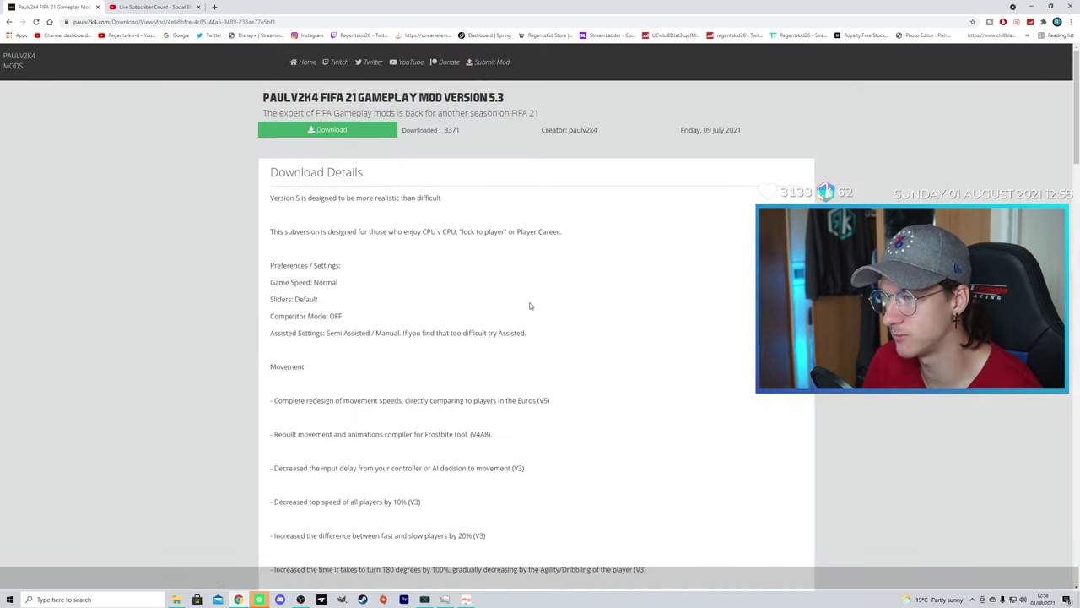
{"action": "left_click", "coordinate": [321, 131]}
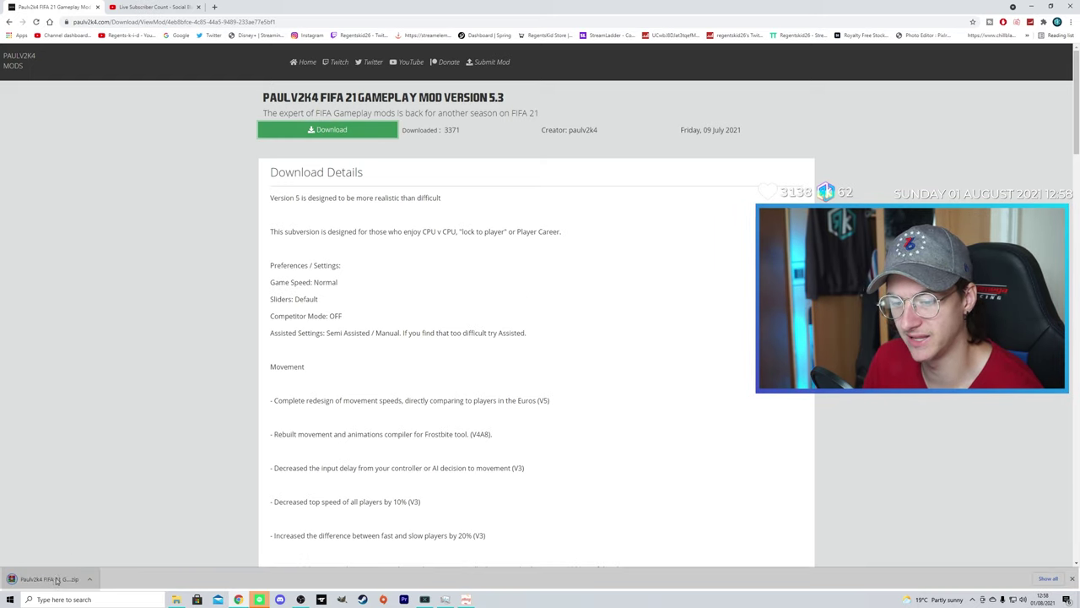
- Switch to File Explorer, check the Paulv2k4 Gameplay Version 4 Final folders in Unzip Me, and open the FET one
{"action": "left_click", "coordinate": [176, 599]}
{"action": "left_click", "coordinate": [136, 127]}
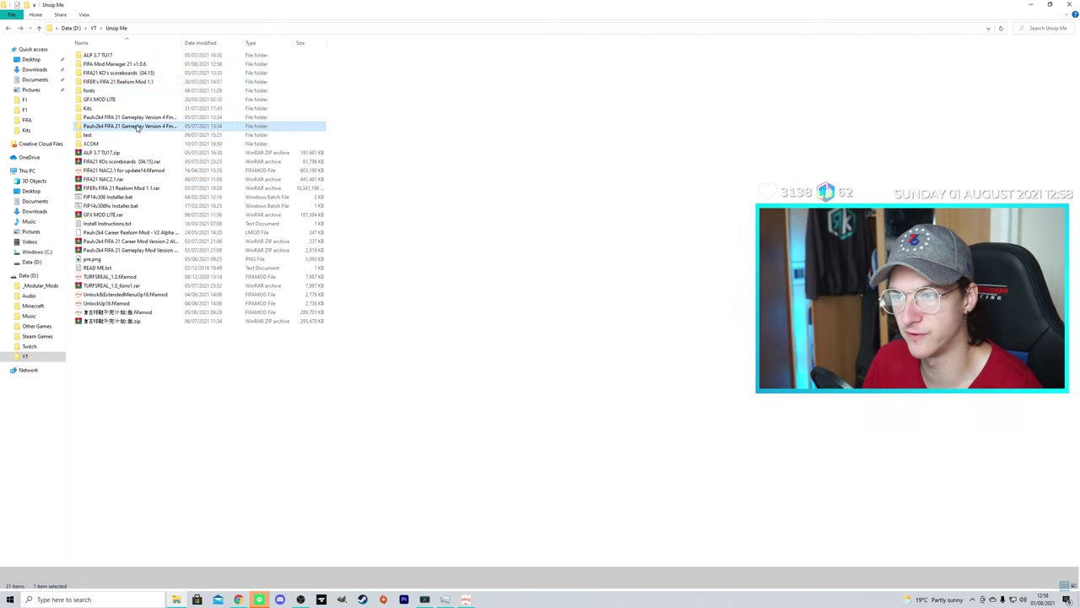
{"action": "double_click", "coordinate": [137, 126]}
{"action": "key", "text": "alt+Left"}
{"action": "double_click", "coordinate": [115, 116]}
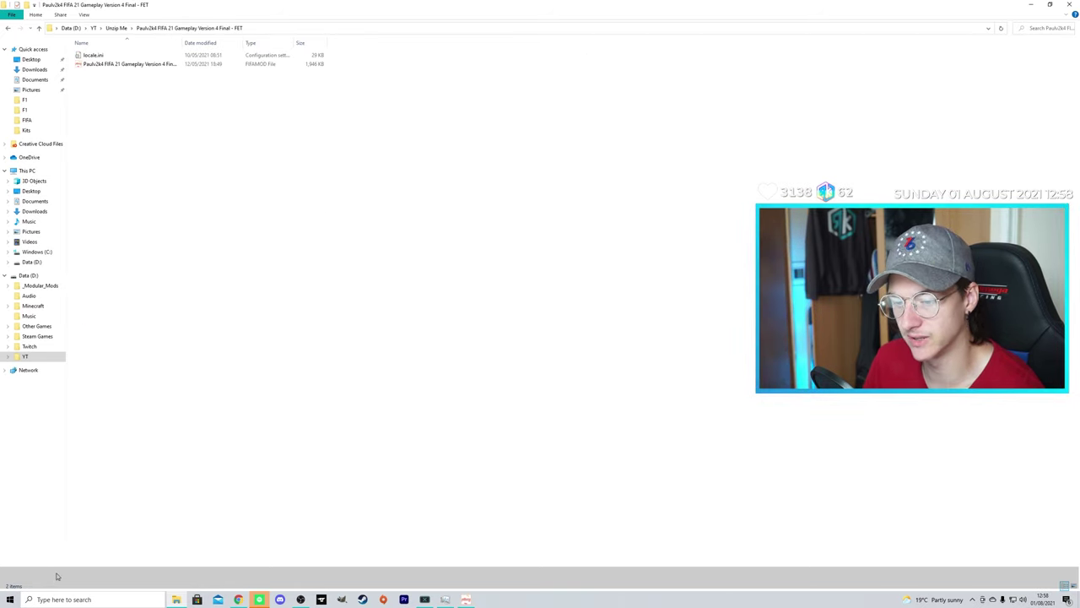
- Copy the downloaded Gameplay Mod zip from the browser into the Paulv2k4 FIFA 21 Gameplay Version 4 Final - FET folder
{"action": "left_click", "coordinate": [239, 599]}
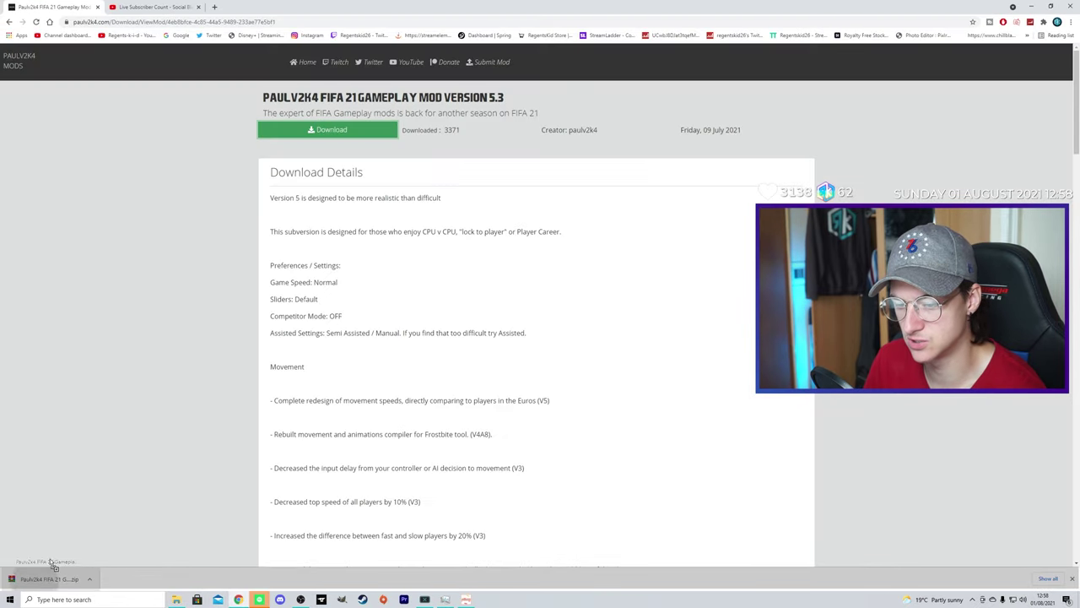
{"action": "key", "text": "alt+Tab"}
{"action": "left_click_drag", "start_coordinate": [51, 579], "coordinate": [163, 113]}
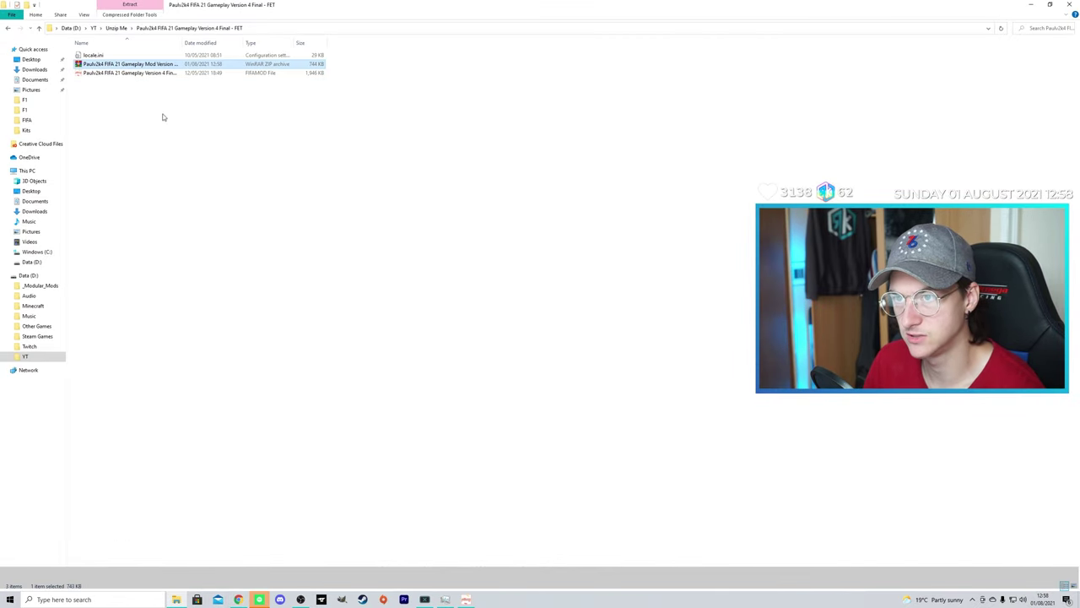
- Try to extract the Gameplay Mod zip inside the folder, cancel replacing locale.ini, and delete the zip
{"action": "right_click", "coordinate": [108, 64]}
{"action": "left_click", "coordinate": [131, 99]}
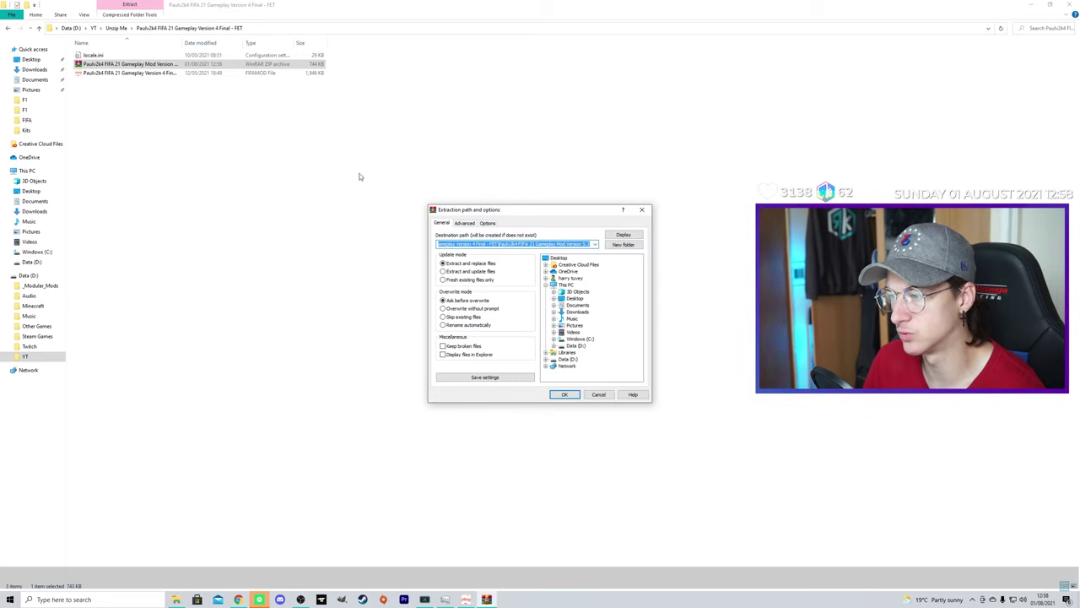
{"action": "key", "text": "Escape"}
{"action": "right_click", "coordinate": [135, 64]}
{"action": "left_click", "coordinate": [202, 106]}
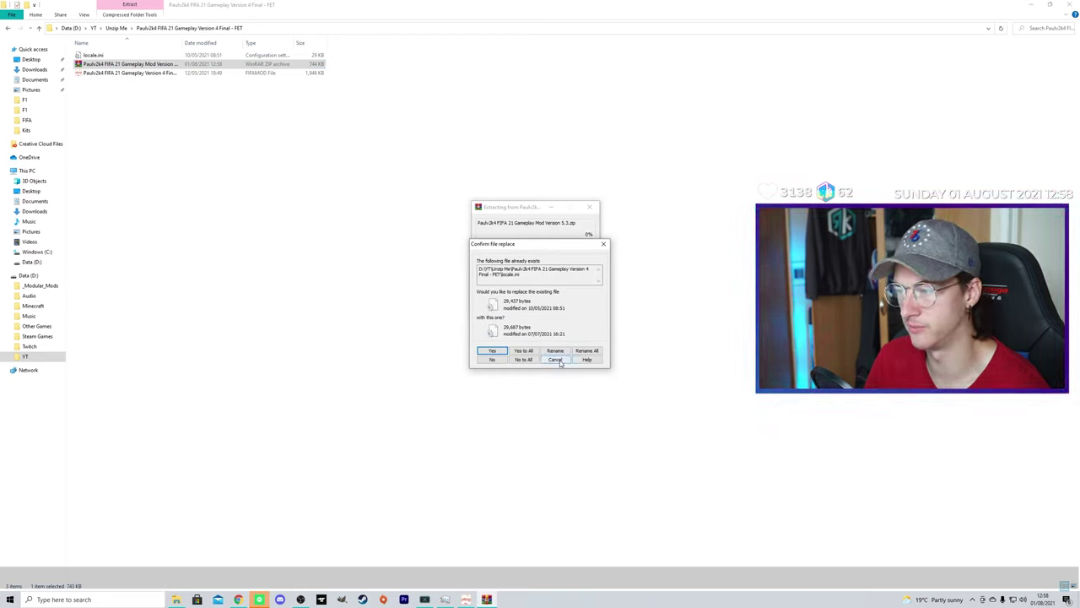
{"action": "left_click", "coordinate": [555, 360]}
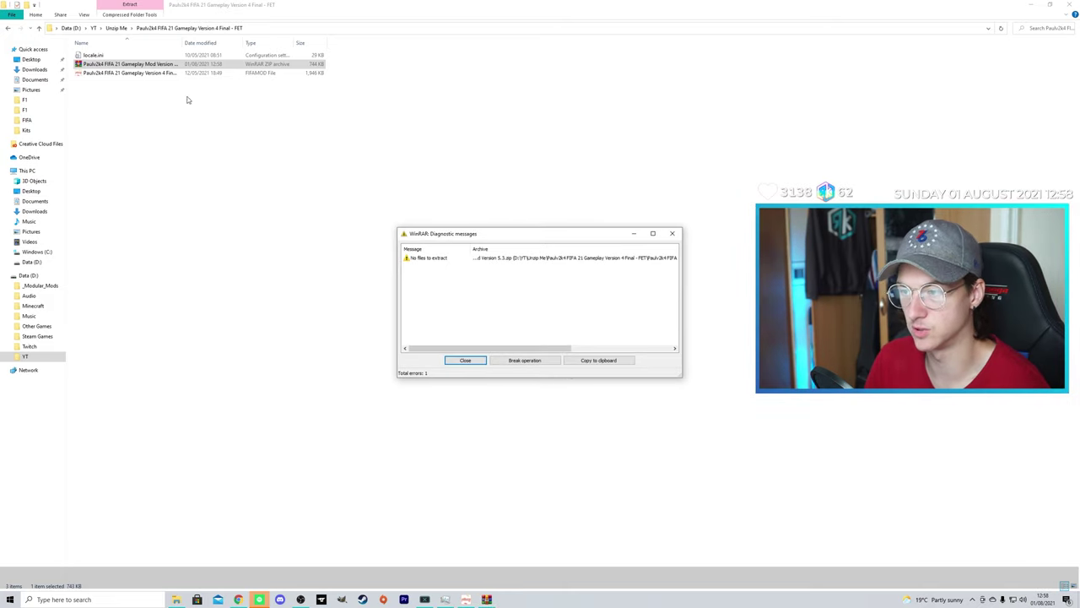
{"action": "left_click", "coordinate": [465, 359]}
{"action": "key", "text": "Delete"}
- Enlarge the file icons in the folder and select the Paulv2k4 Gameplay Version 4 Final - FET .fifamod file
{"action": "left_click", "coordinate": [118, 66]}
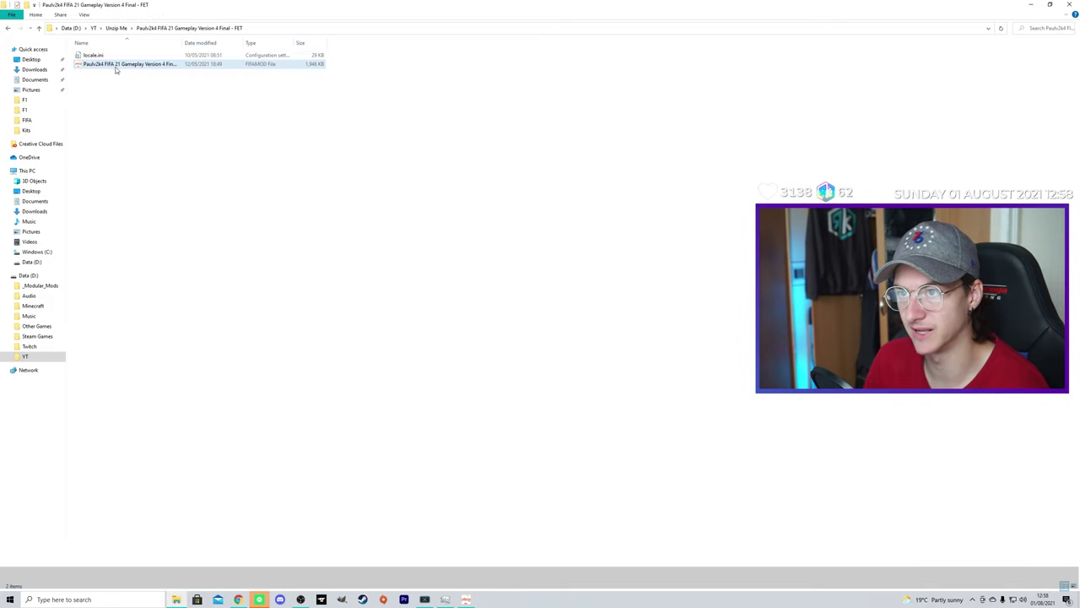
{"action": "scroll", "coordinate": [111, 63], "scroll_direction": "up", "scroll_amount": 4, "text": "ctrl"}
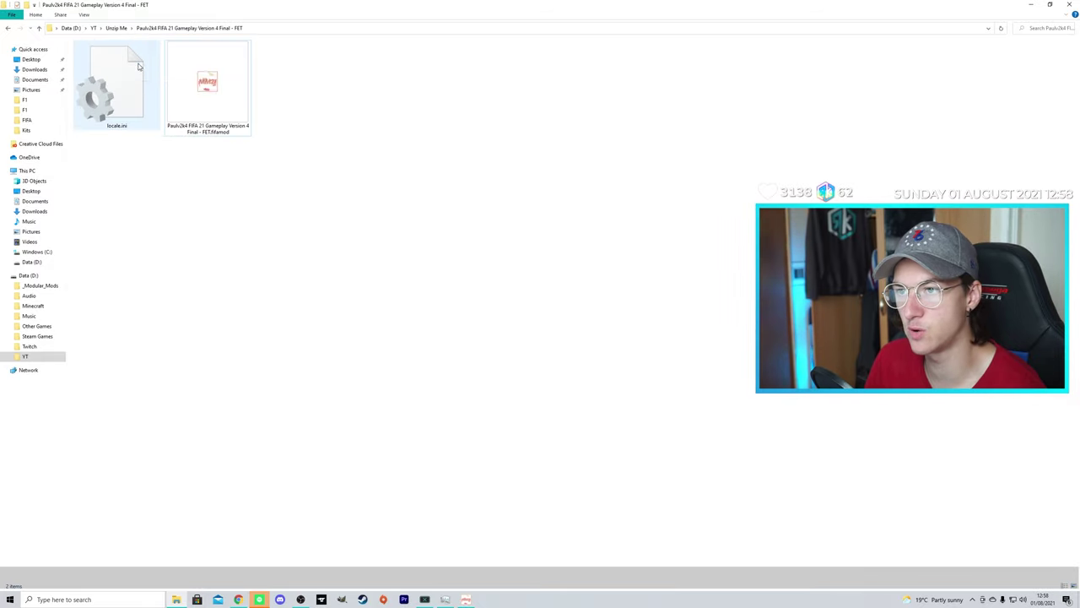
{"action": "left_click", "coordinate": [270, 116]}
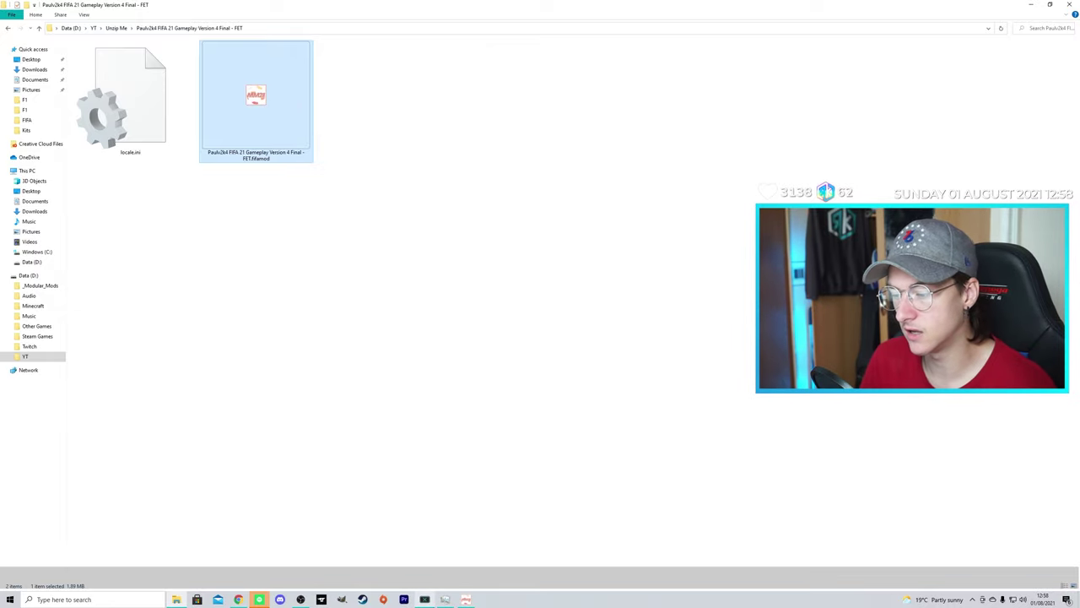
- In FIFA Mod Manager, import Paulv2k4 FIFA 21 Gameplay Version 4 Final - FET.fifamod from its Unzip Me subfolder, and read and dismiss the install errors
{"action": "left_click", "coordinate": [466, 600]}
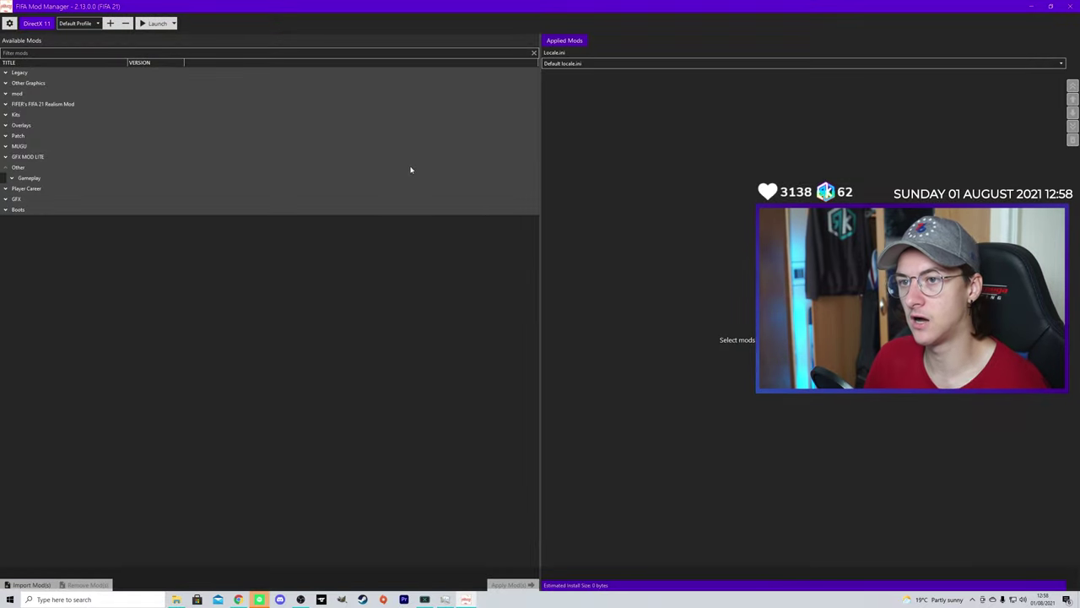
{"action": "left_click", "coordinate": [28, 585]}
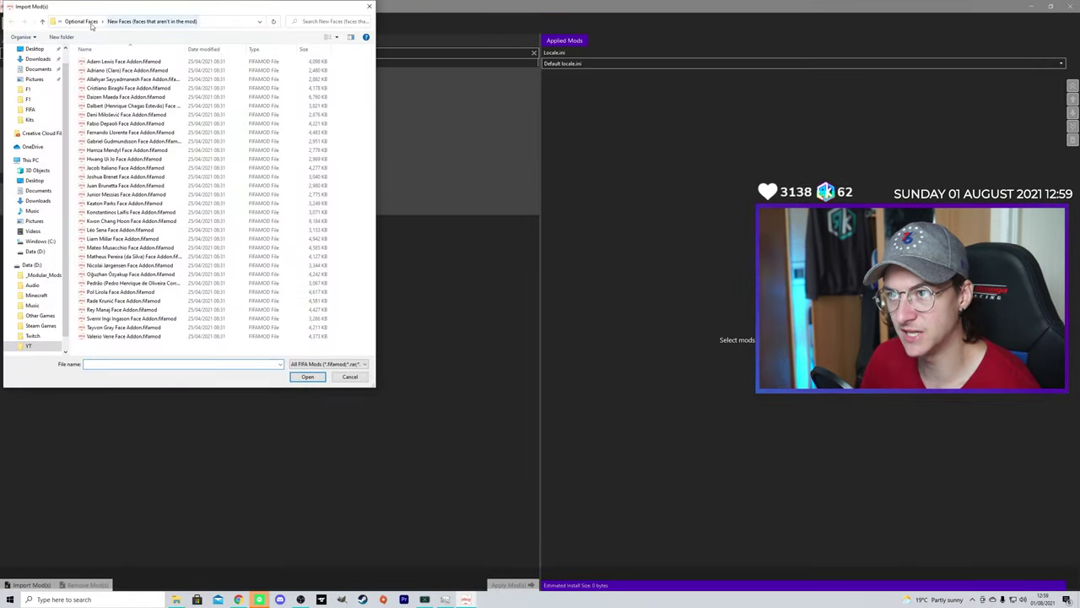
{"action": "left_click", "coordinate": [84, 23]}
{"action": "left_click", "coordinate": [125, 23]}
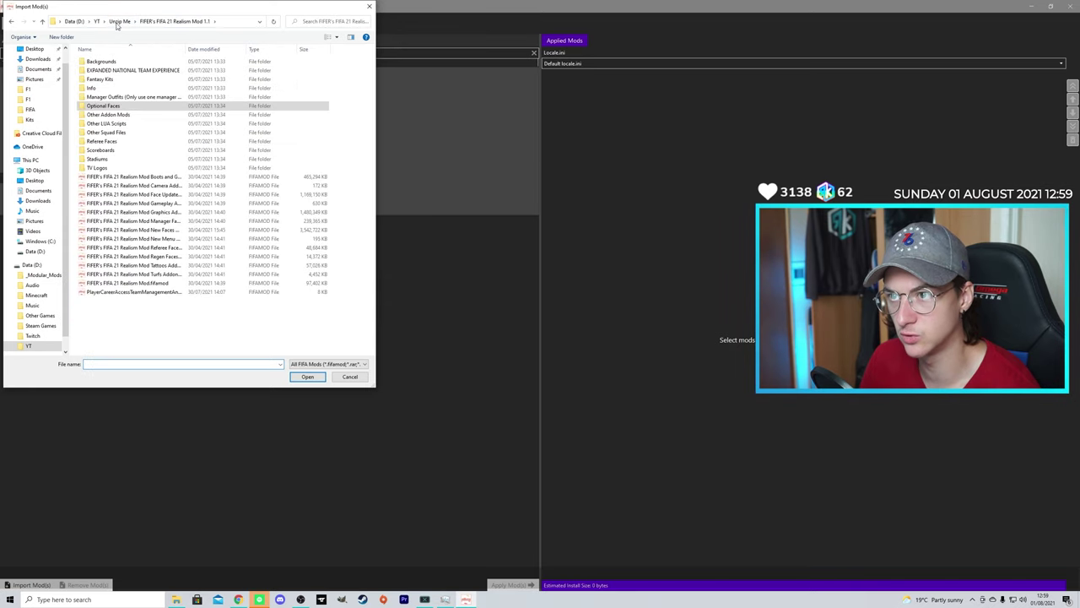
{"action": "left_click", "coordinate": [118, 23]}
{"action": "double_click", "coordinate": [112, 133]}
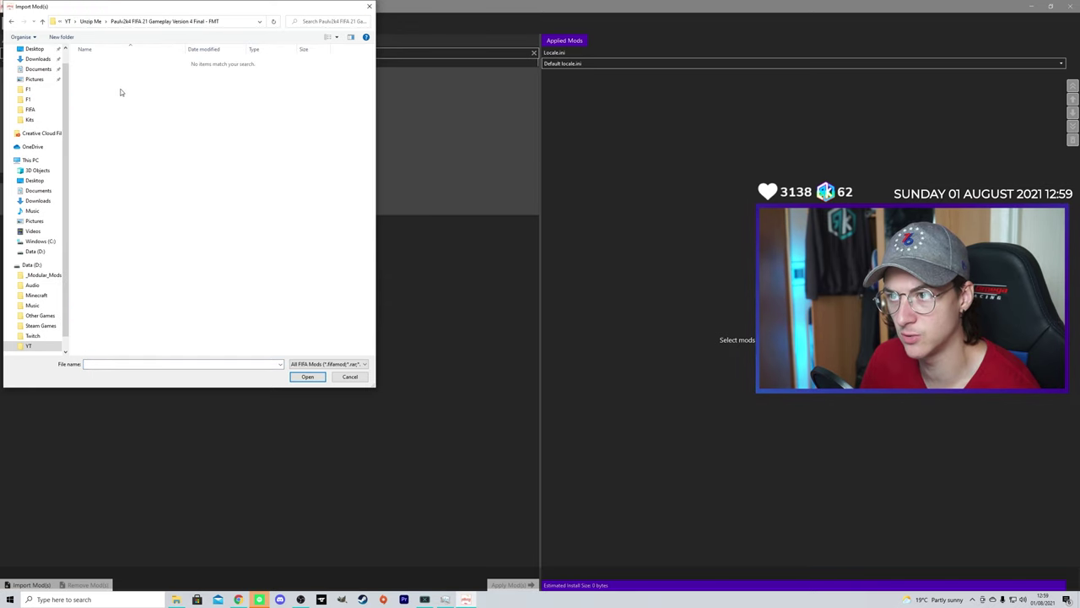
{"action": "left_click", "coordinate": [91, 22]}
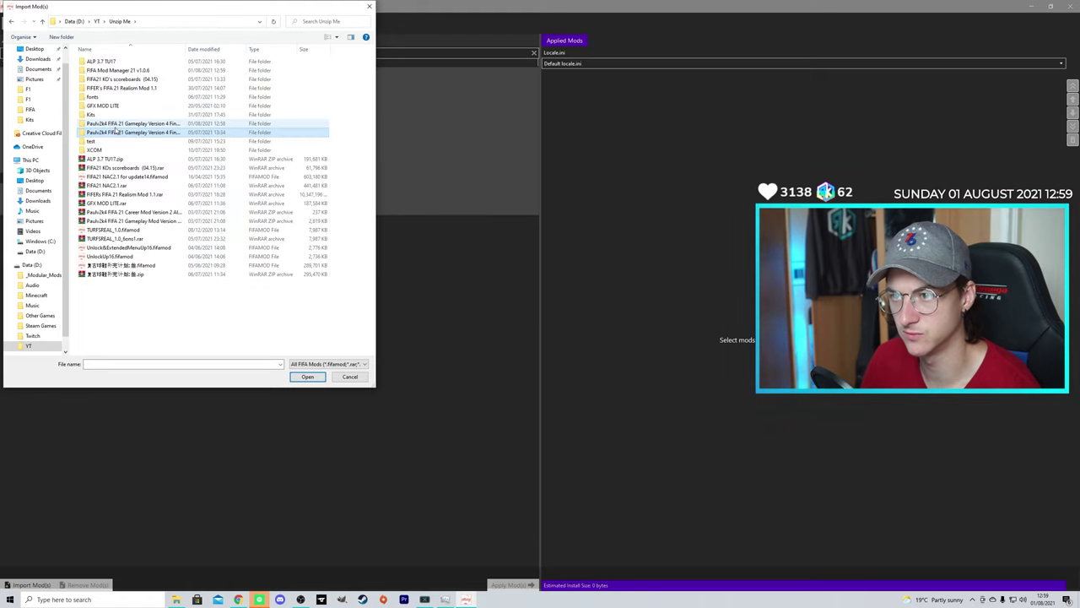
{"action": "double_click", "coordinate": [121, 124]}
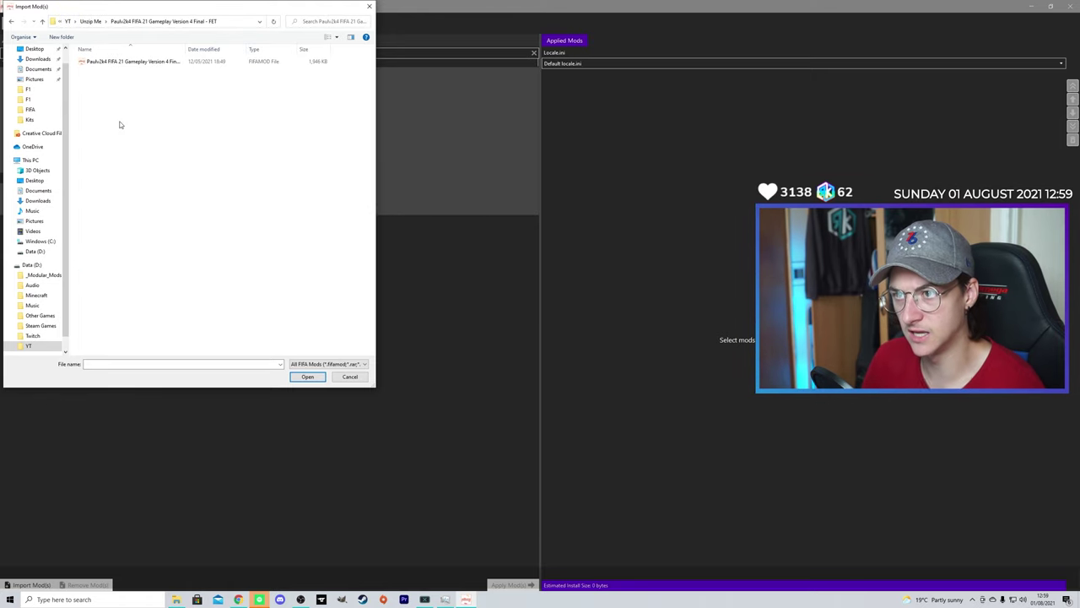
{"action": "double_click", "coordinate": [106, 65]}
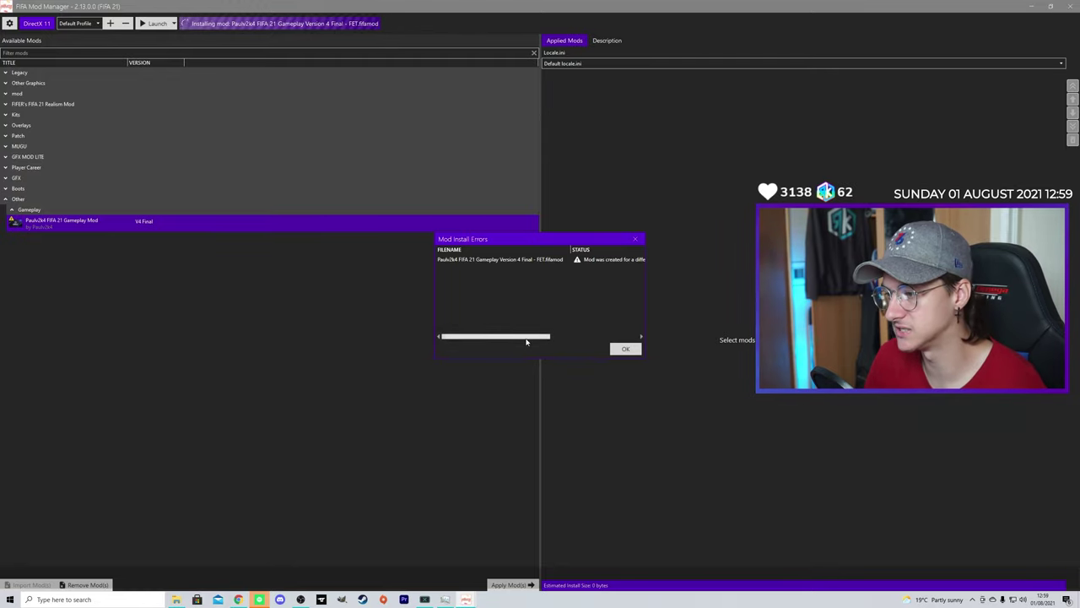
{"action": "left_click_drag", "start_coordinate": [526, 337], "coordinate": [616, 337]}
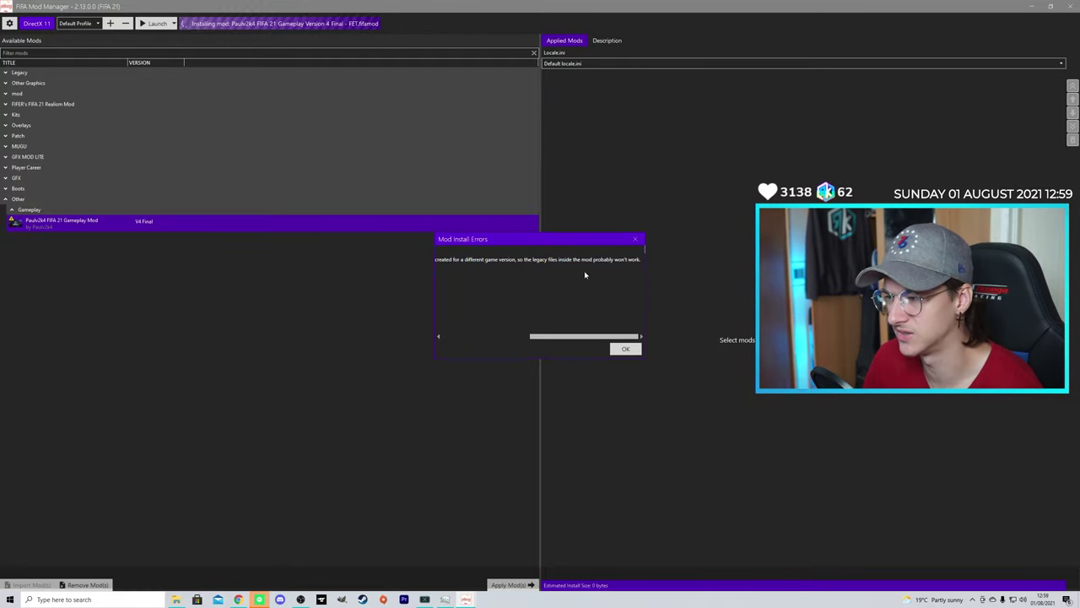
{"action": "left_click", "coordinate": [635, 350]}
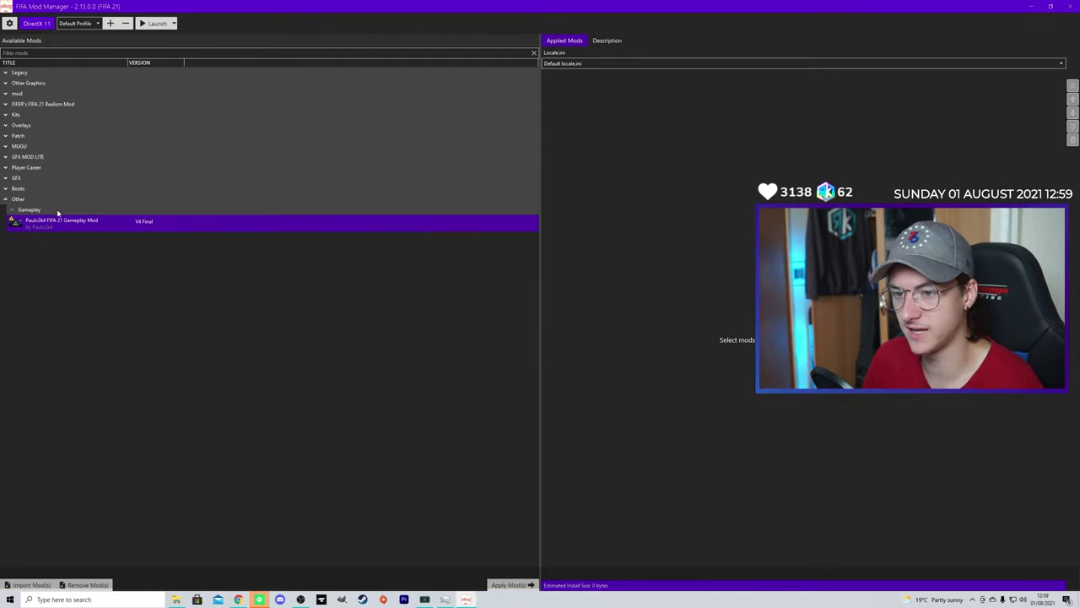
- Apply the Paulv2k4 FIFA 21 Gameplay Mod to Default Profile and switch the launch mode to DirectX 12
{"action": "left_click", "coordinate": [510, 583]}
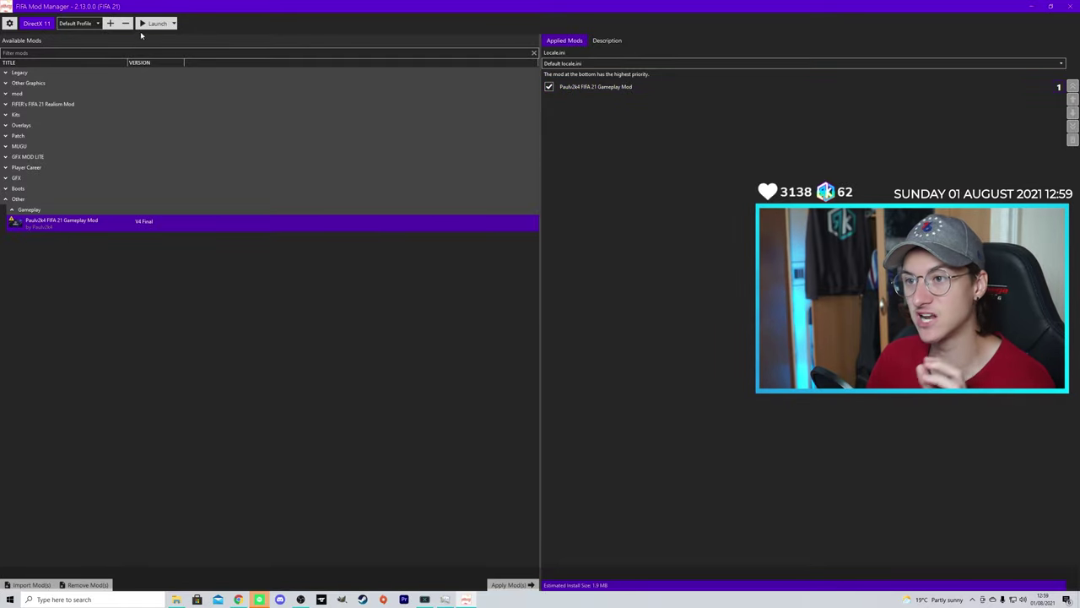
{"action": "left_click", "coordinate": [36, 23]}
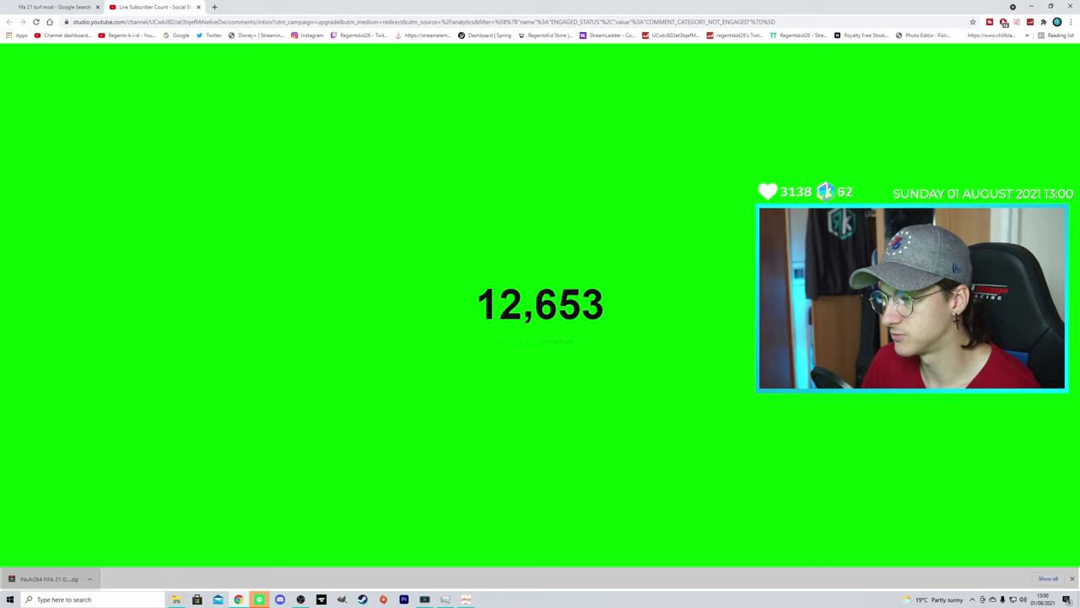
{"action": "double_click", "coordinate": [624, 313]}
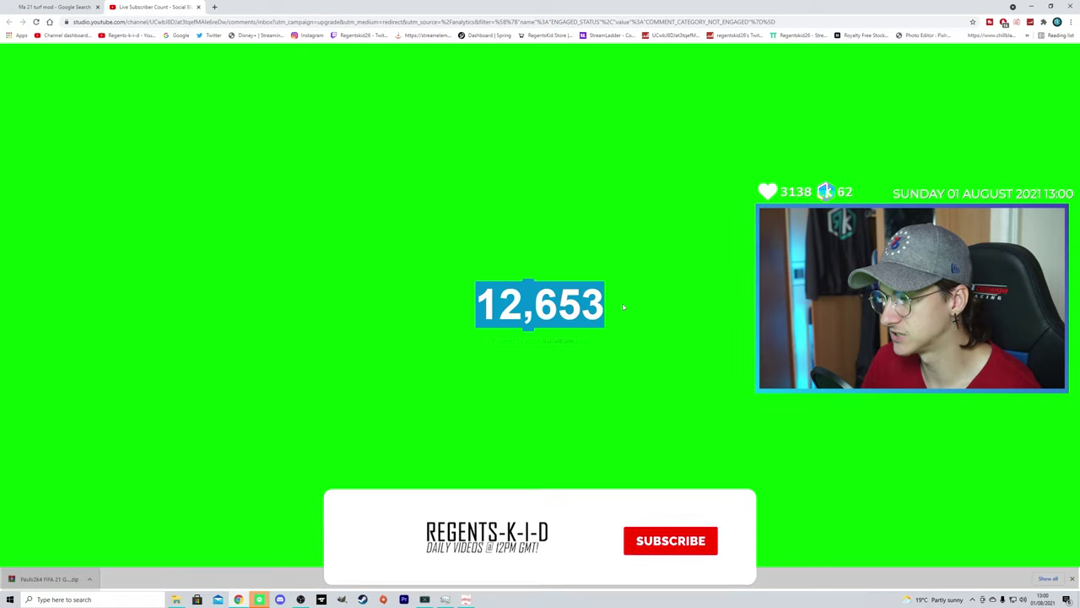
{"action": "left_click", "coordinate": [616, 307]}
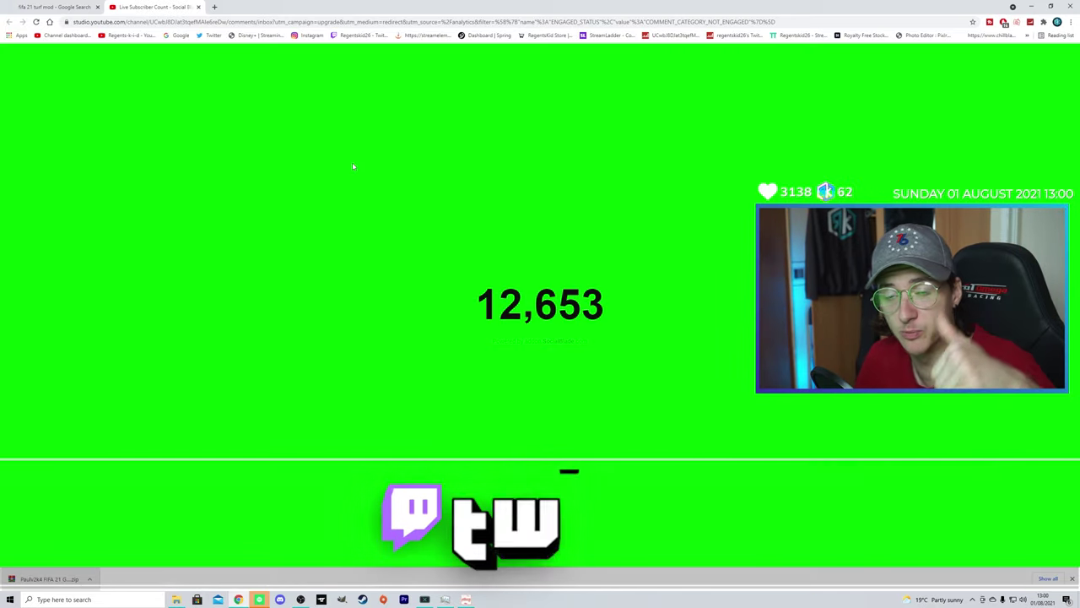
{"action": "double_click", "coordinate": [628, 300]}
{"action": "left_click", "coordinate": [624, 320]}
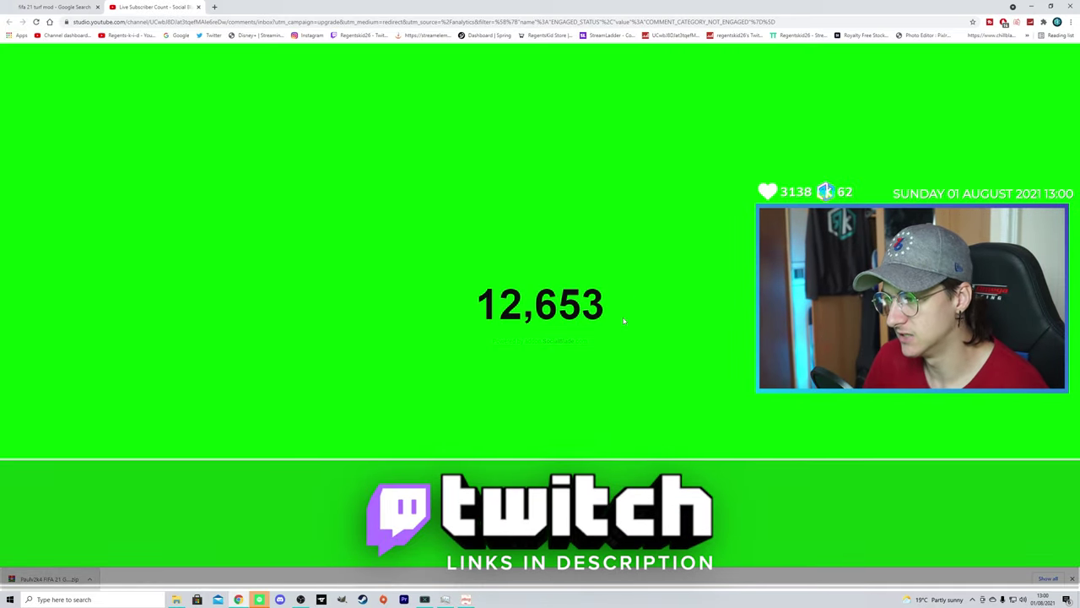
- Open the FIFA 21 TURFSREAL page from the turf mod search results, look through it, and open the site's FIFA 21 mod category
{"action": "left_click", "coordinate": [26, 4]}
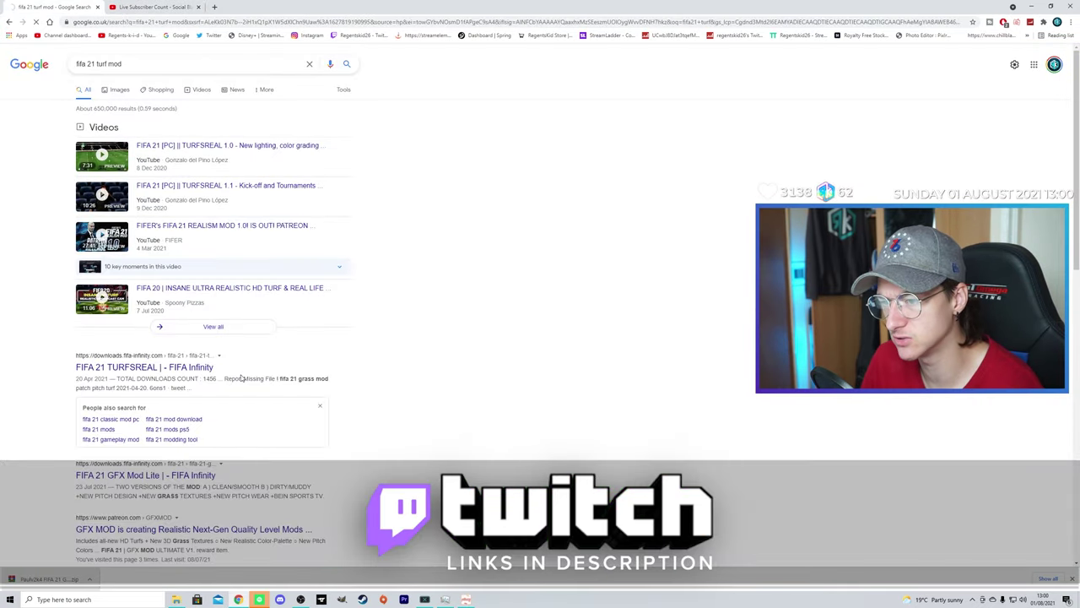
{"action": "left_click", "coordinate": [156, 368]}
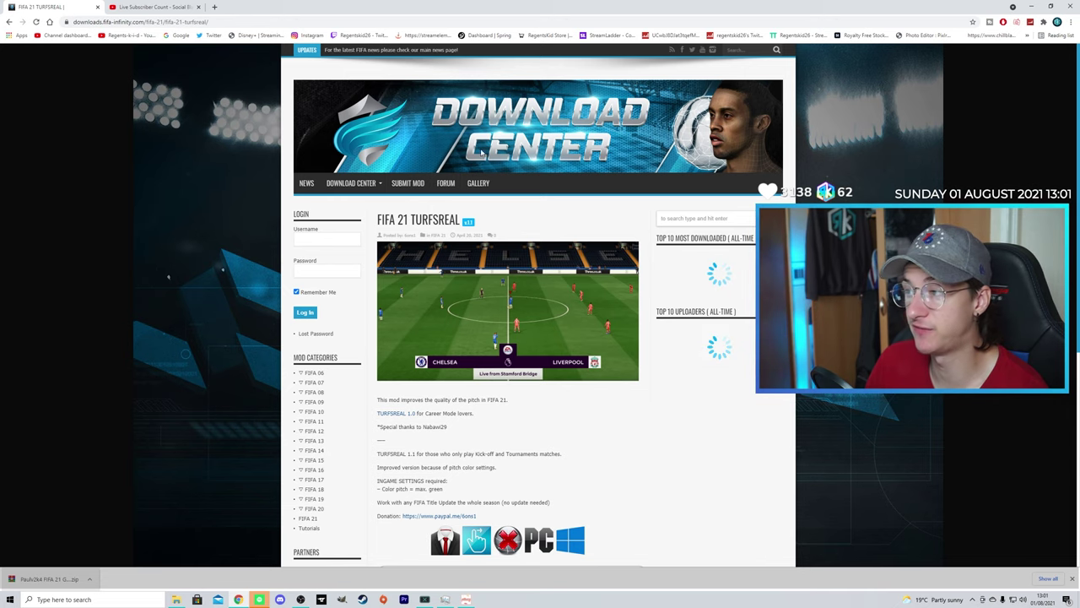
{"action": "scroll", "coordinate": [504, 304], "scroll_direction": "down", "scroll_amount": 3}
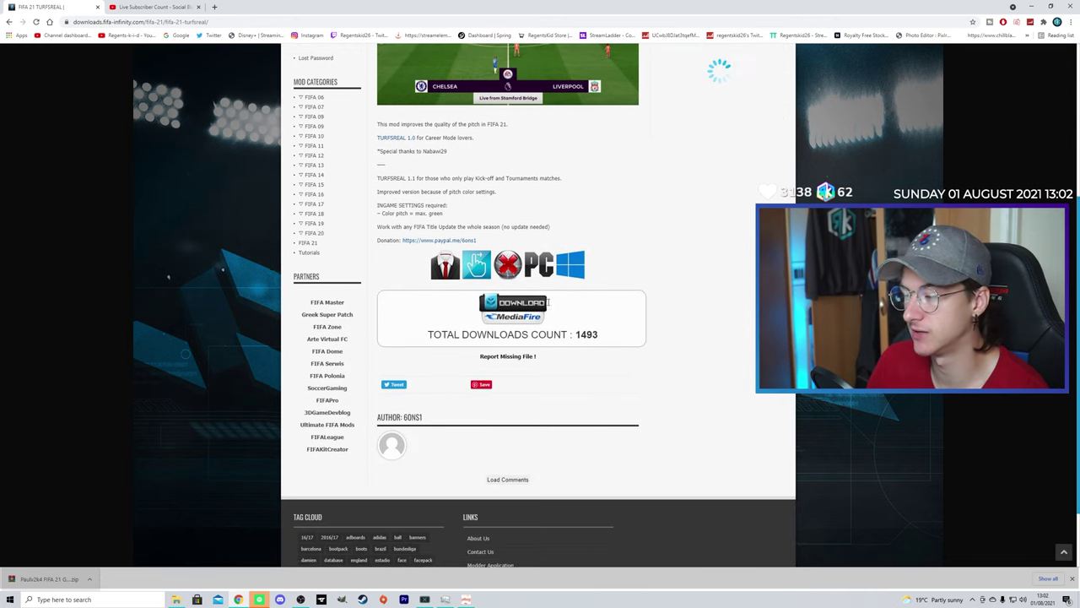
{"action": "scroll", "coordinate": [540, 283], "scroll_direction": "up", "scroll_amount": 3}
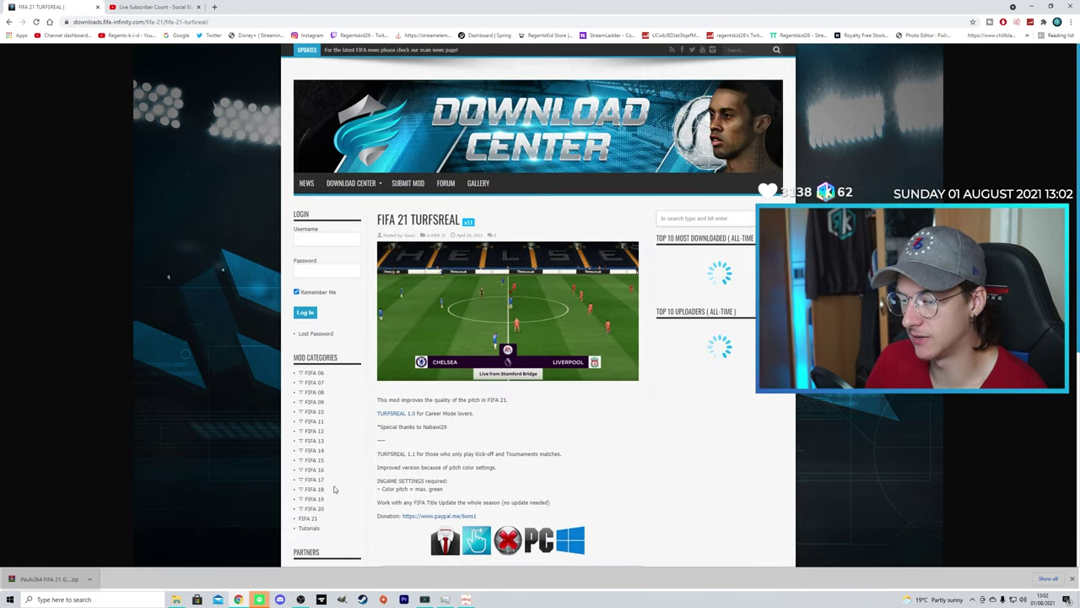
{"action": "scroll", "coordinate": [320, 455], "scroll_direction": "down", "scroll_amount": 1}
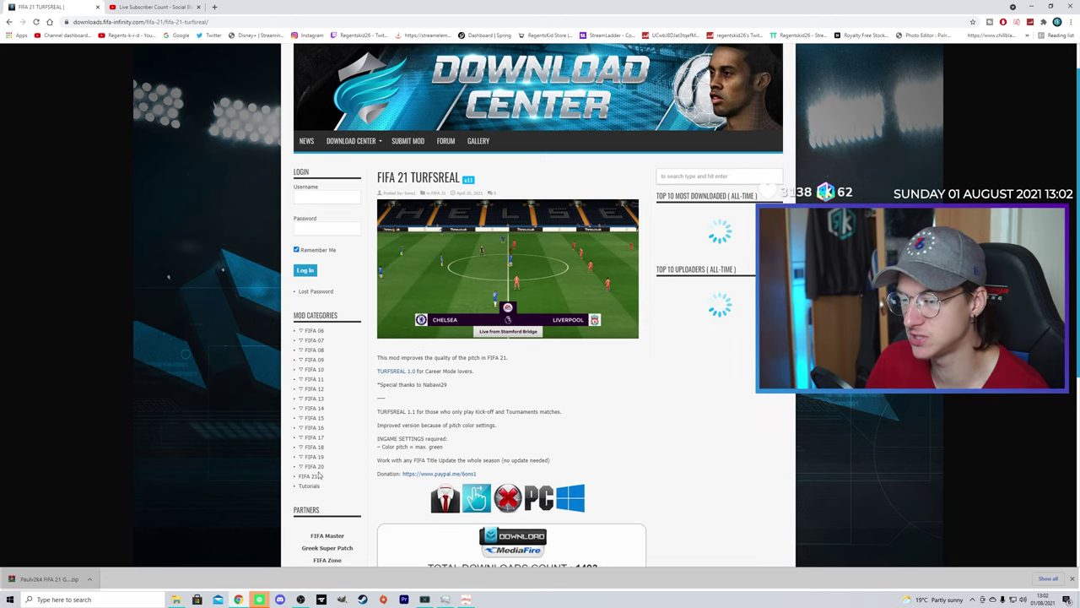
{"action": "left_click", "coordinate": [309, 477]}
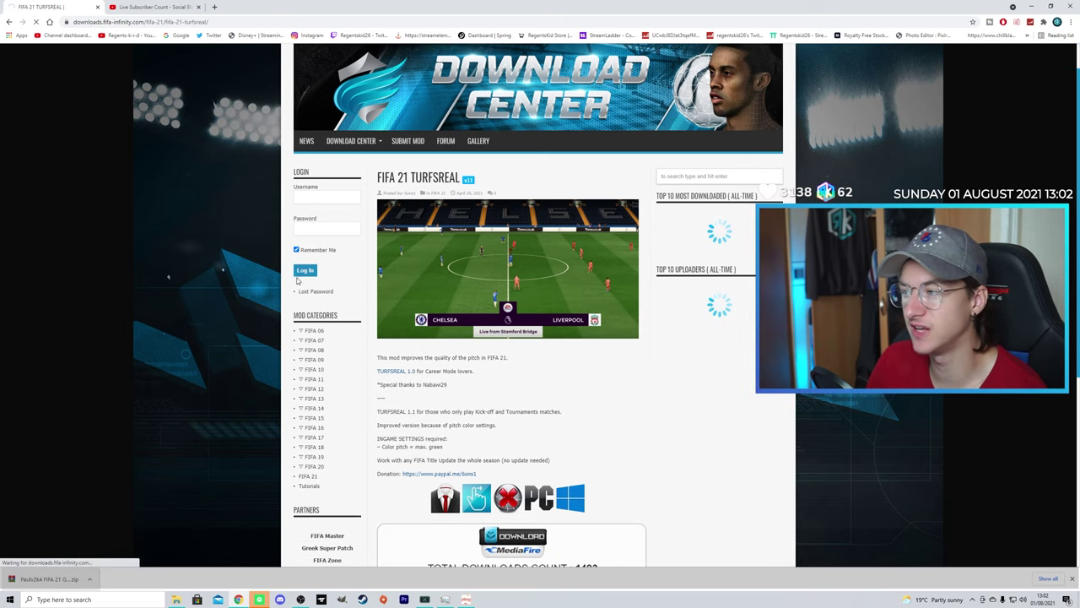
{"action": "scroll", "coordinate": [506, 379], "scroll_direction": "down", "scroll_amount": 1}
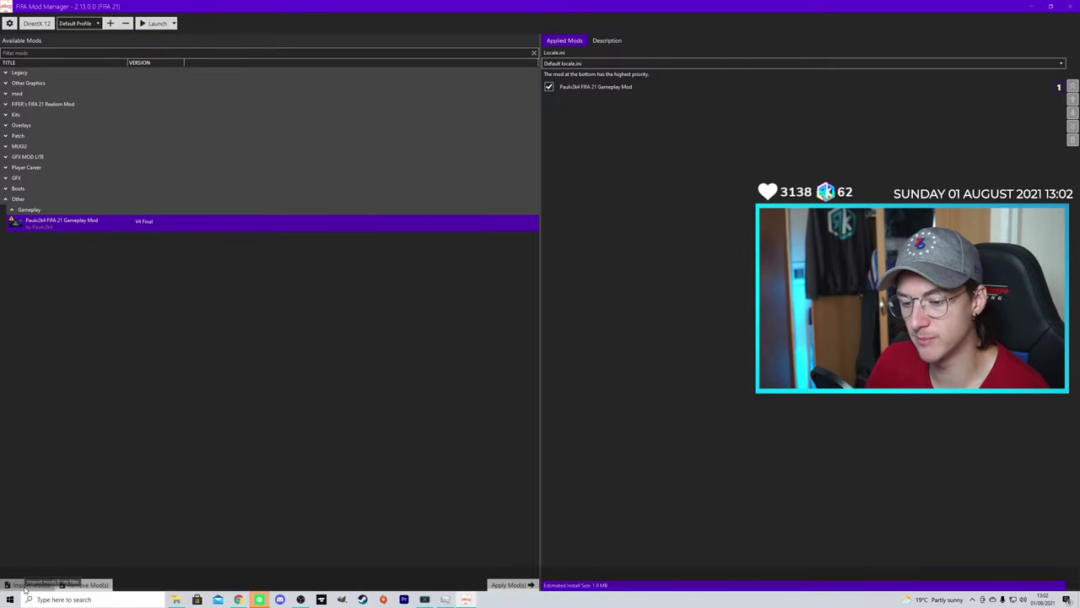
- Import TURFSREAL_1.0.fifamod from the Unzip Me folder, dismiss the install errors and apply the mod to Default Profile
{"action": "left_click", "coordinate": [25, 588]}
{"action": "left_click", "coordinate": [120, 20]}
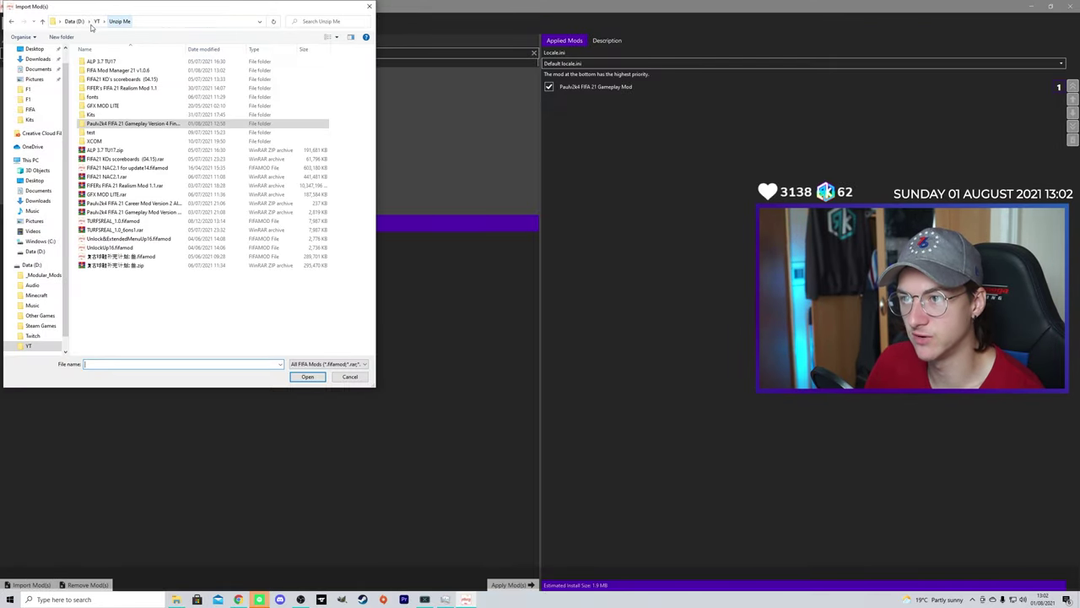
{"action": "left_click", "coordinate": [101, 231]}
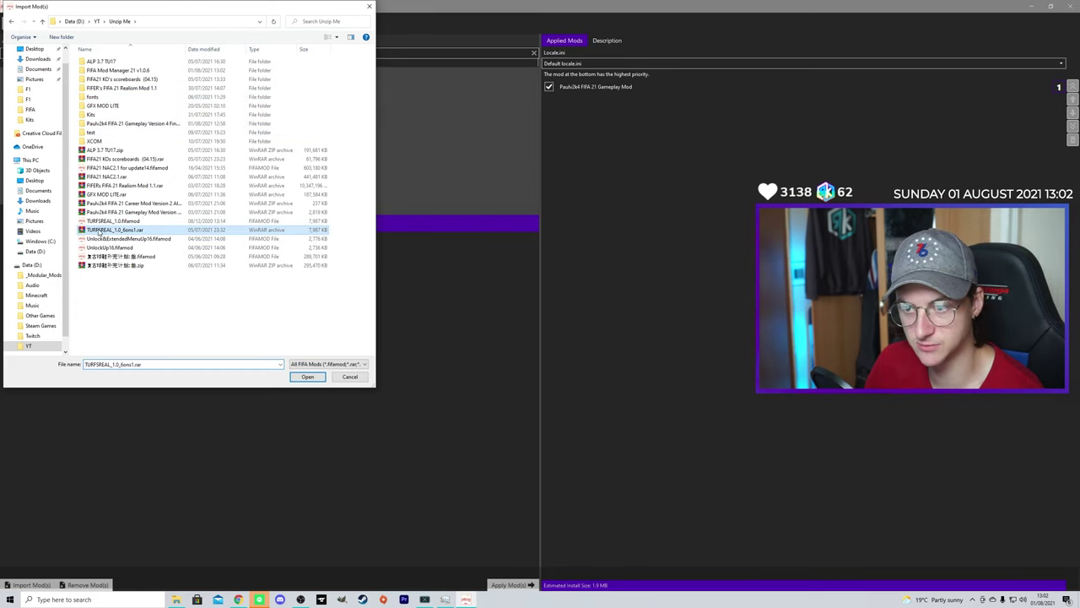
{"action": "left_click", "coordinate": [95, 222]}
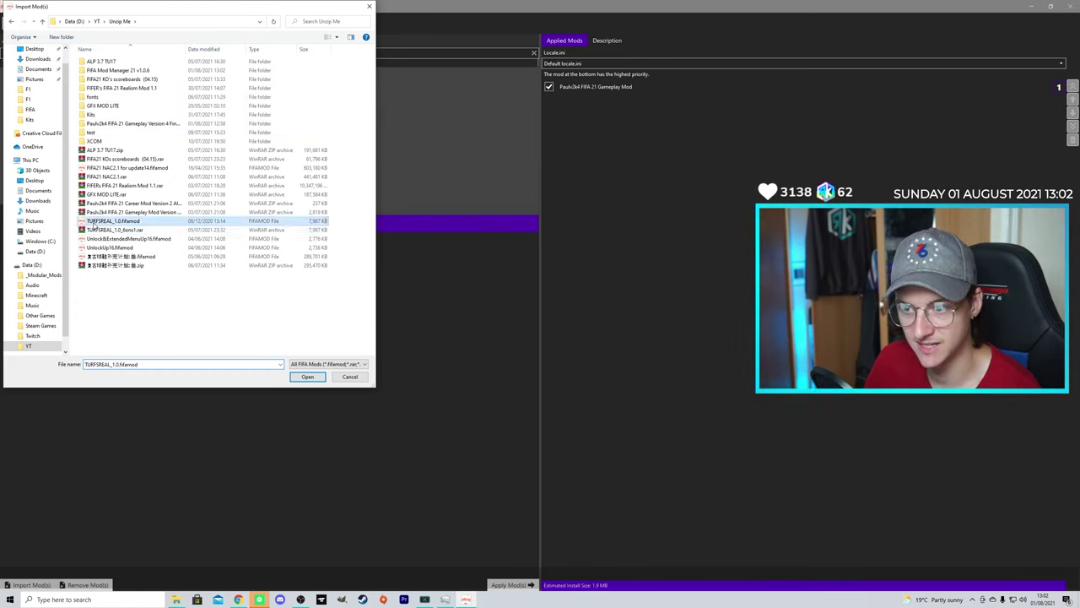
{"action": "double_click", "coordinate": [99, 222]}
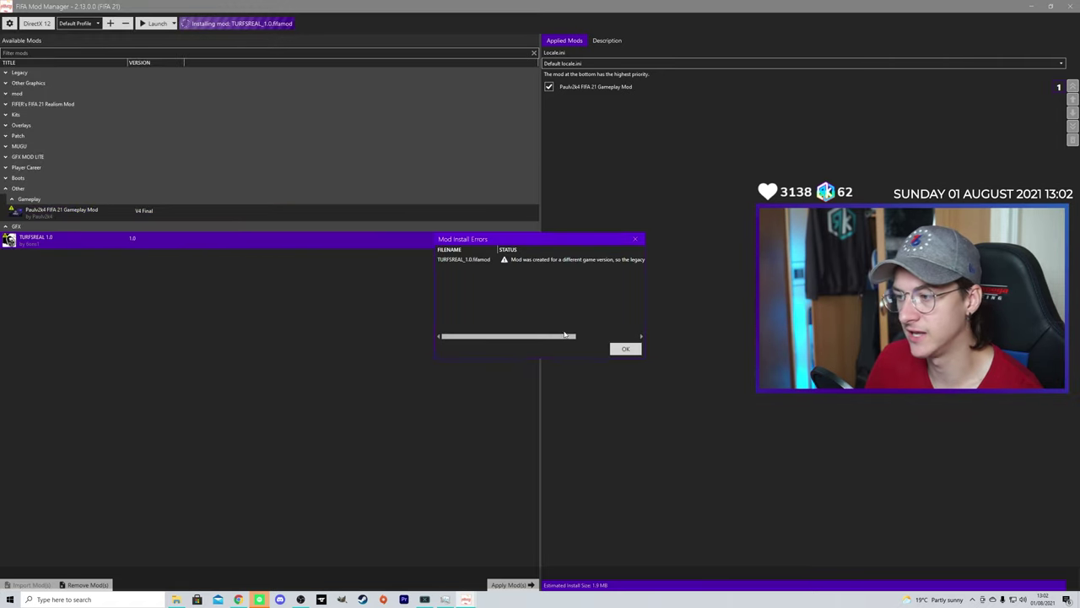
{"action": "left_click", "coordinate": [623, 349]}
{"action": "left_click", "coordinate": [510, 584]}
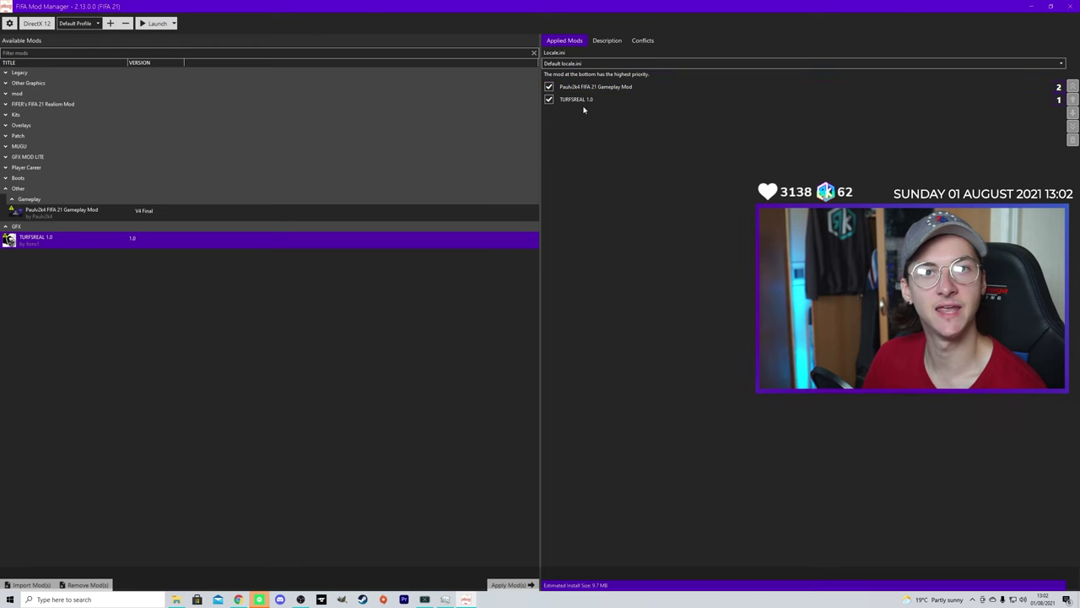
- Switch to the browser, look through the FIFA 21 mod listings on FIFA Infinity and go to page 3
{"action": "key", "text": "alt+Tab"}
{"action": "scroll", "coordinate": [645, 305], "scroll_direction": "down", "scroll_amount": 2}
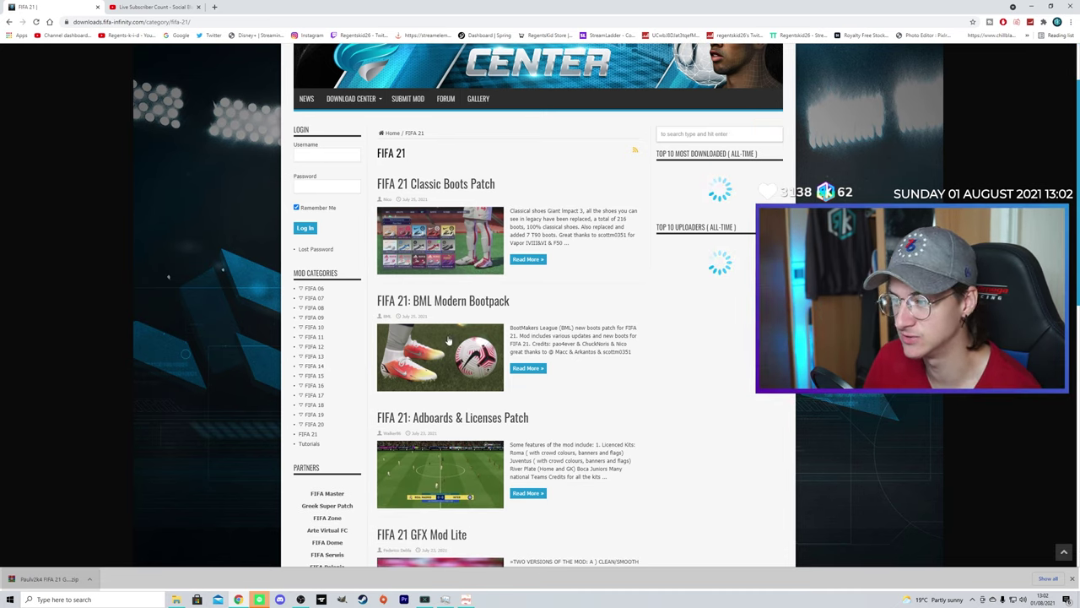
{"action": "scroll", "coordinate": [469, 308], "scroll_direction": "down", "scroll_amount": 3}
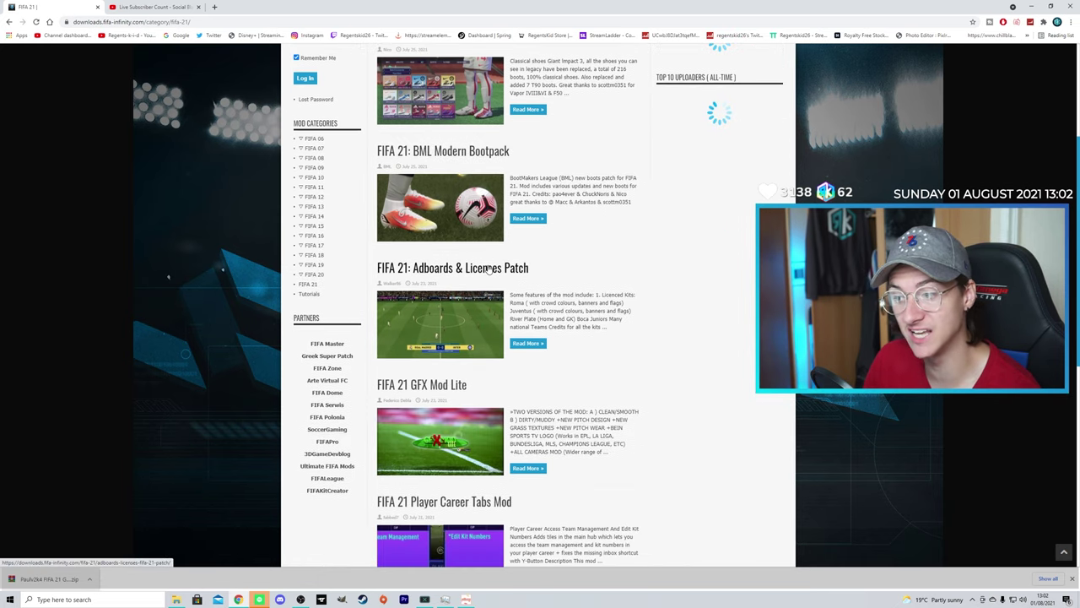
{"action": "scroll", "coordinate": [494, 265], "scroll_direction": "down", "scroll_amount": 4}
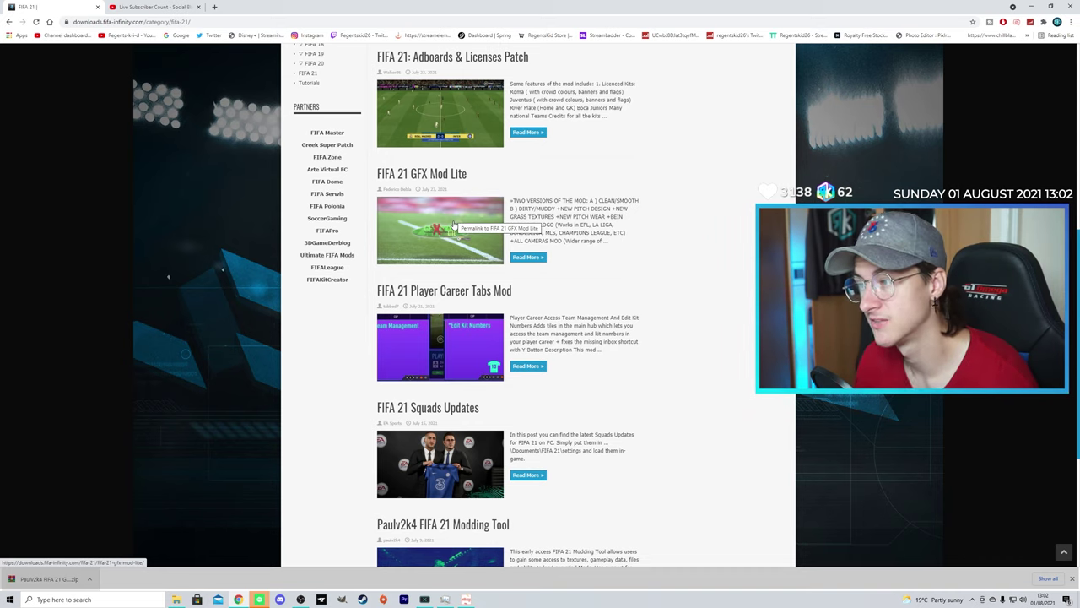
{"action": "scroll", "coordinate": [717, 270], "scroll_direction": "down", "scroll_amount": 3}
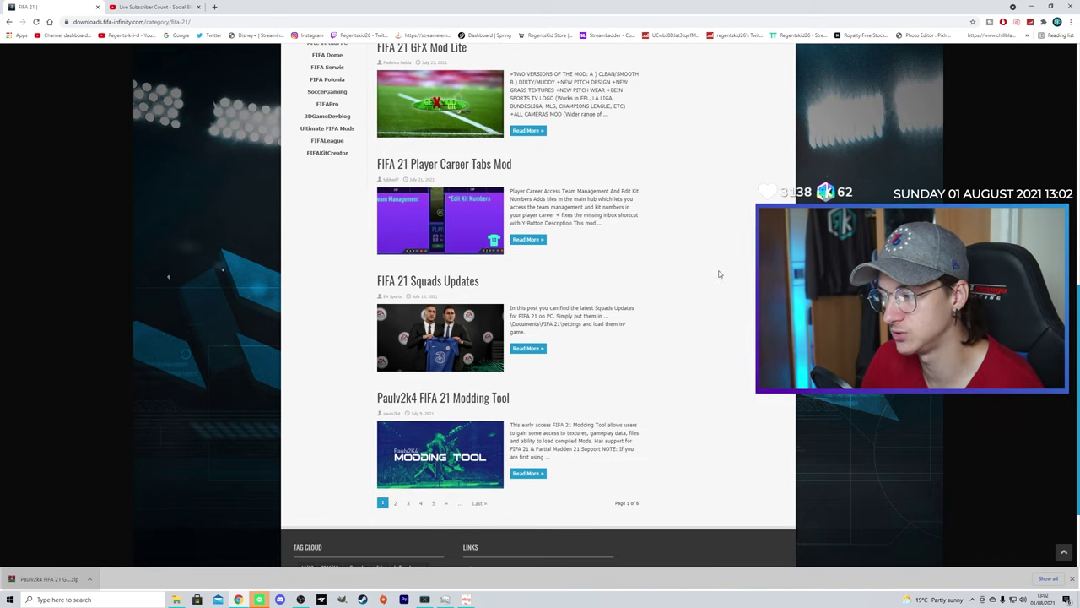
{"action": "left_click", "coordinate": [407, 505]}
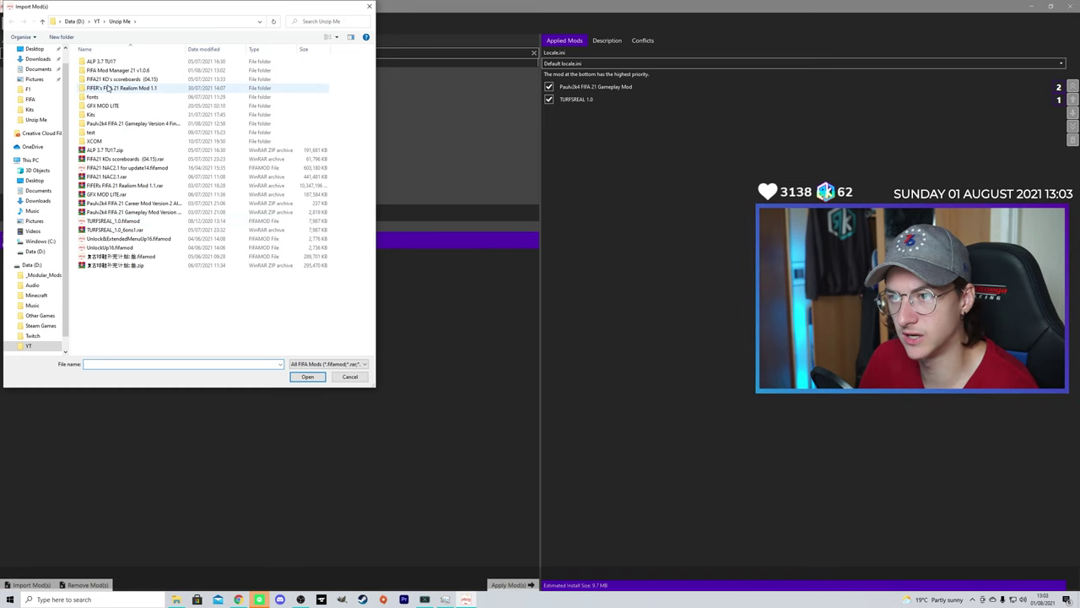
- Import the Camera Addon from the FIFER's FIFA 21 Realism Mod 1.1 folder, dismiss the install errors and apply it to the profile
{"action": "double_click", "coordinate": [108, 87]}
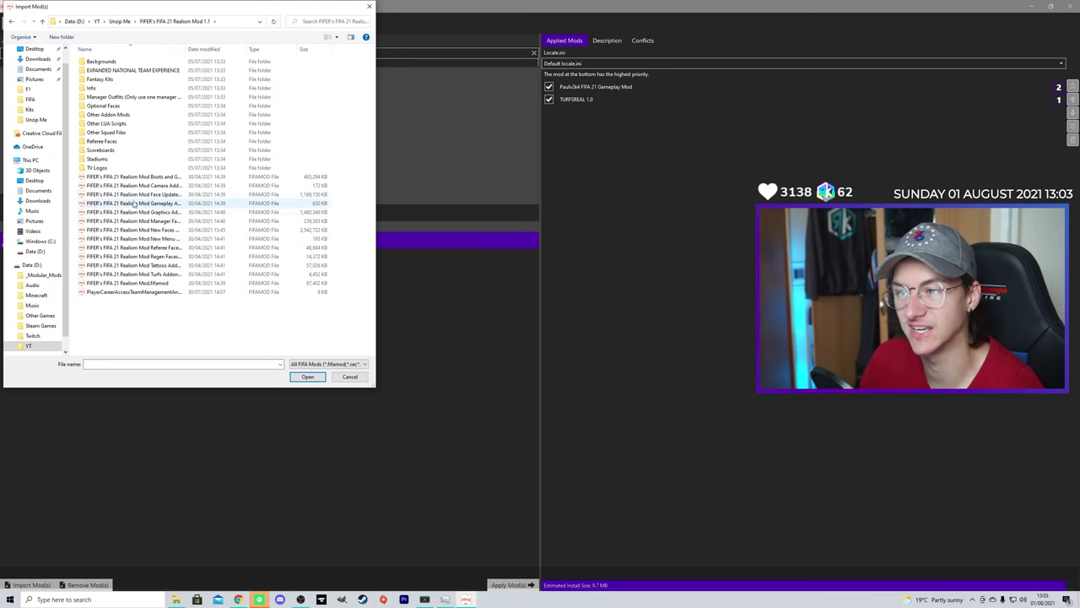
{"action": "double_click", "coordinate": [136, 187]}
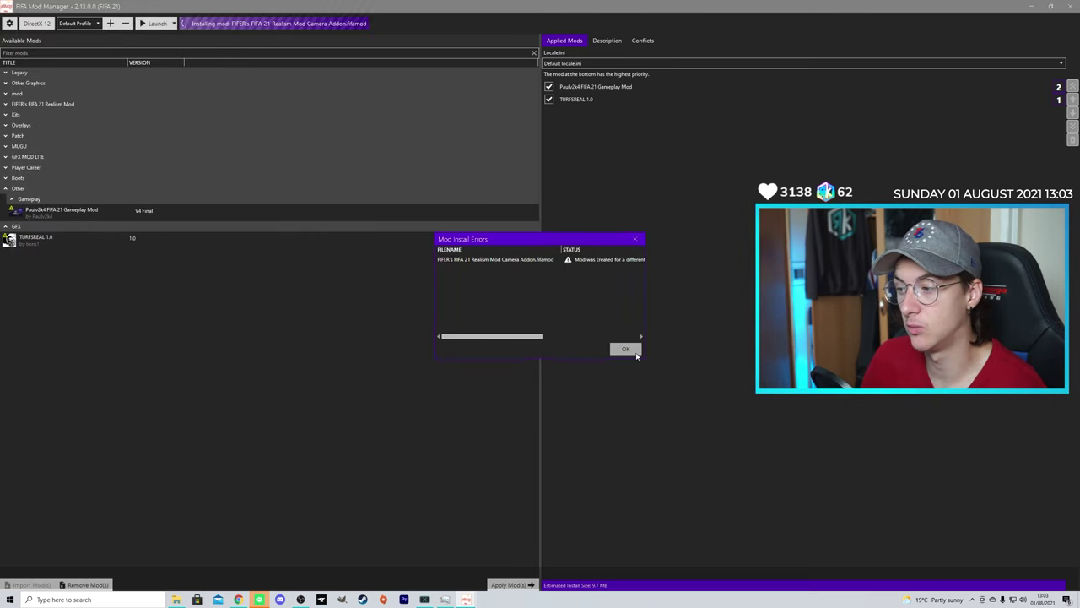
{"action": "left_click", "coordinate": [5, 104]}
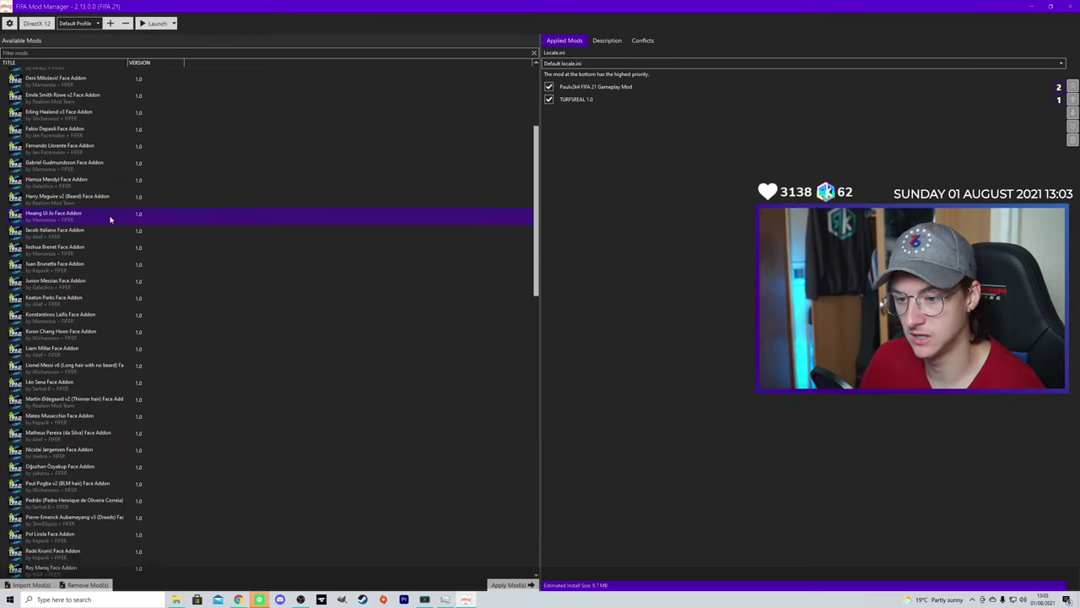
{"action": "scroll", "coordinate": [105, 253], "scroll_direction": "down", "scroll_amount": 3}
{"action": "scroll", "coordinate": [65, 438], "scroll_direction": "down", "scroll_amount": 6}
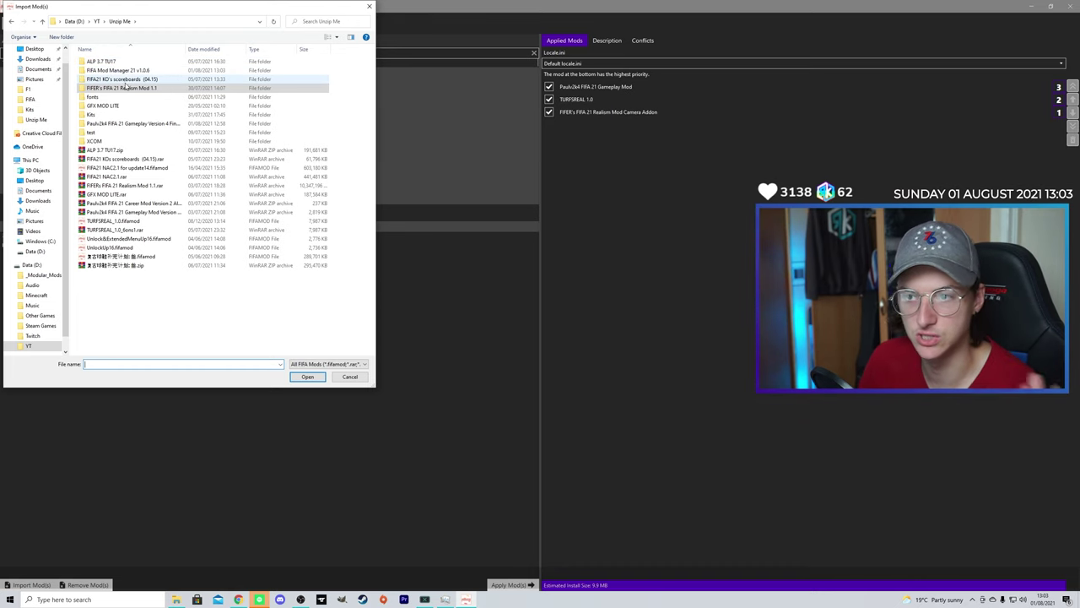
- Look through the FIFA21 KO's scoreboards and test folders for mod files to import
{"action": "double_click", "coordinate": [128, 80]}
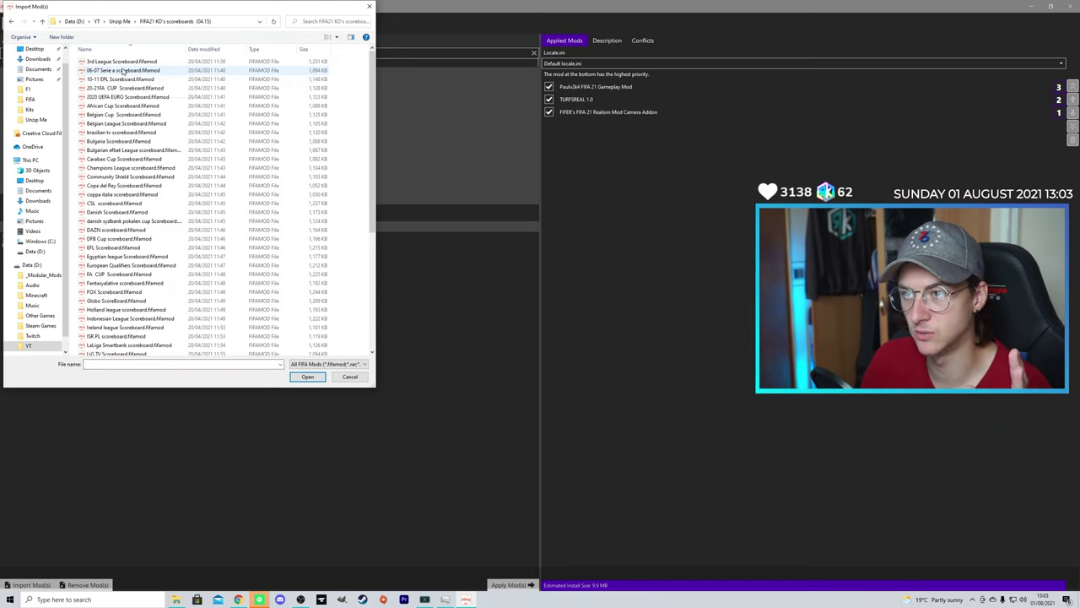
{"action": "left_click", "coordinate": [119, 22]}
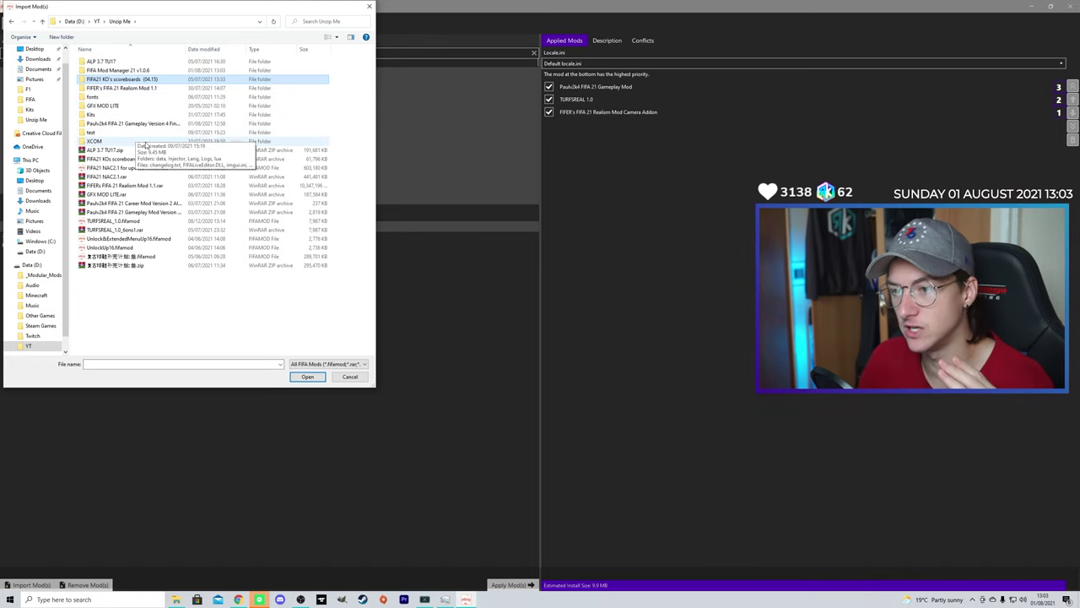
{"action": "double_click", "coordinate": [93, 131]}
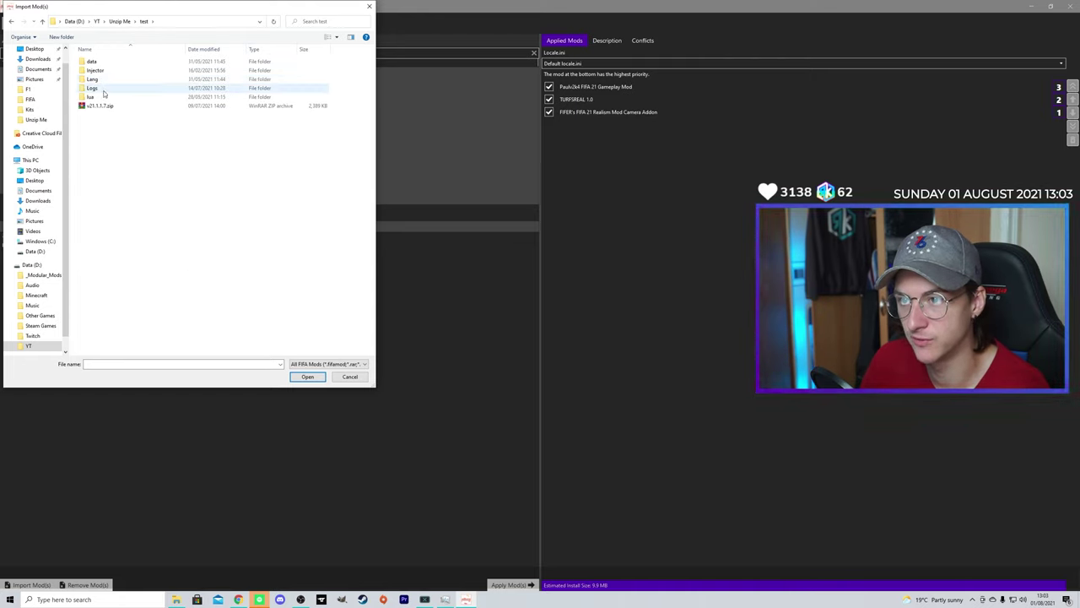
{"action": "key", "text": "alt+Left"}
- Import the 1st and 2nd GRAPHIC addon 1.0.5 mods together from the Kits folder and apply both to the profile
{"action": "double_click", "coordinate": [102, 114]}
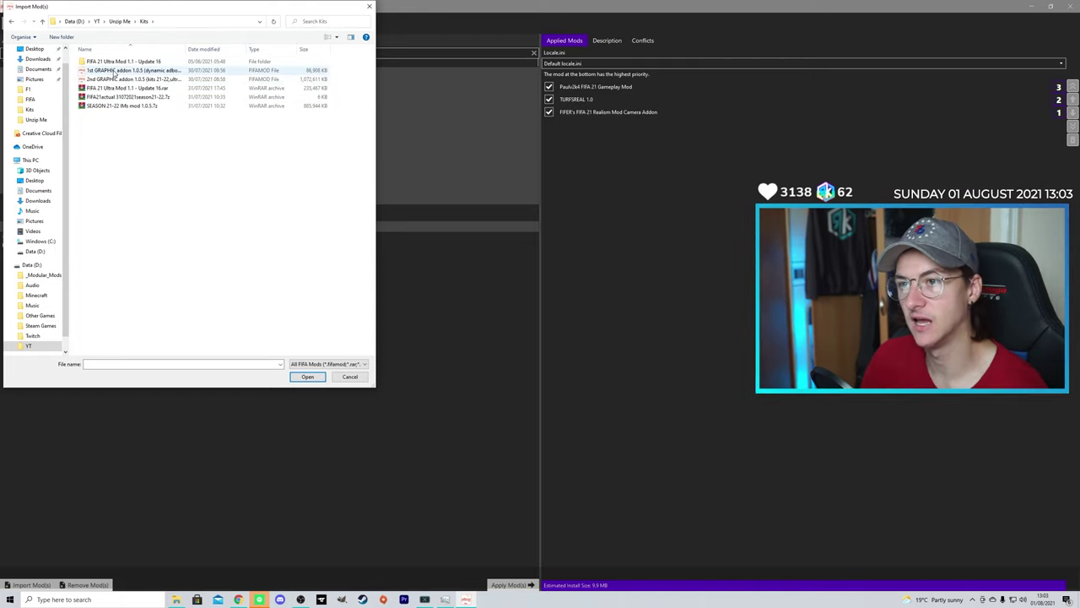
{"action": "left_click", "coordinate": [114, 70]}
{"action": "left_click", "coordinate": [118, 79], "text": "ctrl"}
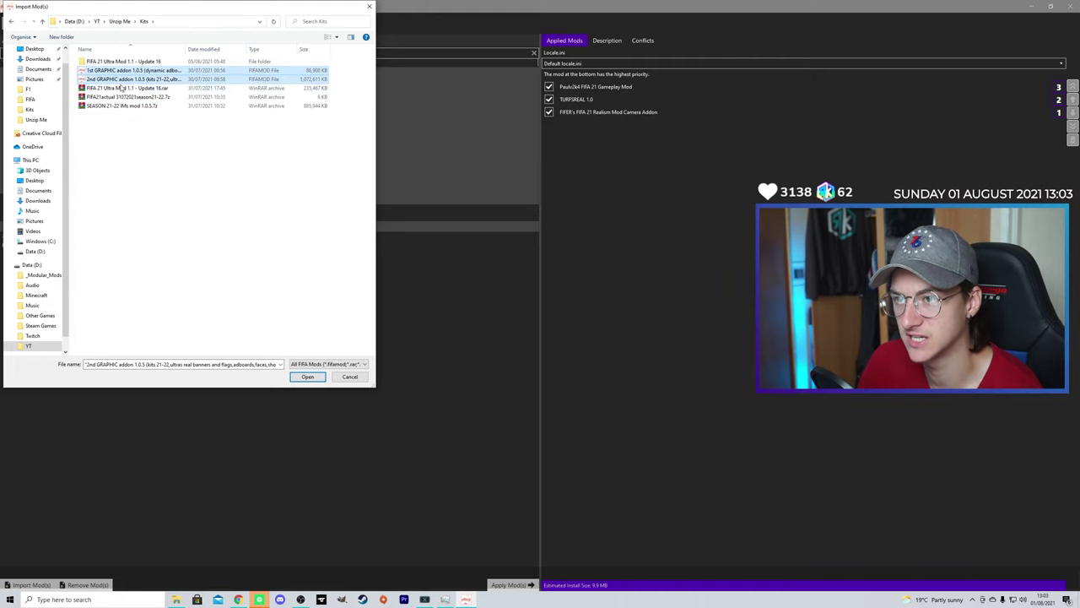
{"action": "left_click", "coordinate": [307, 376]}
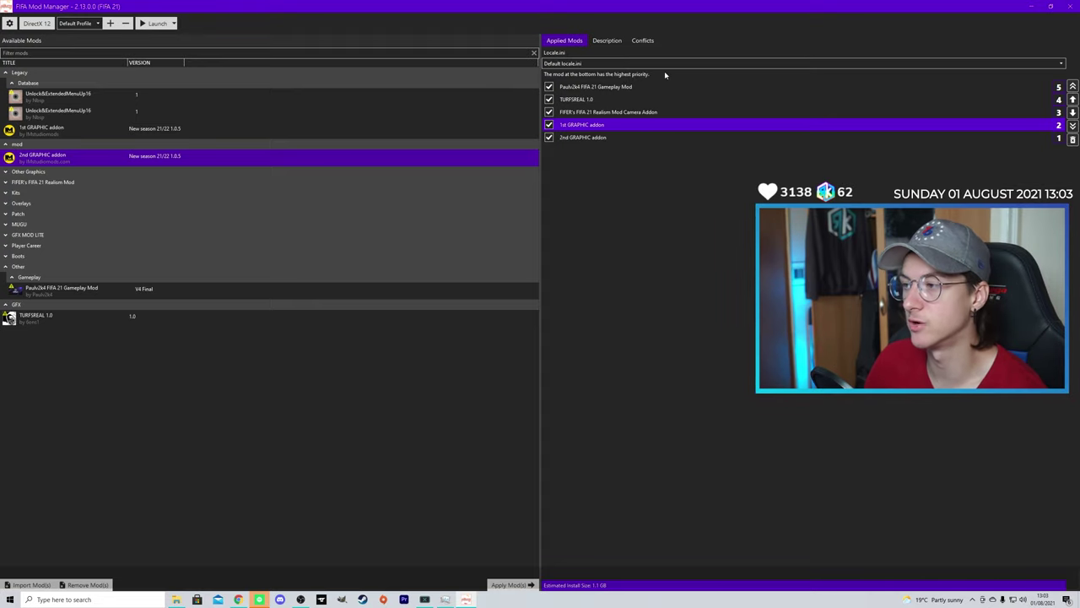
- Review the priority order of the applied mods, from the two GRAPHIC addons to the Paulv2k4 Gameplay Mod
{"action": "left_click", "coordinate": [591, 136]}
{"action": "left_click", "coordinate": [598, 126]}
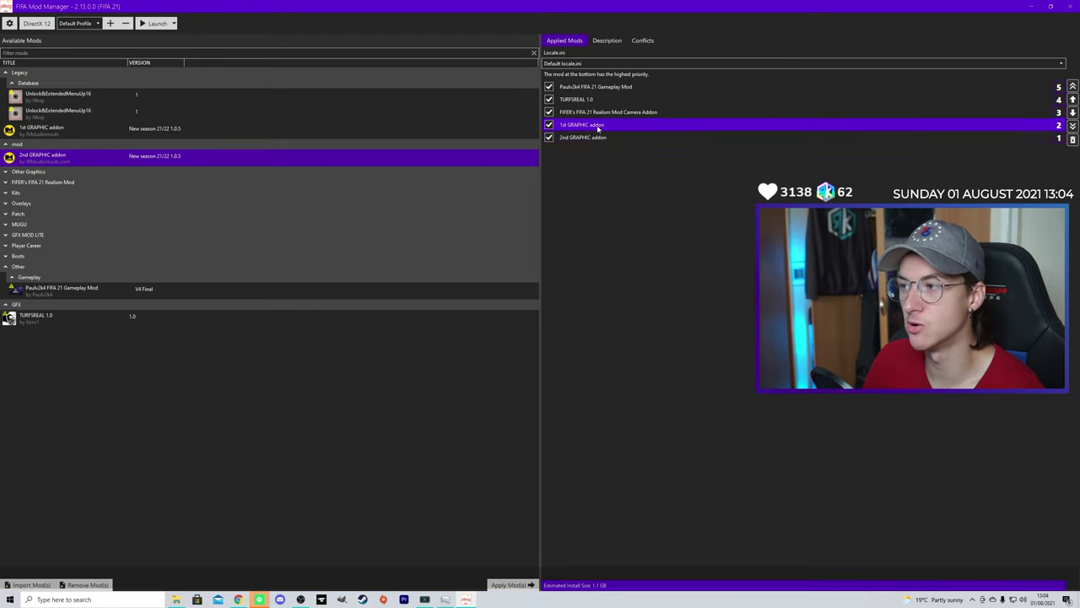
{"action": "left_click", "coordinate": [580, 136]}
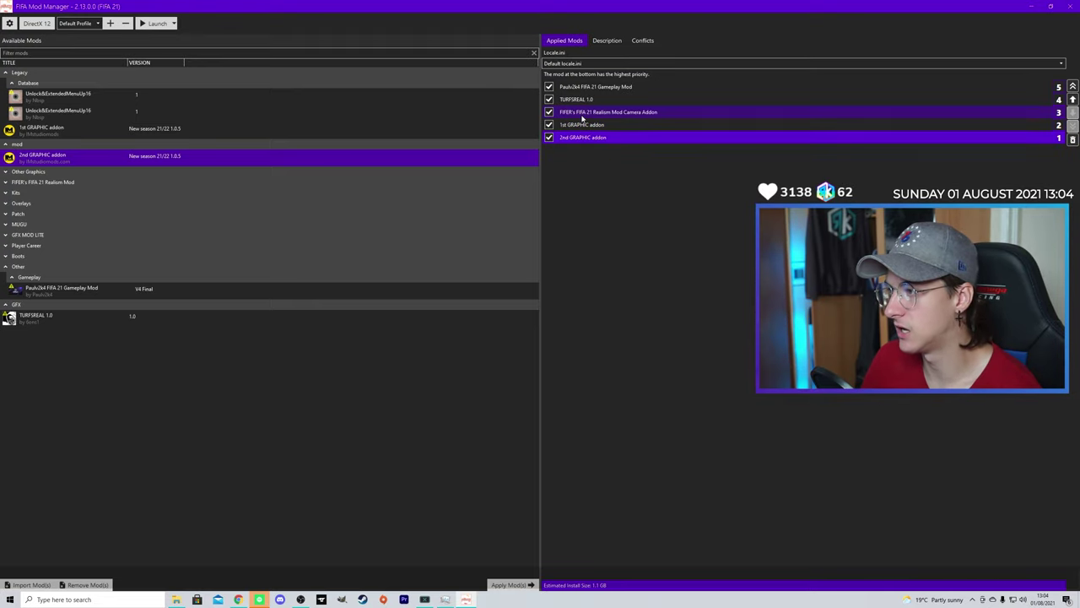
{"action": "left_click", "coordinate": [582, 113]}
{"action": "left_click", "coordinate": [561, 99]}
{"action": "left_click", "coordinate": [564, 87]}
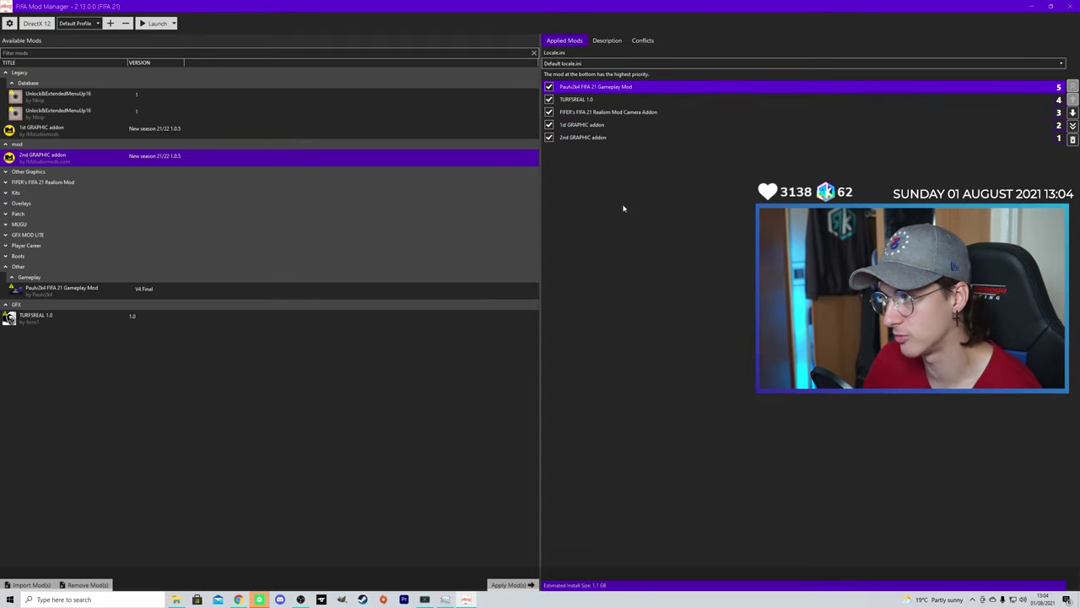
- Launch FIFA 21 with the applied mods, minimise the browser windows and continue to the game's home screen
{"action": "left_click", "coordinate": [148, 25]}
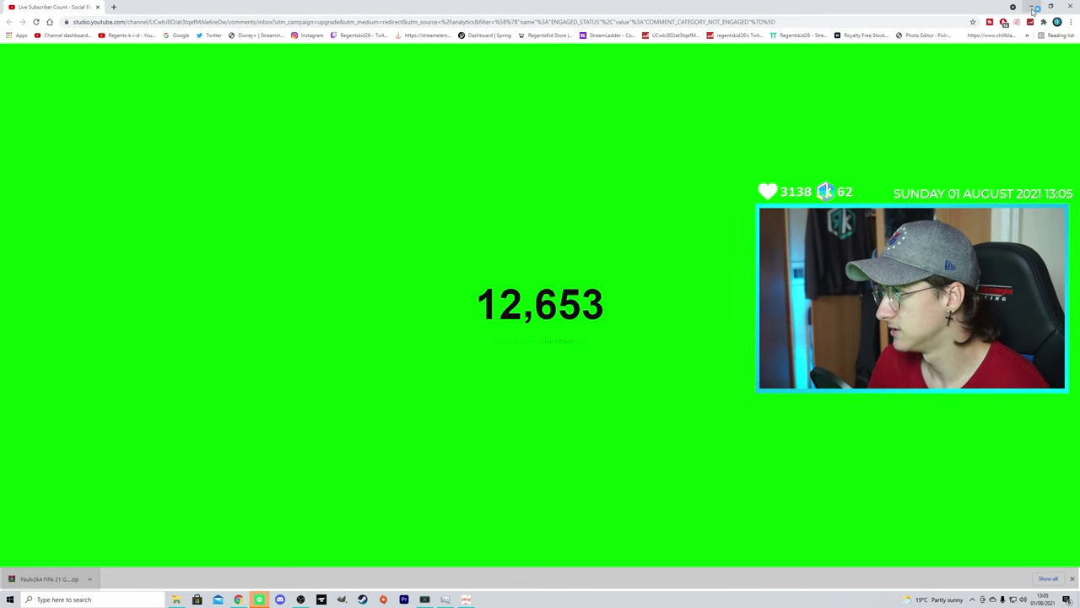
{"action": "left_click", "coordinate": [1033, 7]}
{"action": "left_click", "coordinate": [1035, 6]}
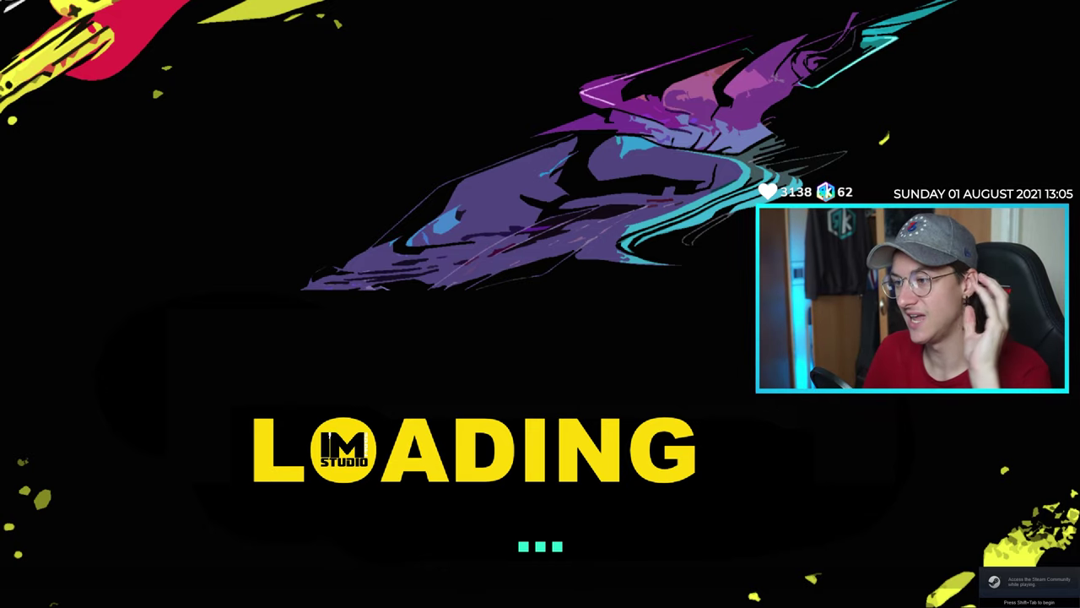
{"action": "key", "text": "Return"}
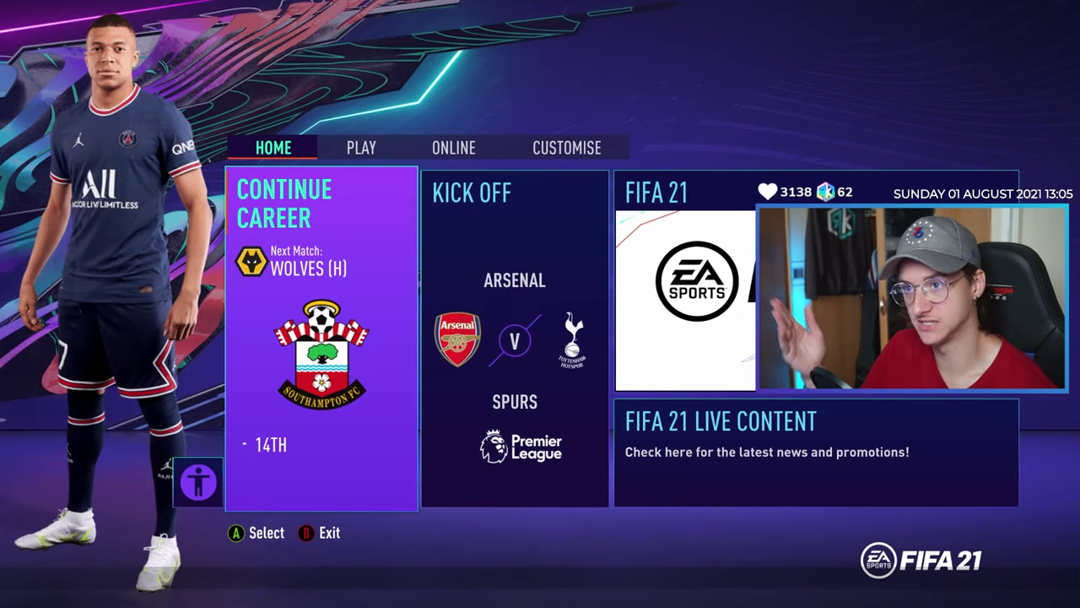
- In the game's customisation area, view Arsenal's default team sheet and its kits, and return to the customisation options
{"action": "key", "text": "q"}
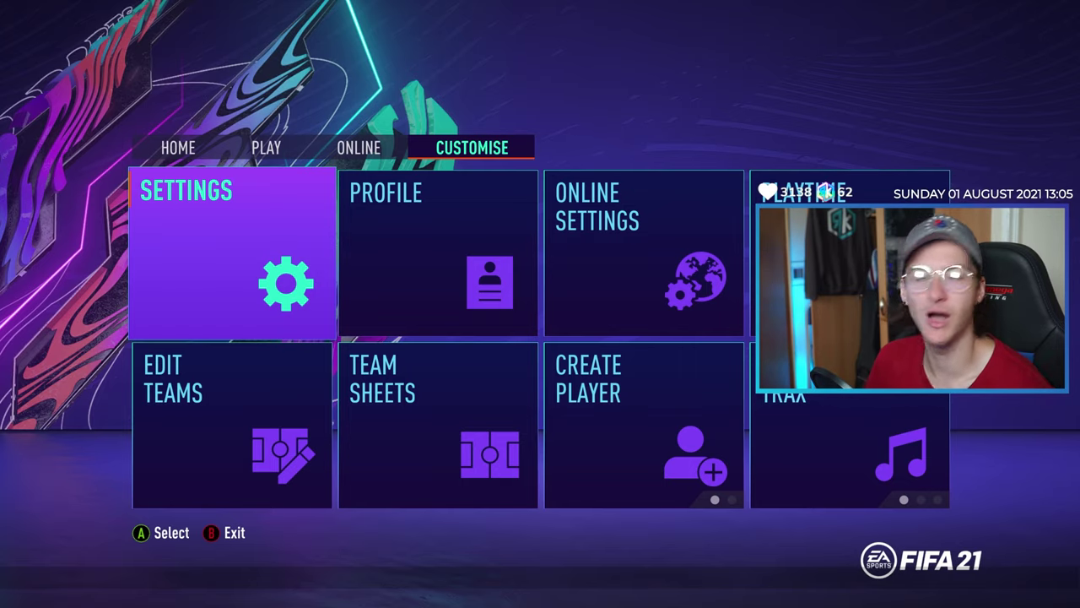
{"action": "key", "text": "Down"}
{"action": "key", "text": "Return"}
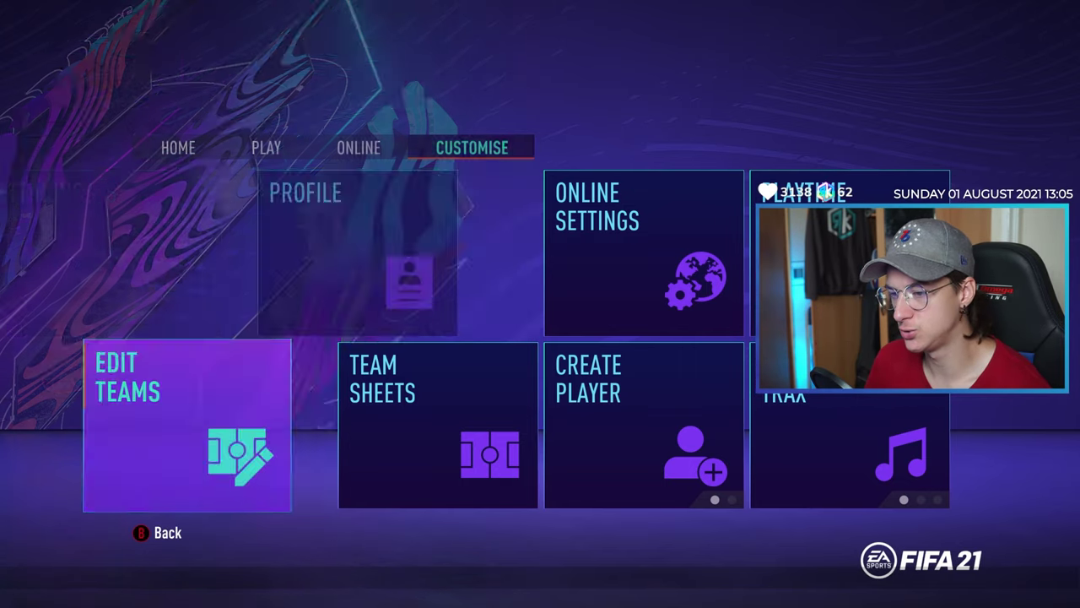
{"action": "key", "text": "Return"}
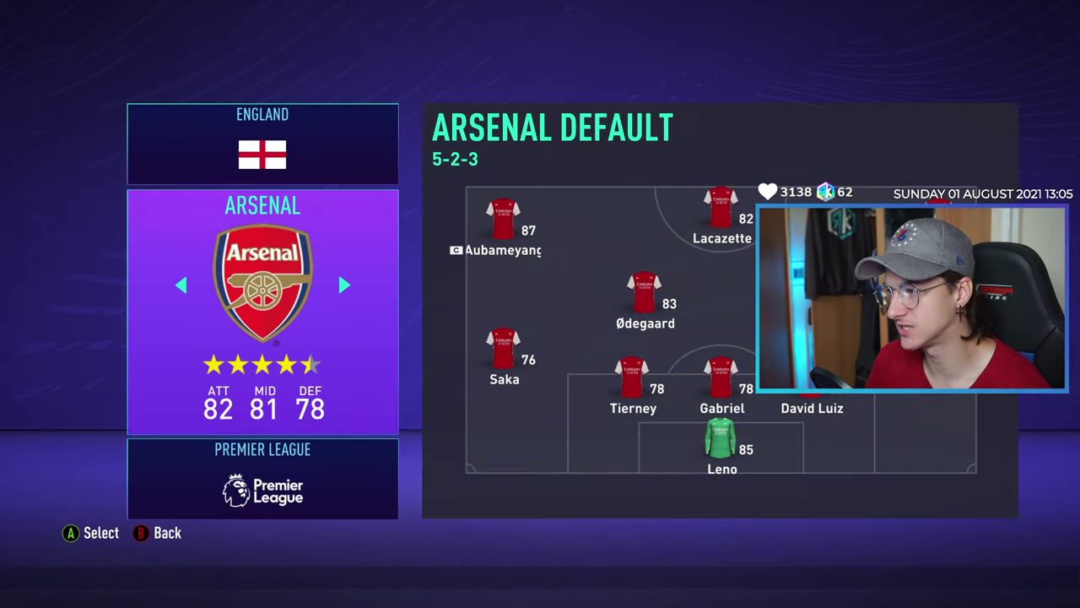
{"action": "key", "text": "Return"}
{"action": "key", "text": "Escape"}
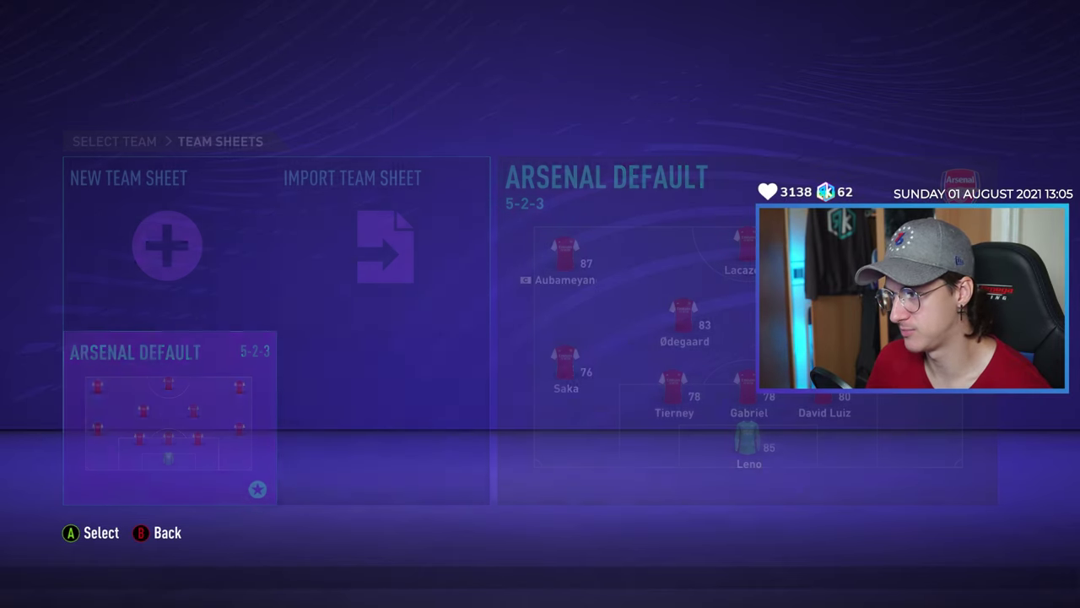
{"action": "key", "text": "Escape"}
{"action": "key", "text": "Escape"}
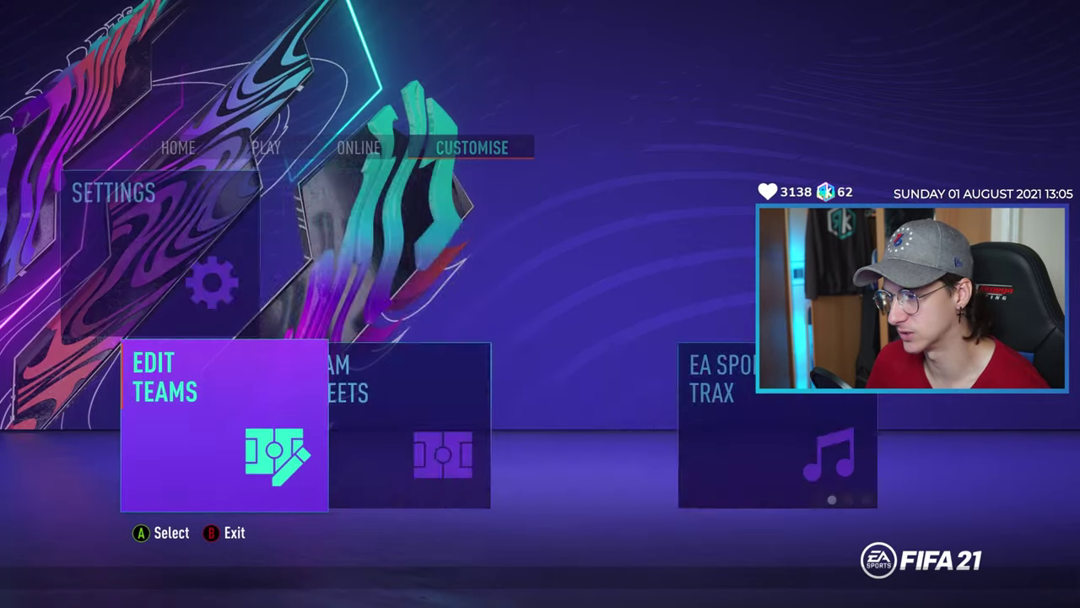
- Start a Kick Off Classic Match on the home side with Arsenal against Tottenham Hotspur and proceed to kit selection
{"action": "key", "text": "Right"}
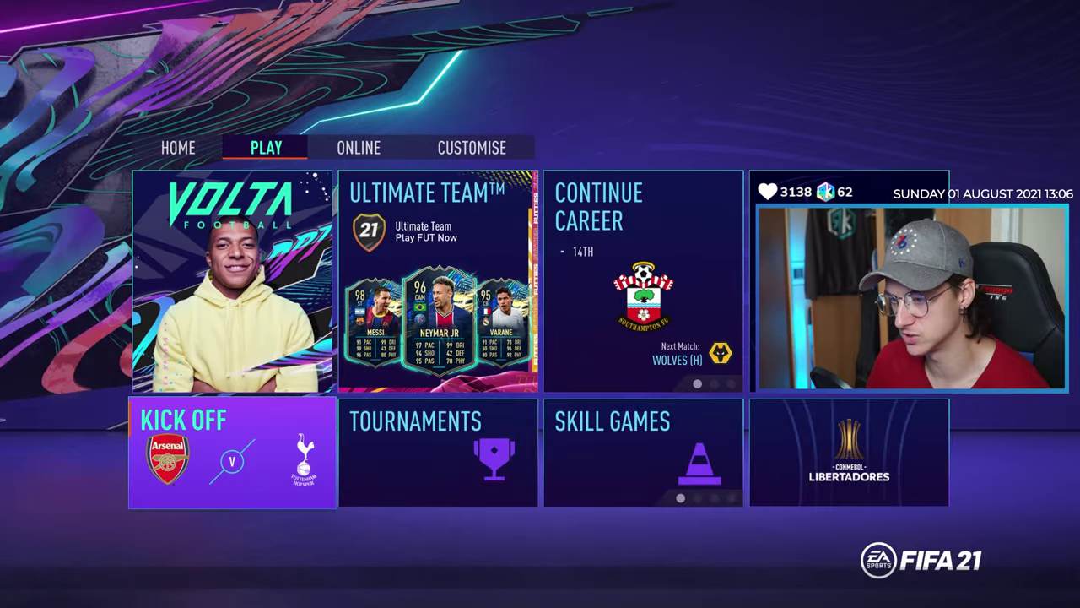
{"action": "key", "text": "Return"}
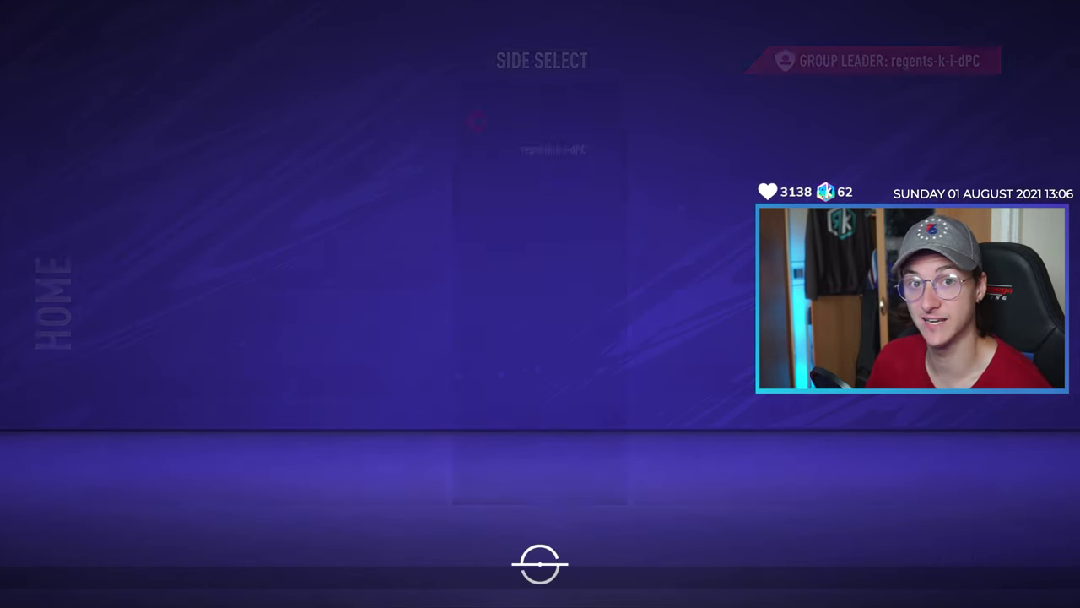
{"action": "key", "text": "Return"}
{"action": "key", "text": "Return"}
{"action": "key", "text": "Left"}
{"action": "key", "text": "Return"}
{"action": "key", "text": "Return"}
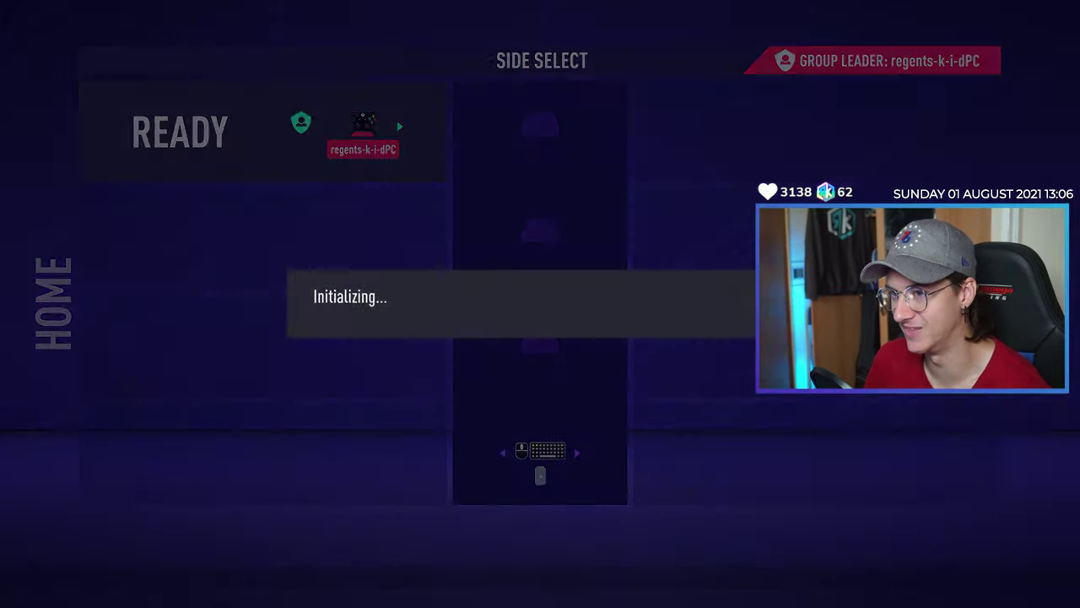
{"action": "key", "text": "Return"}
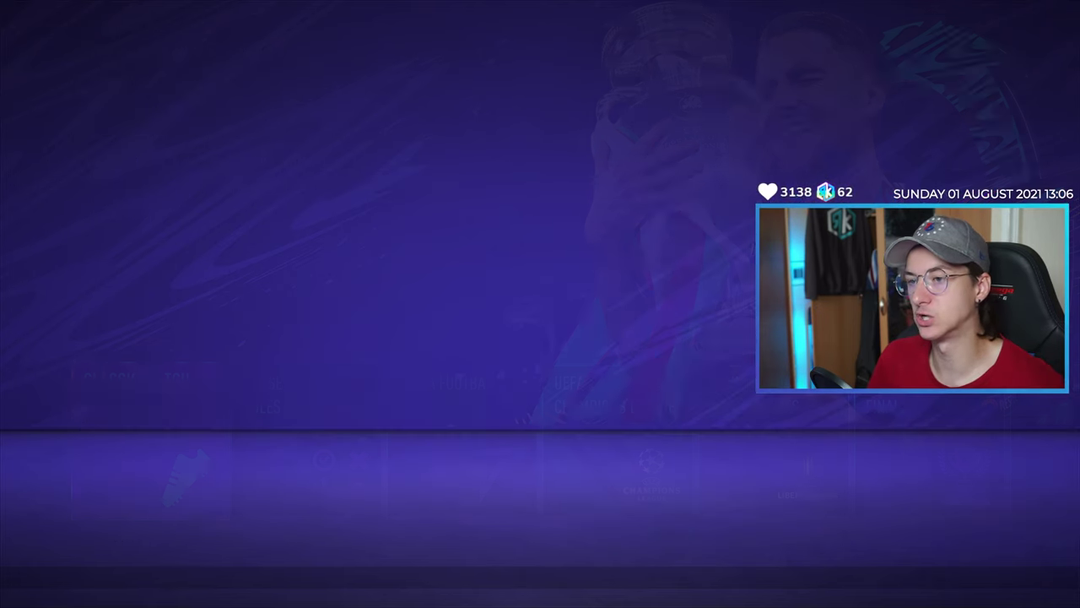
{"action": "key", "text": "Return"}
{"action": "key", "text": "Return"}
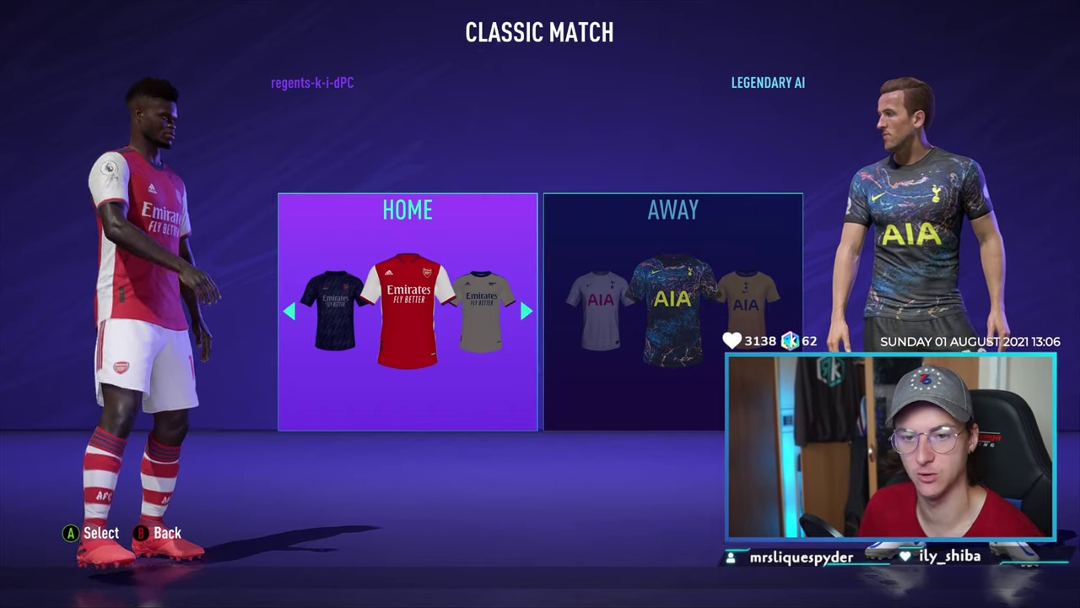
- Cycle through Arsenal's available match kits and go back to team selection
{"action": "key", "text": "Right"}
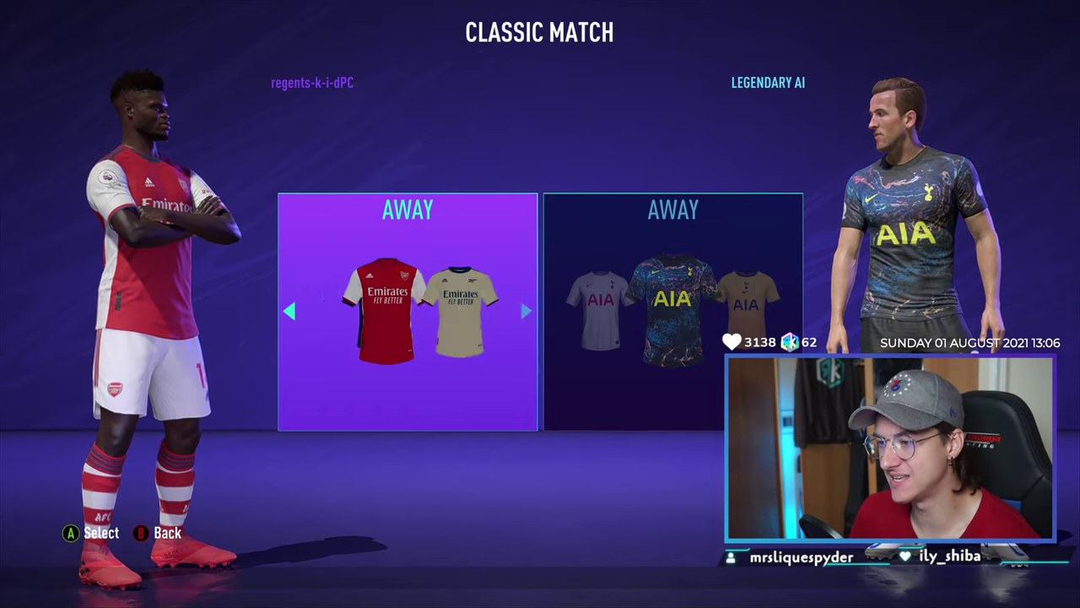
{"action": "key", "text": "Right"}
{"action": "key", "text": "Right"}
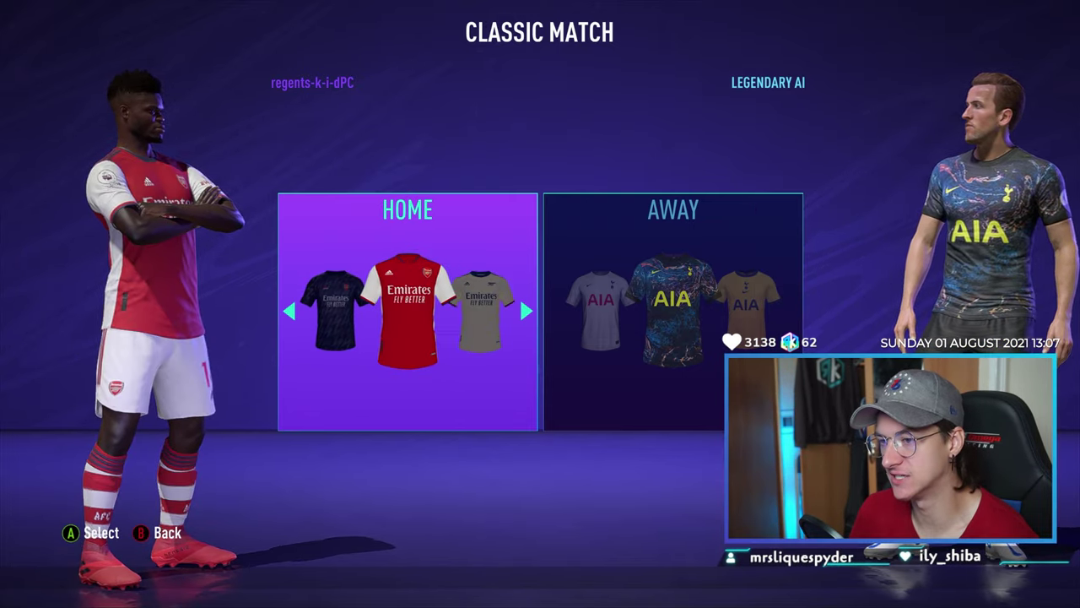
{"action": "key", "text": "Right"}
{"action": "key", "text": "Return"}
{"action": "key", "text": "Right"}
{"action": "key", "text": "Right"}
{"action": "key", "text": "Escape"}
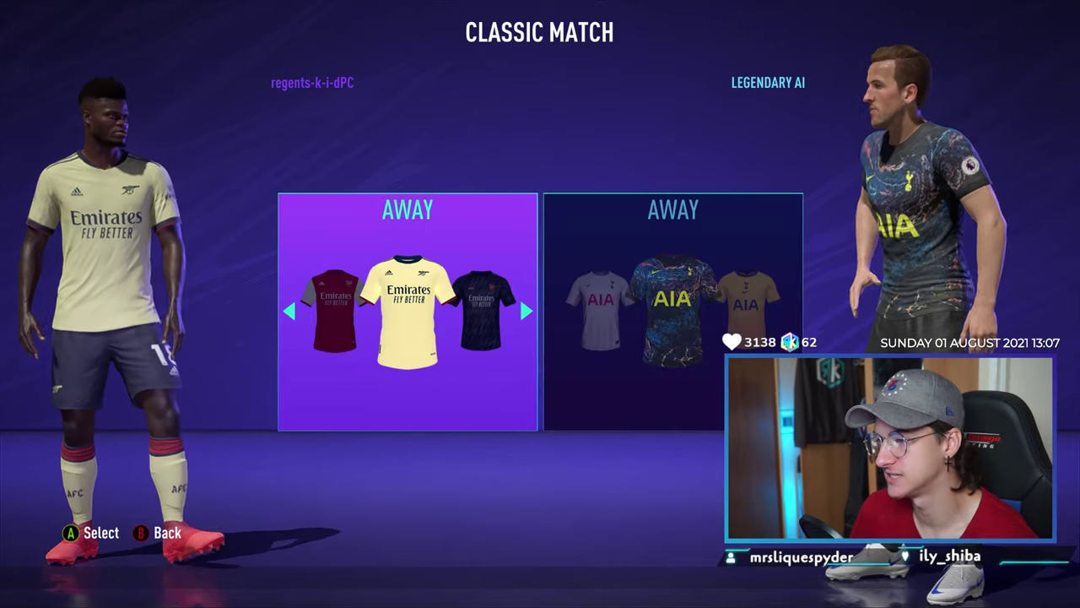
{"action": "key", "text": "Escape"}
- Switch the match-up to Chelsea against Aston Villa, view Chelsea's kits, and return to team selection
{"action": "key", "text": "Right"}
{"action": "key", "text": "Right"}
{"action": "key", "text": "Right"}
{"action": "key", "text": "Right"}
{"action": "key", "text": "Right"}
{"action": "key", "text": "Return"}
{"action": "key", "text": "Right"}
{"action": "key", "text": "Right"}
{"action": "key", "text": "Right"}
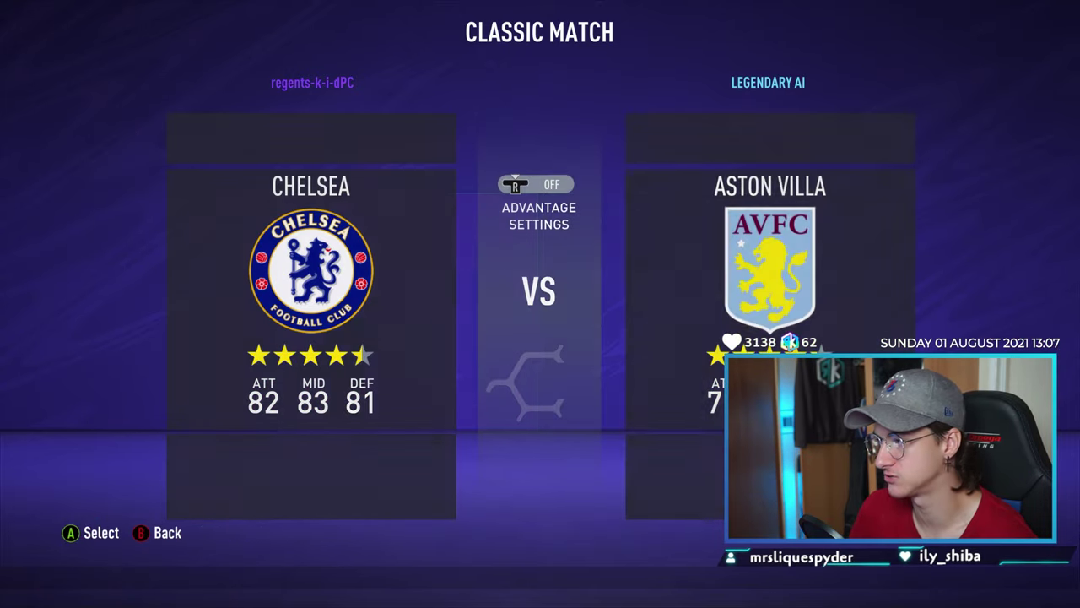
{"action": "key", "text": "Return"}
{"action": "key", "text": "Right"}
{"action": "key", "text": "Right"}
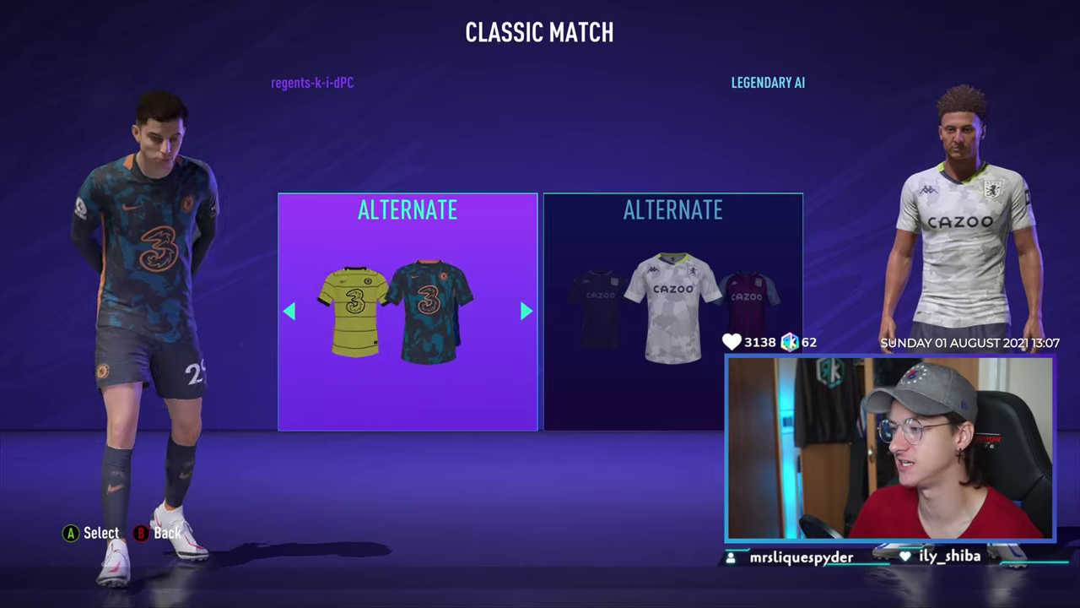
{"action": "key", "text": "Escape"}
- Change the home team's country to Italy and go to its Serie A TIM clubs
{"action": "key", "text": "Up"}
{"action": "key", "text": "Right"}
{"action": "key", "text": "Right"}
{"action": "key", "text": "Right"}
{"action": "key", "text": "Right"}
{"action": "key", "text": "Right"}
{"action": "key", "text": "Right"}
{"action": "key", "text": "Right"}
{"action": "key", "text": "Right"}
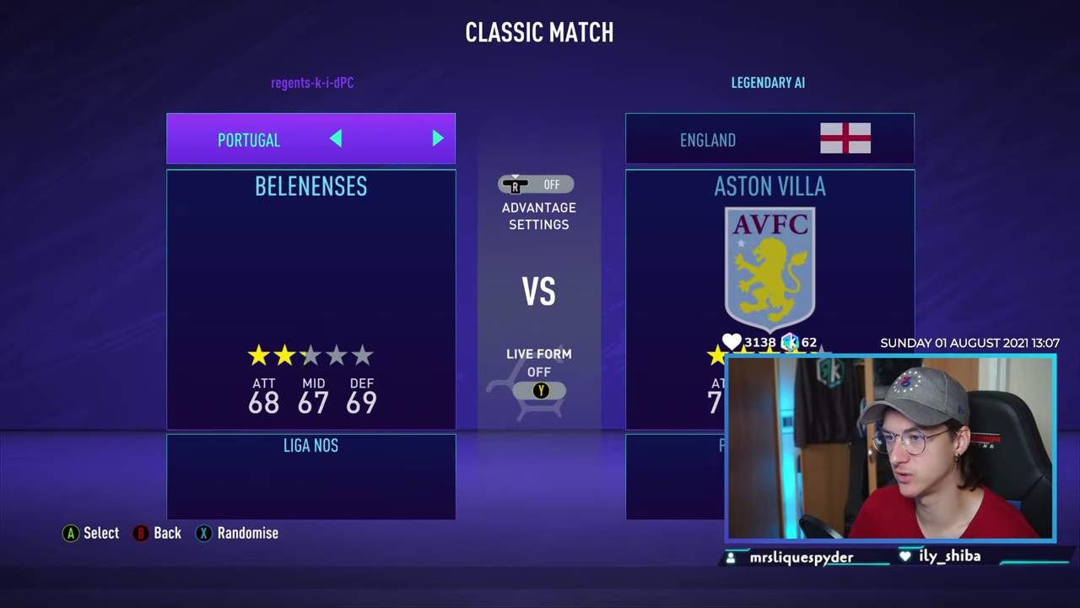
{"action": "key", "text": "Right"}
{"action": "key", "text": "Right"}
{"action": "key", "text": "Right"}
{"action": "key", "text": "Left"}
{"action": "key", "text": "Left"}
{"action": "key", "text": "Left"}
{"action": "key", "text": "Left"}
{"action": "key", "text": "Left"}
{"action": "key", "text": "Left"}
{"action": "key", "text": "Left"}
{"action": "key", "text": "Left"}
{"action": "key", "text": "Left"}
{"action": "key", "text": "Left"}
{"action": "key", "text": "Left"}
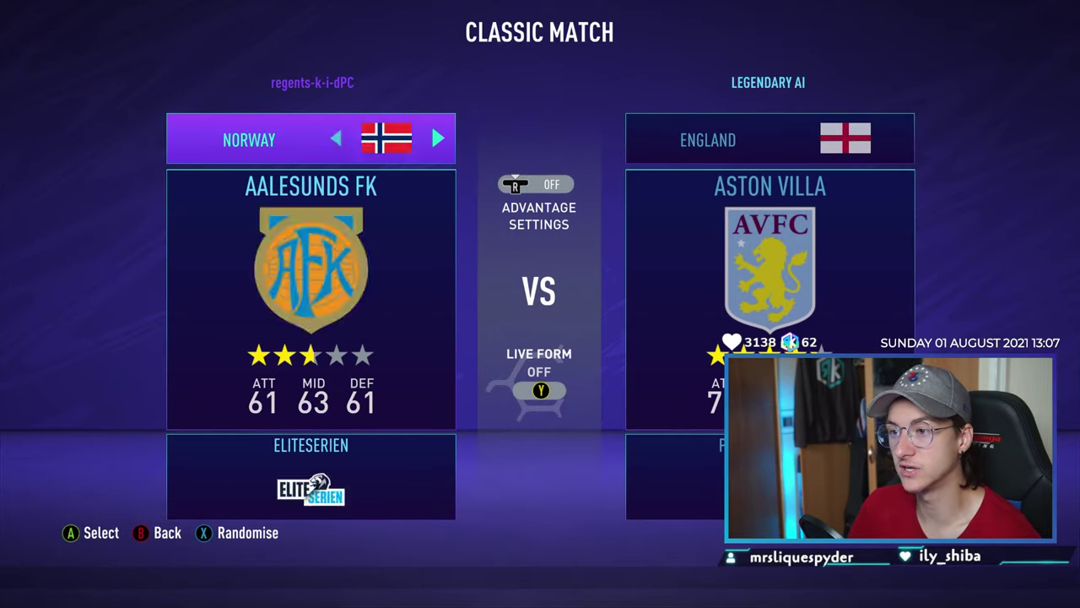
{"action": "key", "text": "Right"}
{"action": "key", "text": "Down"}
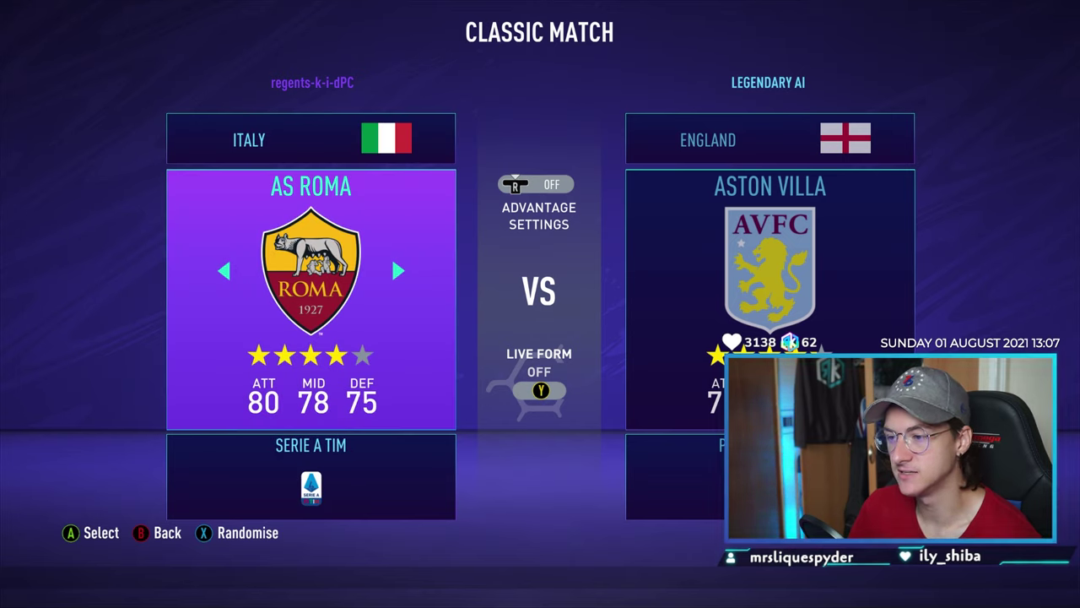
- Pick Inter as the home team and confirm it
{"action": "key", "text": "Right"}
{"action": "key", "text": "Right"}
{"action": "key", "text": "Right"}
{"action": "key", "text": "Right"}
{"action": "key", "text": "Right"}
{"action": "key", "text": "Right"}
{"action": "key", "text": "Right"}
{"action": "key", "text": "Right"}
{"action": "key", "text": "Right"}
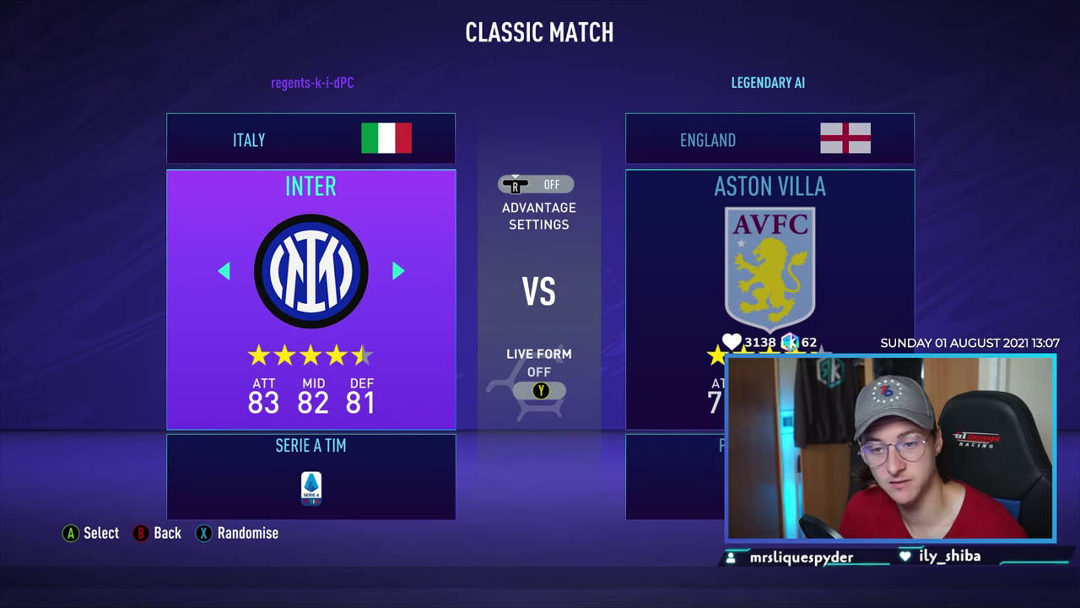
{"action": "key", "text": "Return"}
- Set the opponent's country to Italy and confirm Juventus as the away team
{"action": "key", "text": "Right"}
{"action": "key", "text": "Right"}
{"action": "key", "text": "Right"}
{"action": "key", "text": "Right"}
{"action": "key", "text": "Down"}
{"action": "key", "text": "Right"}
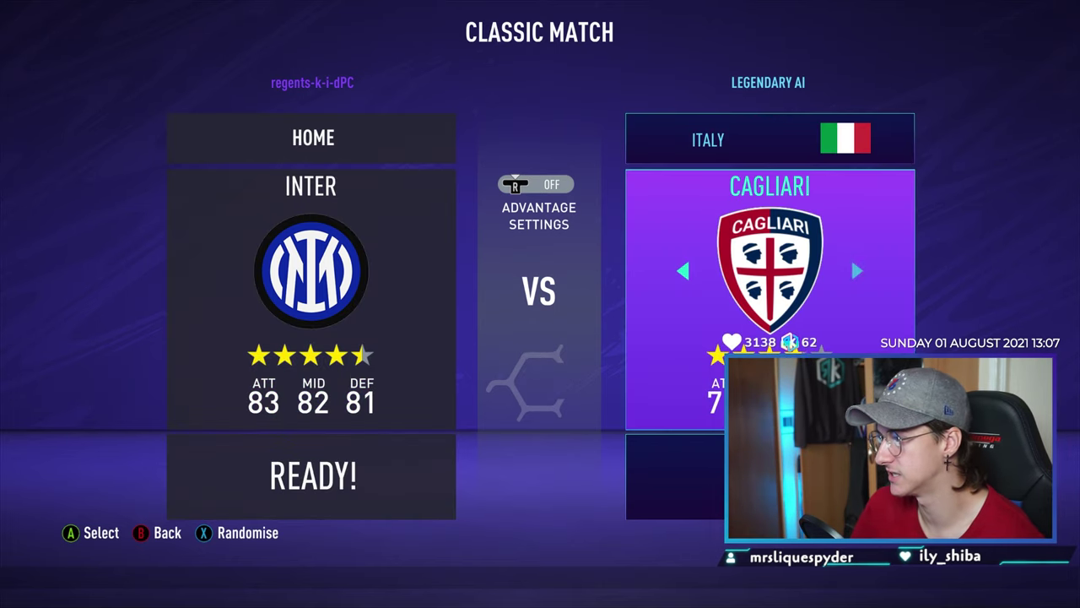
{"action": "key", "text": "Right"}
{"action": "key", "text": "Right"}
{"action": "key", "text": "Right"}
{"action": "key", "text": "Right"}
{"action": "key", "text": "Right"}
{"action": "key", "text": "Right"}
{"action": "key", "text": "Right"}
{"action": "key", "text": "Right"}
{"action": "key", "text": "Left"}
{"action": "key", "text": "Left"}
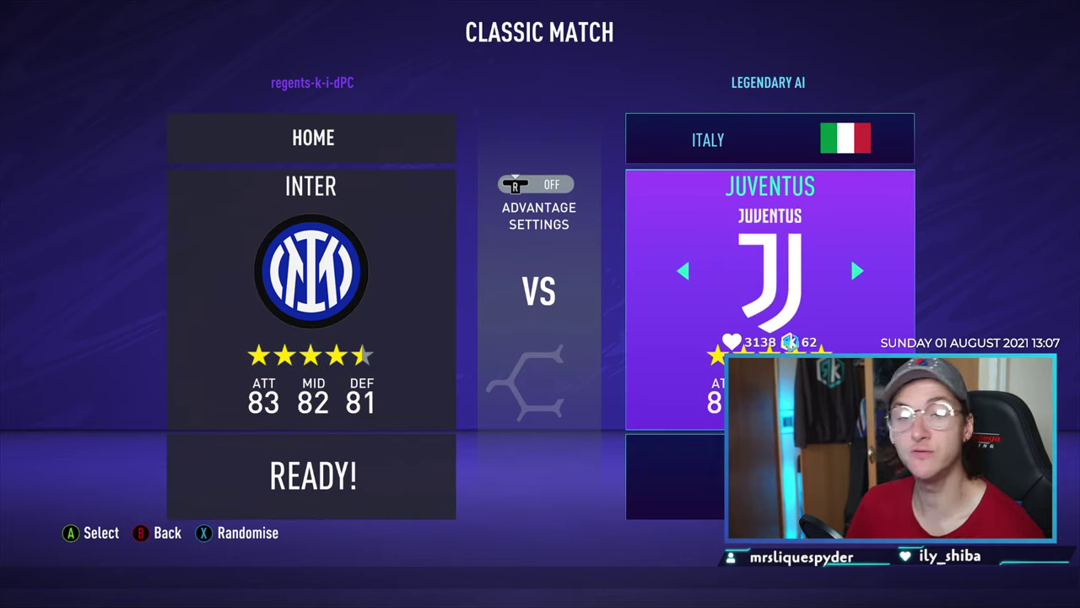
{"action": "key", "text": "Return"}
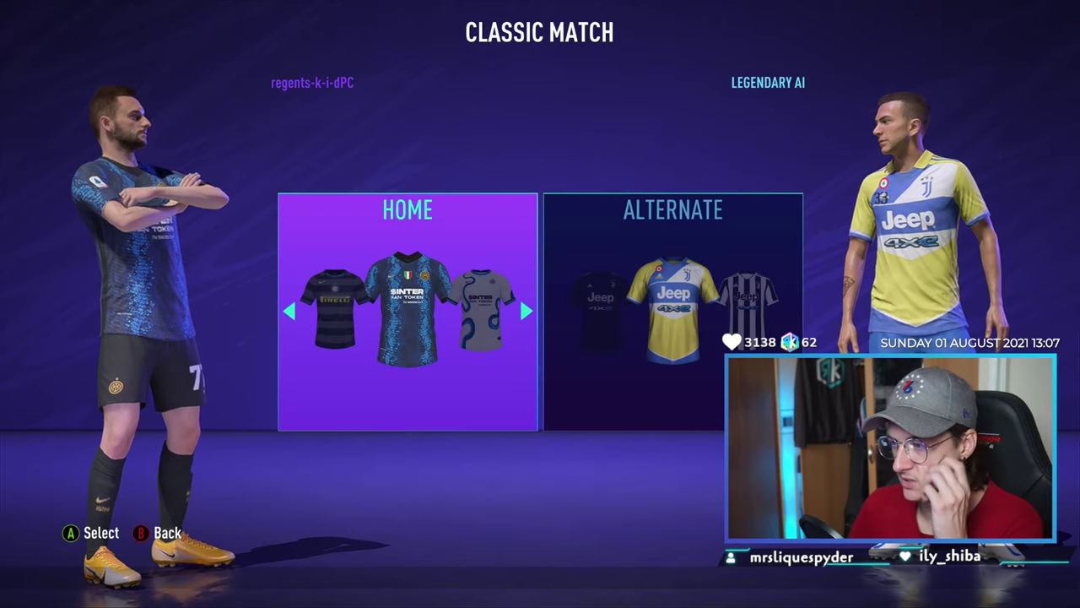
- Choose Inter's white away kit and Juventus's yellow and blue alternate kit for the match
{"action": "key", "text": "Right"}
{"action": "key", "text": "Right"}
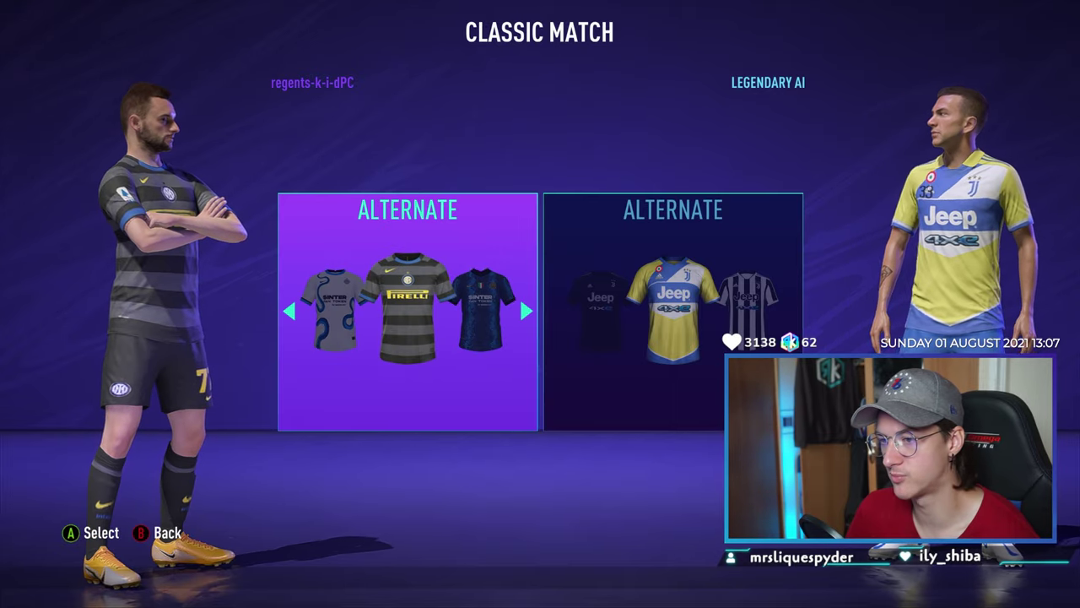
{"action": "key", "text": "Left"}
{"action": "key", "text": "Return"}
{"action": "key", "text": "Right"}
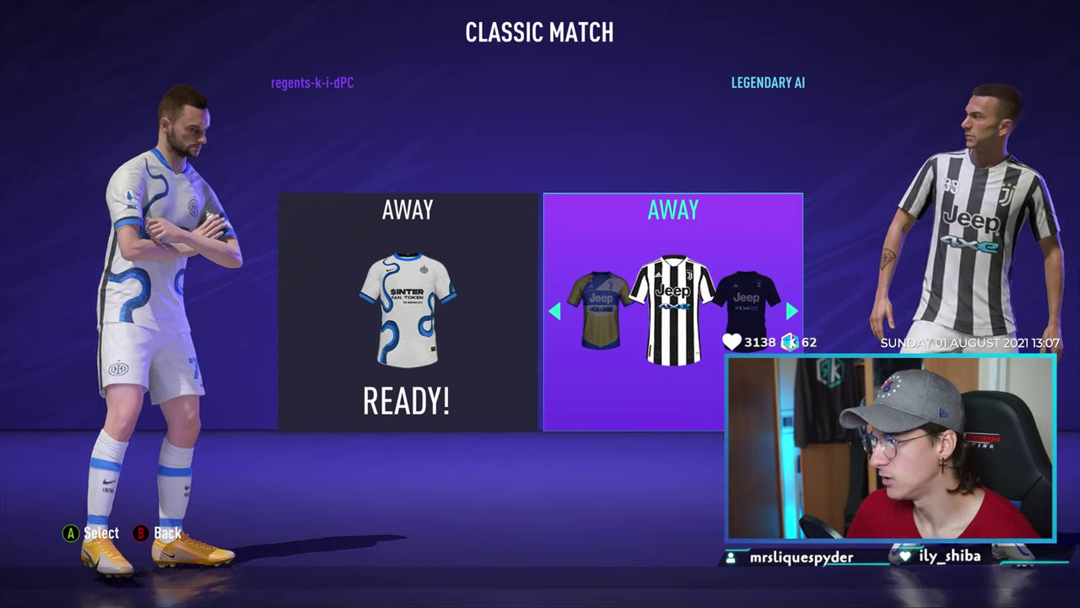
{"action": "key", "text": "Right"}
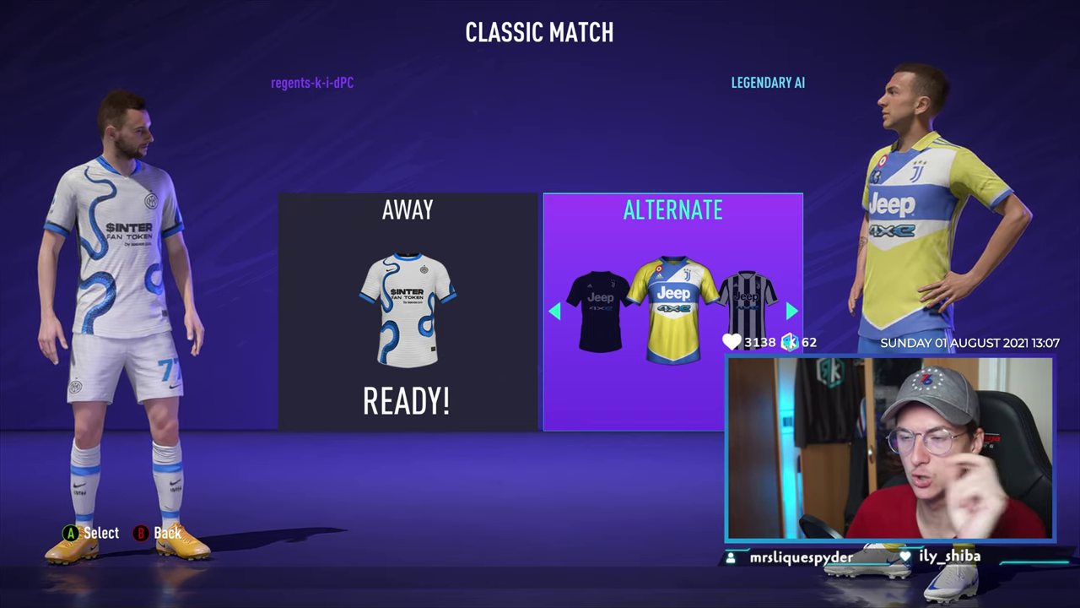
{"action": "key", "text": "Return"}
- In the match's game settings, set the pitch type to Natural Grass
{"action": "key", "text": "Right"}
{"action": "key", "text": "Right"}
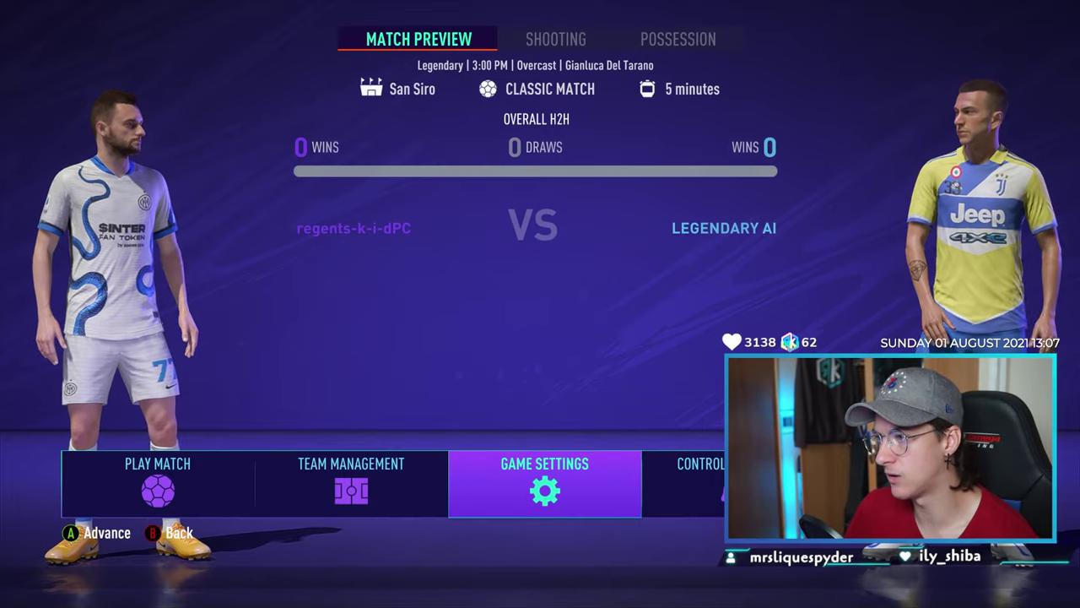
{"action": "key", "text": "Return"}
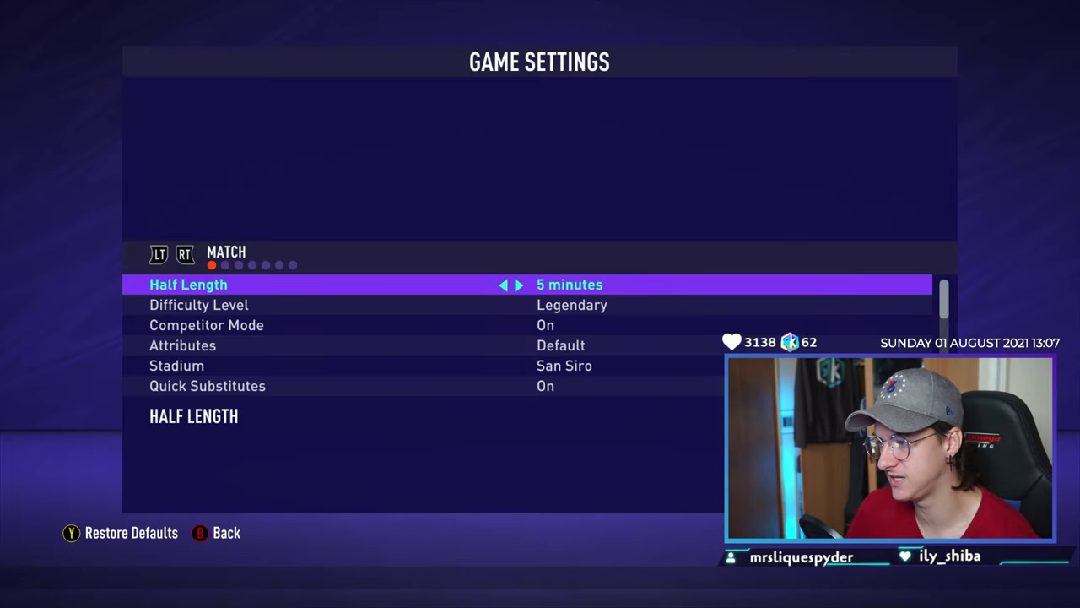
{"action": "key", "text": "Down"}
{"action": "key", "text": "Down"}
{"action": "key", "text": "Down"}
{"action": "key", "text": "Down"}
{"action": "key", "text": "Down"}
{"action": "key", "text": "Down"}
{"action": "key", "text": "Down"}
{"action": "key", "text": "Down"}
{"action": "key", "text": "Down"}
{"action": "key", "text": "Down"}
{"action": "key", "text": "Down"}
{"action": "key", "text": "Down"}
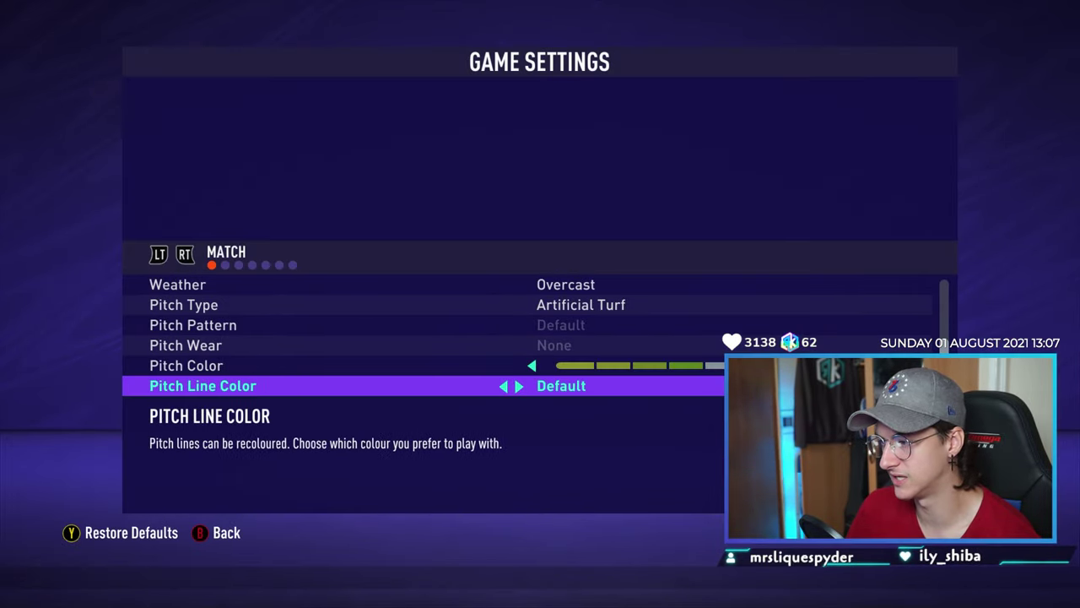
{"action": "key", "text": "Up"}
{"action": "key", "text": "Up"}
{"action": "key", "text": "Up"}
{"action": "key", "text": "Right"}
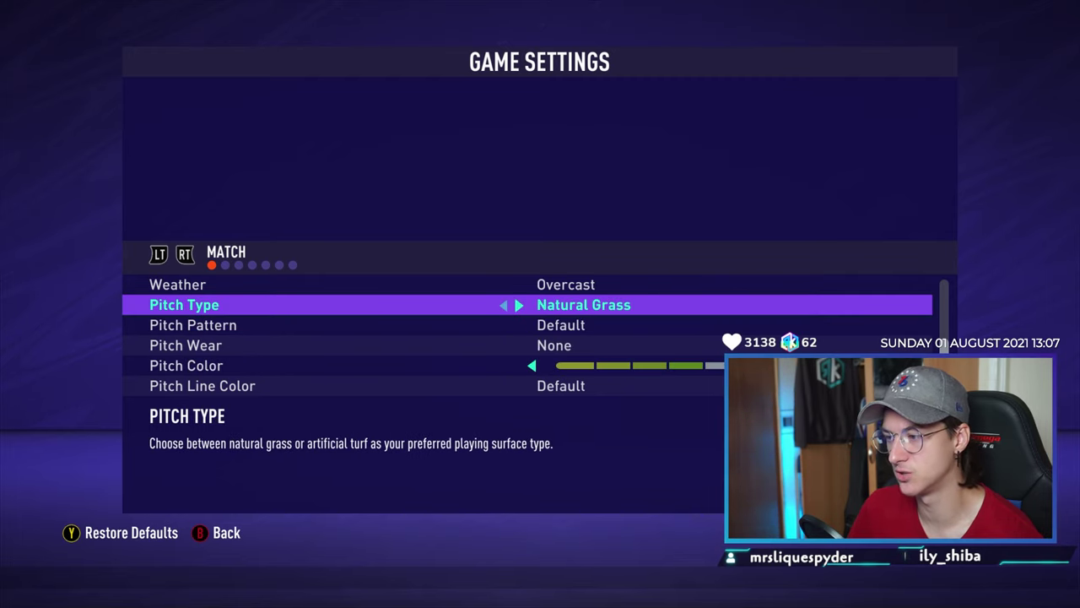
- Set the pitch pattern to Diagonal Right and adjust the pitch colour
{"action": "key", "text": "Down"}
{"action": "key", "text": "Right"}
{"action": "key", "text": "Right"}
{"action": "key", "text": "Right"}
{"action": "key", "text": "Right"}
{"action": "key", "text": "Down"}
{"action": "key", "text": "Left"}
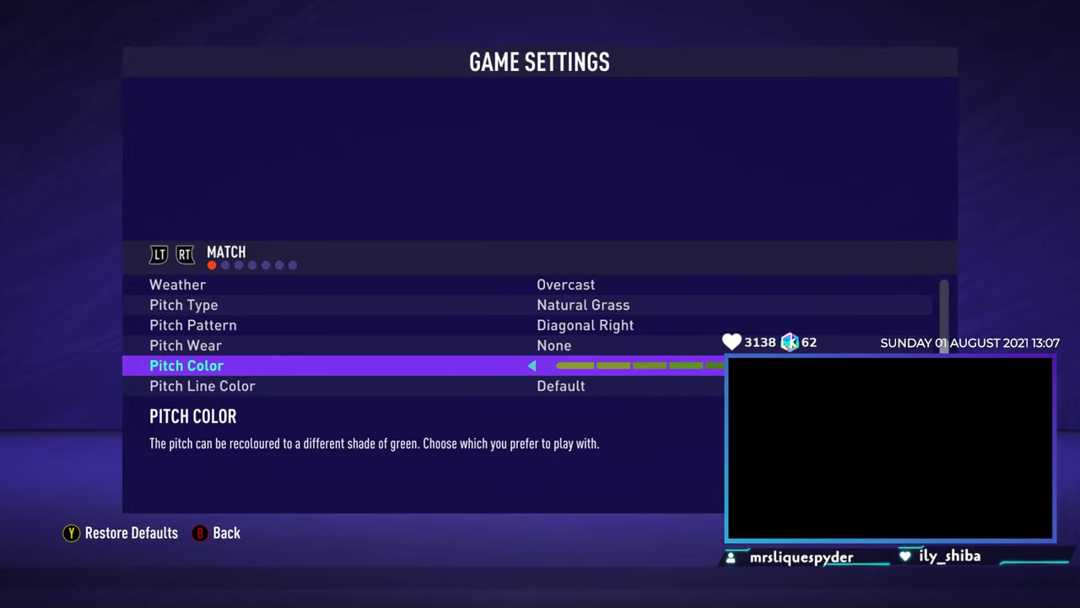
- Go through the remaining match settings, start the Inter against Juventus match and continue to kick-off
{"action": "key", "text": "Down"}
{"action": "key", "text": "Down"}
{"action": "key", "text": "Down"}
{"action": "key", "text": "Down"}
{"action": "key", "text": "Down"}
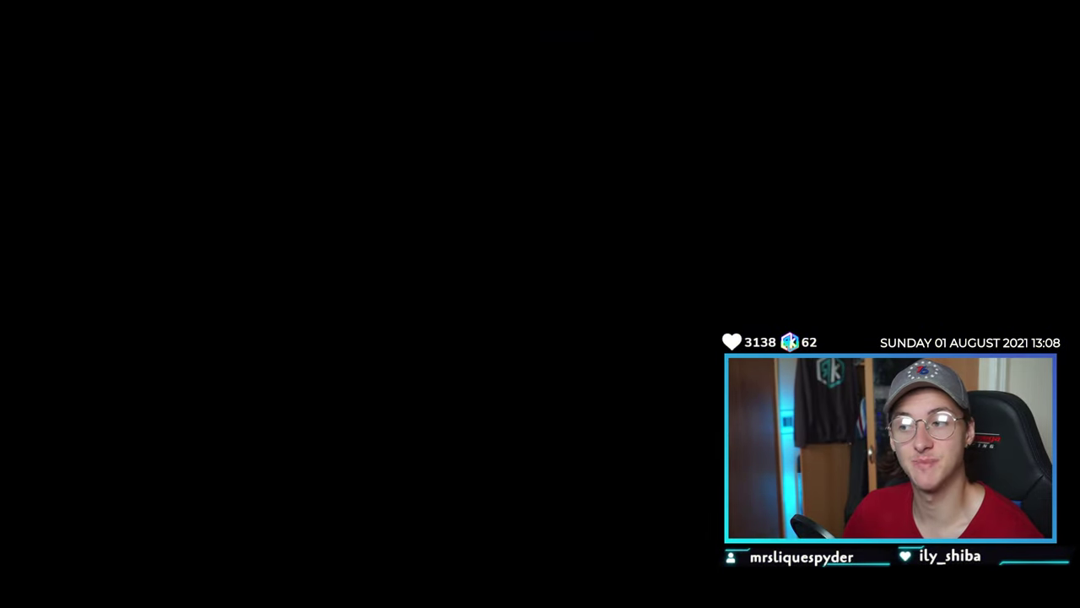
{"action": "key", "text": "Return"}
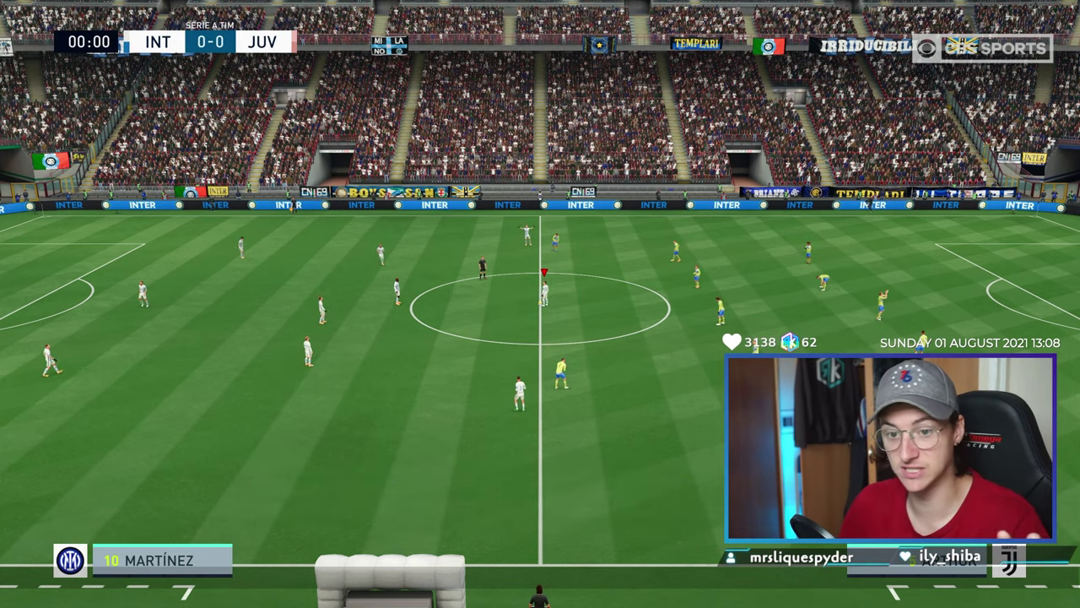
- Pause the match and go through the camera options in the in-game game settings
{"action": "key", "text": "Escape"}
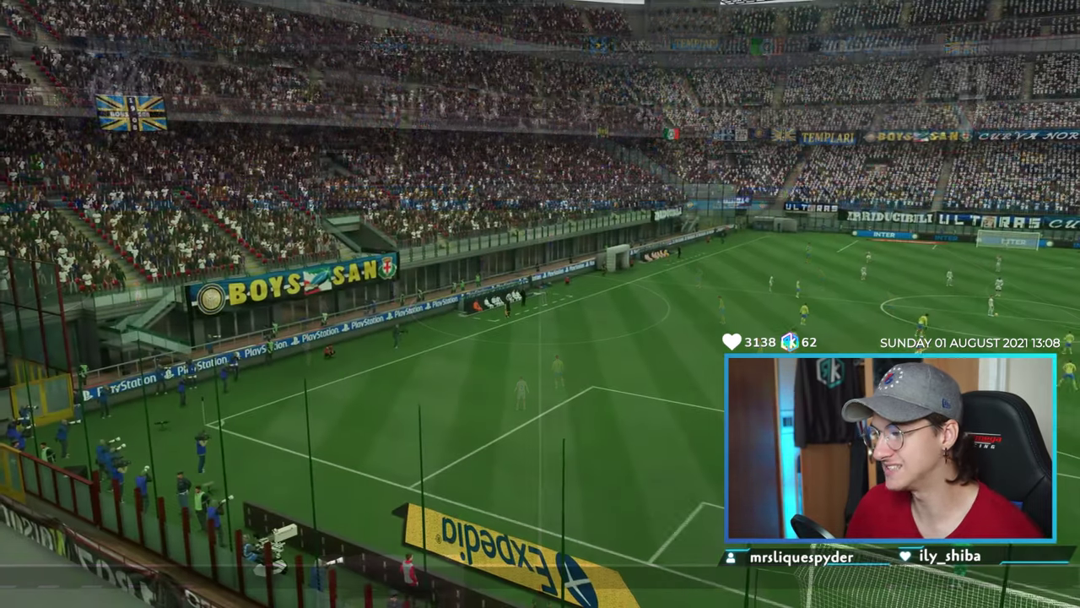
{"action": "key", "text": "Return"}
{"action": "key", "text": "Right"}
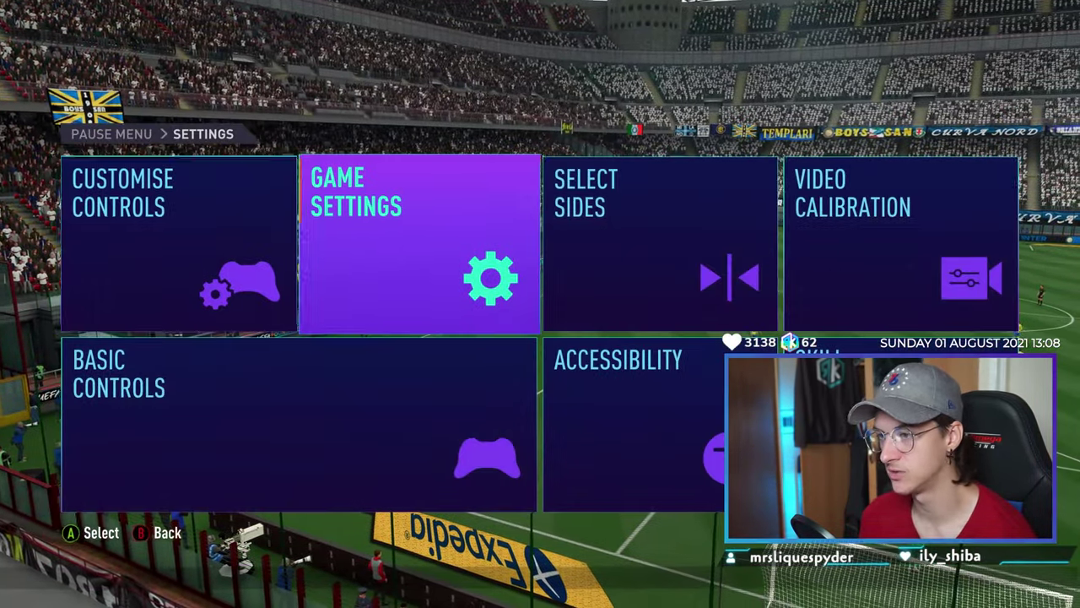
{"action": "key", "text": "Return"}
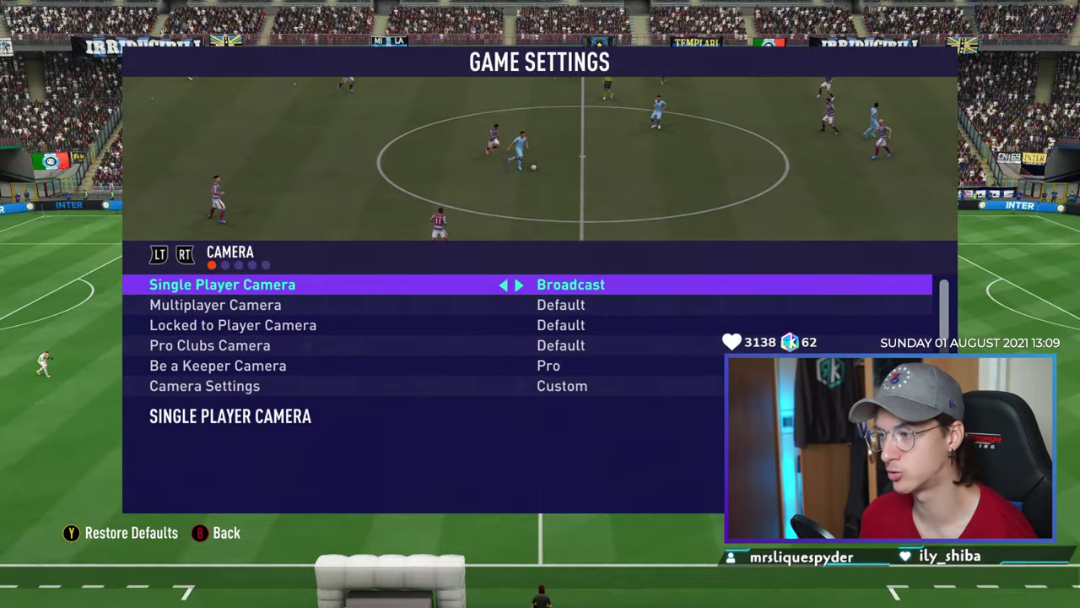
{"action": "key", "text": "Down"}
{"action": "key", "text": "Down"}
{"action": "key", "text": "Down"}
{"action": "key", "text": "Down"}
{"action": "key", "text": "Down"}
{"action": "key", "text": "Down"}
{"action": "key", "text": "Down"}
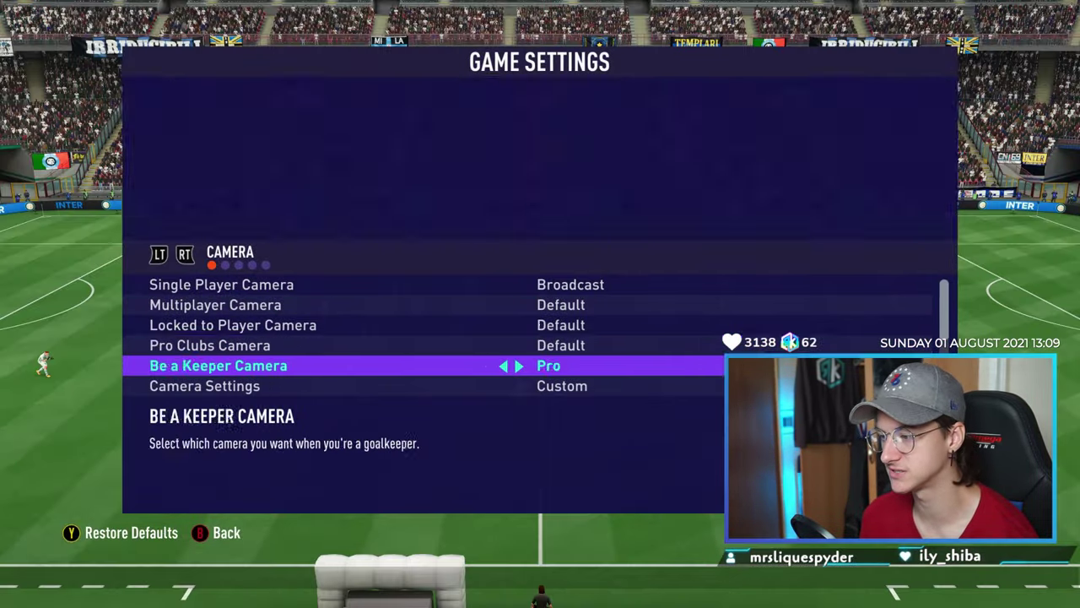
- Try a camera height of 20 for the match, and set it to 15 instead
{"action": "key", "text": "Up"}
{"action": "key", "text": "Right"}
{"action": "key", "text": "Right"}
{"action": "key", "text": "Right"}
{"action": "key", "text": "Right"}
{"action": "key", "text": "Right"}
{"action": "key", "text": "Right"}
{"action": "key", "text": "Right"}
{"action": "key", "text": "Right"}
{"action": "key", "text": "Right"}
{"action": "key", "text": "Right"}
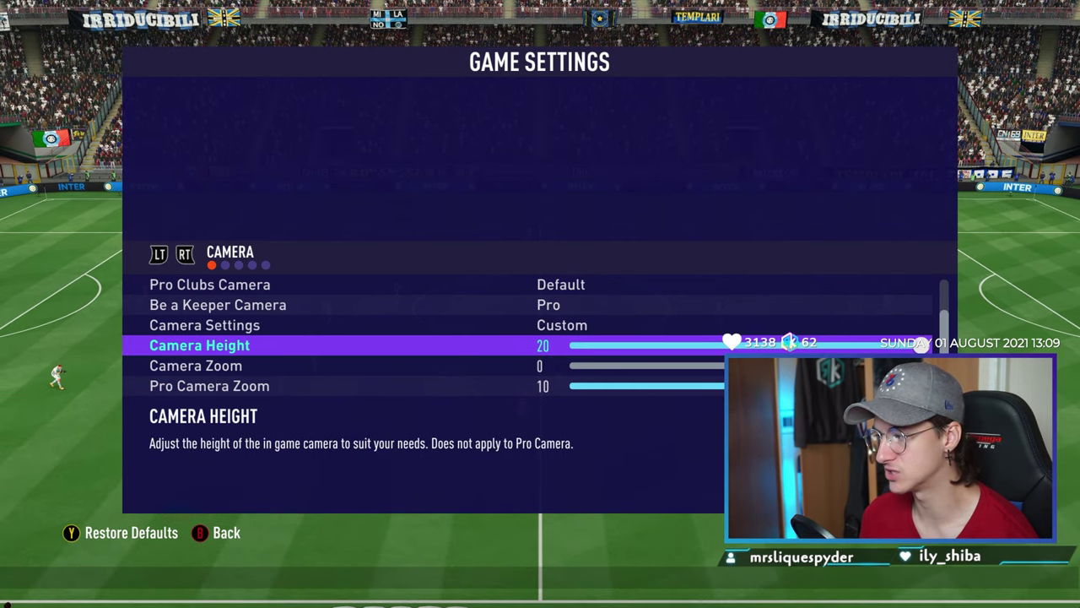
{"action": "key", "text": "Left"}
{"action": "key", "text": "Left"}
{"action": "key", "text": "Left"}
{"action": "key", "text": "Left"}
{"action": "key", "text": "Left"}
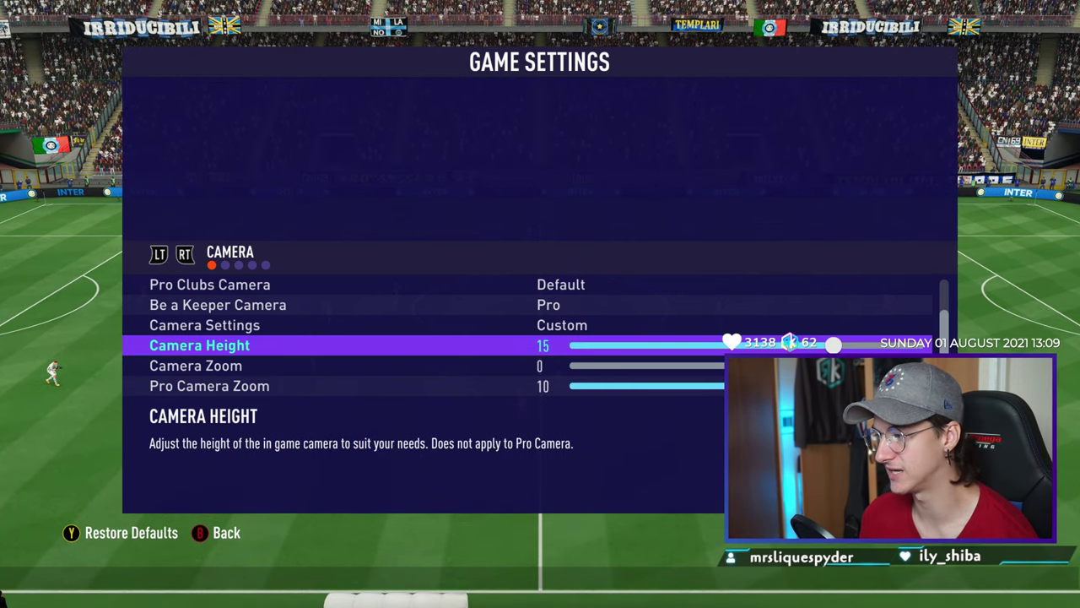
- Lower the match's camera height to 0
{"action": "key", "text": "Left"}
{"action": "key", "text": "Left"}
{"action": "key", "text": "Left"}
{"action": "key", "text": "Left"}
{"action": "key", "text": "Left"}
{"action": "key", "text": "Left"}
{"action": "key", "text": "Left"}
{"action": "key", "text": "Left"}
{"action": "key", "text": "Left"}
{"action": "key", "text": "Left"}
{"action": "key", "text": "Left"}
{"action": "key", "text": "Left"}
{"action": "key", "text": "Left"}
{"action": "key", "text": "Left"}
{"action": "key", "text": "Left"}
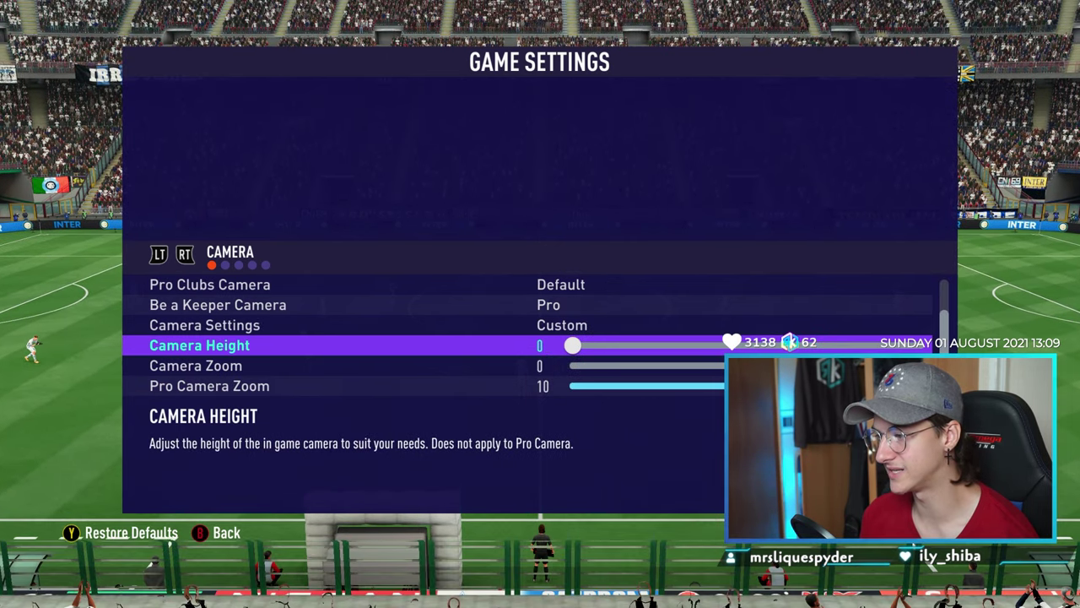
- Set the camera zoom to 20 and leave the in-game game settings
{"action": "key", "text": "Down"}
{"action": "key", "text": "Right"}
{"action": "key", "text": "Right"}
{"action": "key", "text": "Right"}
{"action": "key", "text": "Right"}
{"action": "key", "text": "Right"}
{"action": "key", "text": "Right"}
{"action": "key", "text": "Right"}
{"action": "key", "text": "Right"}
{"action": "key", "text": "Right"}
{"action": "key", "text": "Right"}
{"action": "key", "text": "Right"}
{"action": "key", "text": "Right"}
{"action": "key", "text": "Right"}
{"action": "key", "text": "Right"}
{"action": "key", "text": "Right"}
{"action": "key", "text": "Right"}
{"action": "key", "text": "Right"}
{"action": "key", "text": "Right"}
{"action": "key", "text": "Right"}
{"action": "key", "text": "Right"}
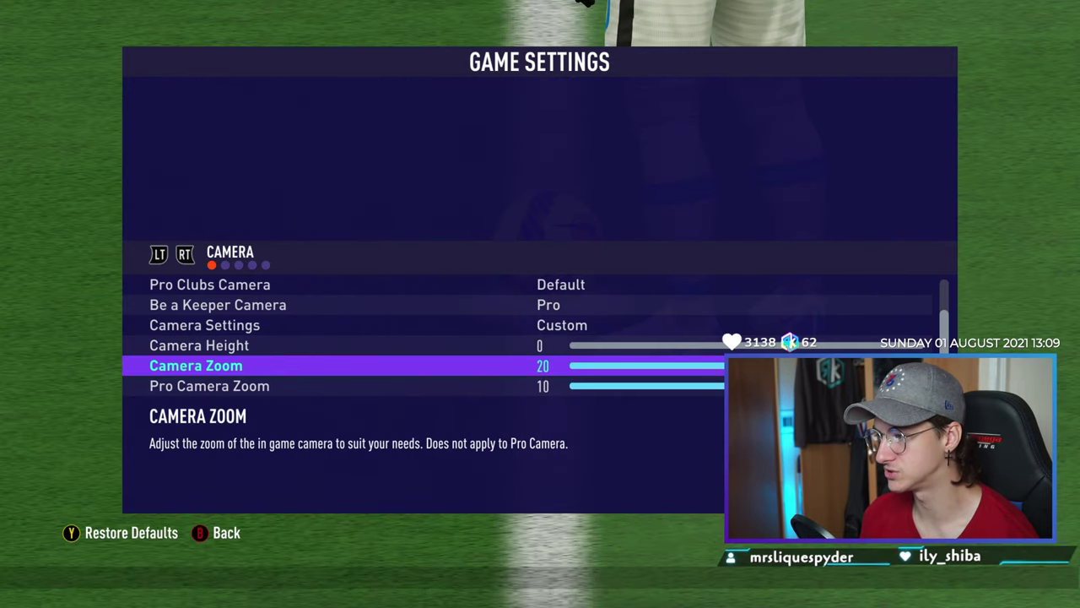
{"action": "key", "text": "Left"}
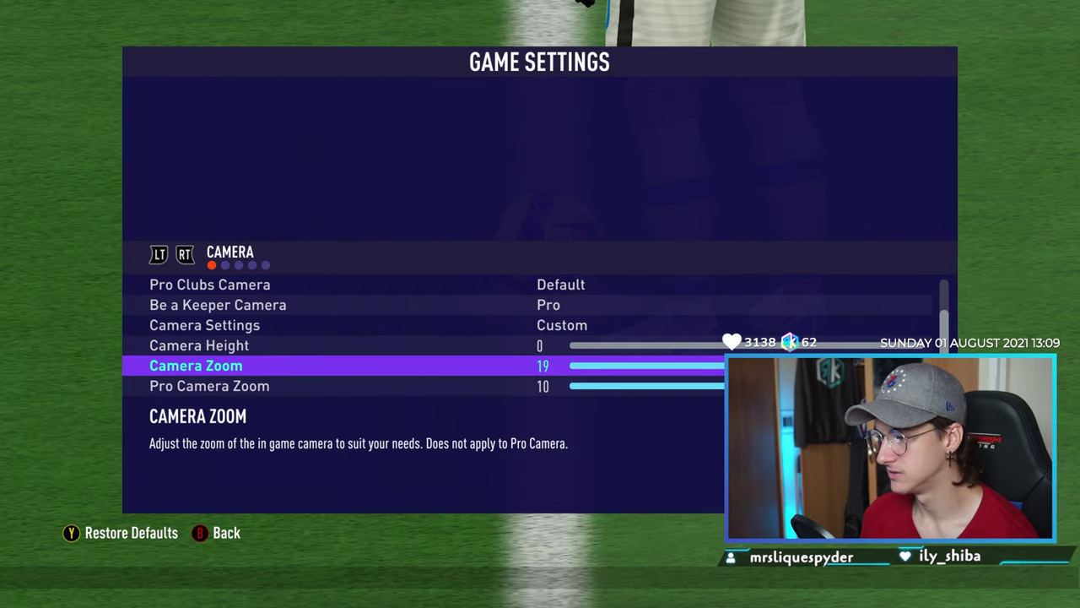
{"action": "key", "text": "Right"}
{"action": "key", "text": "Escape"}
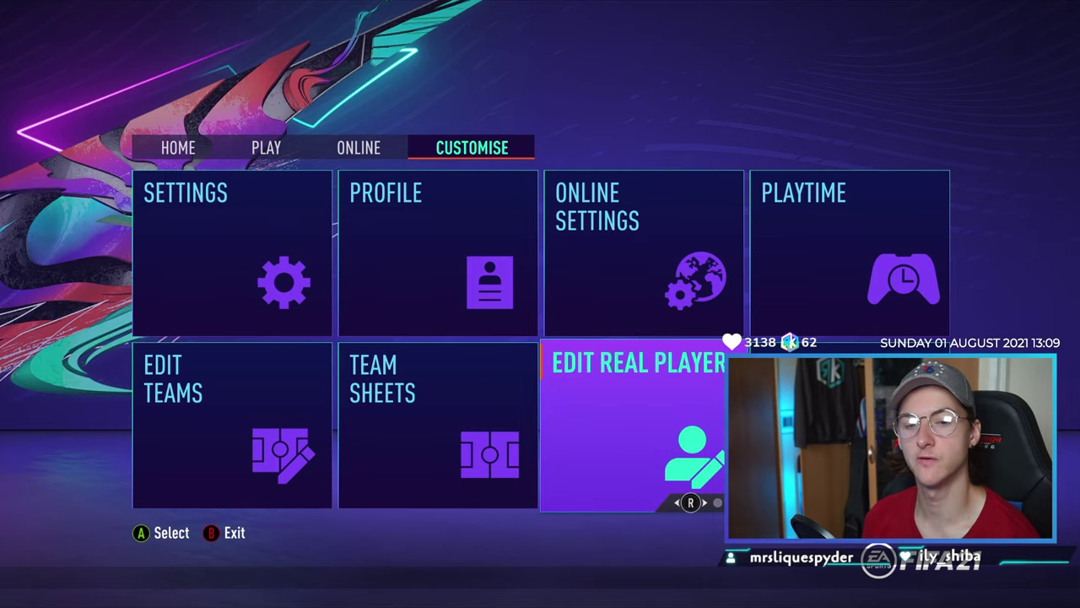
- Open the real player editor and examine the unmodded faces of Aubameyang and Lacazette in Arsenal's squad
{"action": "key", "text": "Return"}
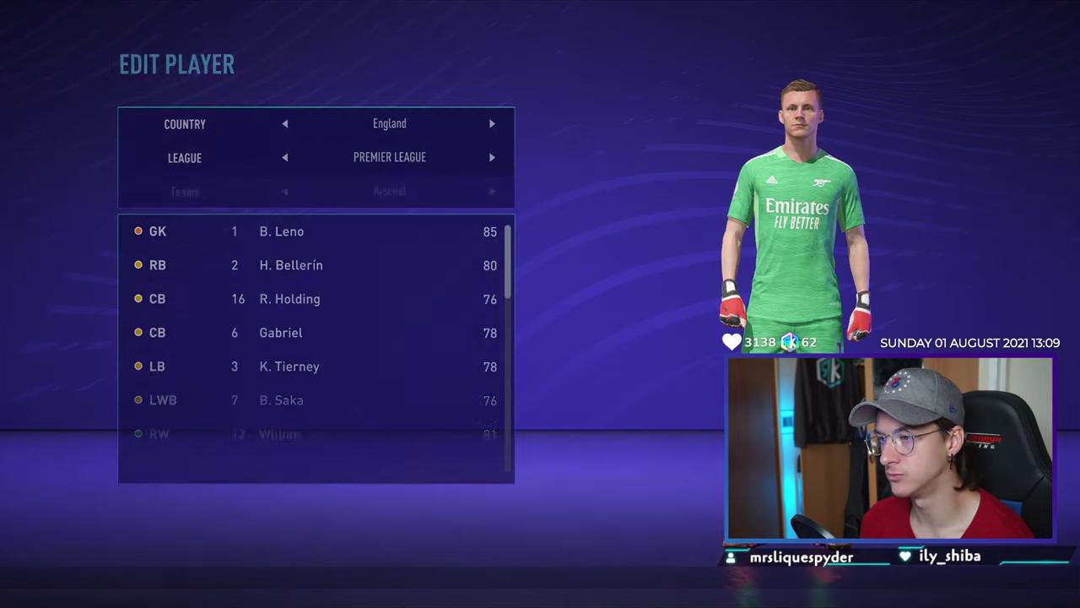
{"action": "key", "text": "Down"}
{"action": "key", "text": "Down"}
{"action": "key", "text": "Down"}
{"action": "key", "text": "Down"}
{"action": "key", "text": "Down"}
{"action": "key", "text": "Down"}
{"action": "key", "text": "Down"}
{"action": "key", "text": "Down"}
{"action": "key", "text": "Down"}
{"action": "key", "text": "Down"}
{"action": "key", "text": "Down"}
{"action": "key", "text": "Down"}
{"action": "key", "text": "Down"}
{"action": "key", "text": "Down"}
{"action": "key", "text": "Down"}
{"action": "key", "text": "Down"}
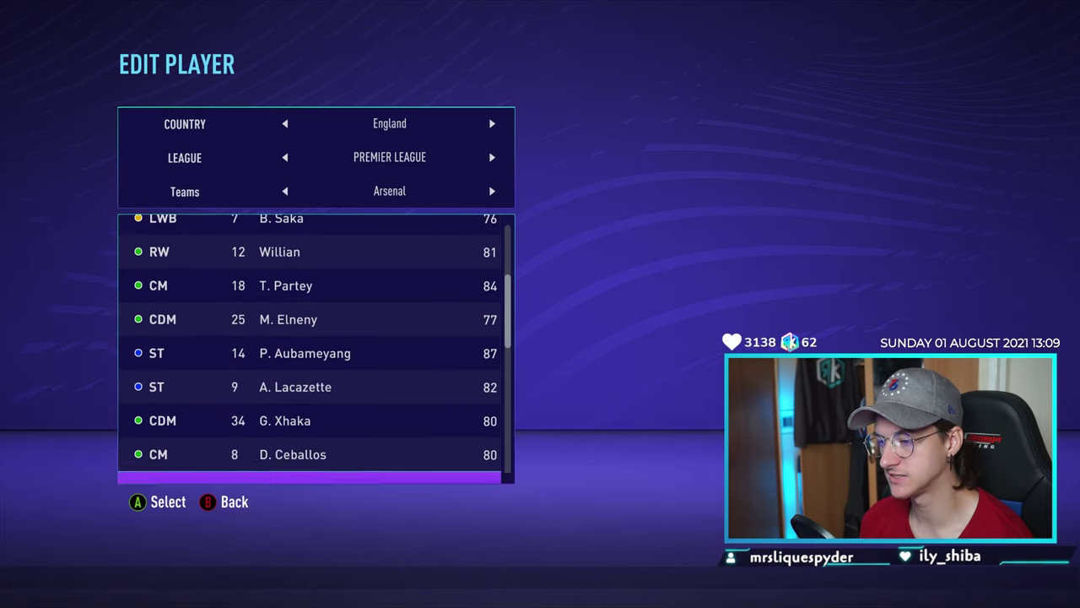
{"action": "key", "text": "Up"}
{"action": "key", "text": "Up"}
{"action": "key", "text": "Up"}
{"action": "key", "text": "Up"}
{"action": "key", "text": "Down"}
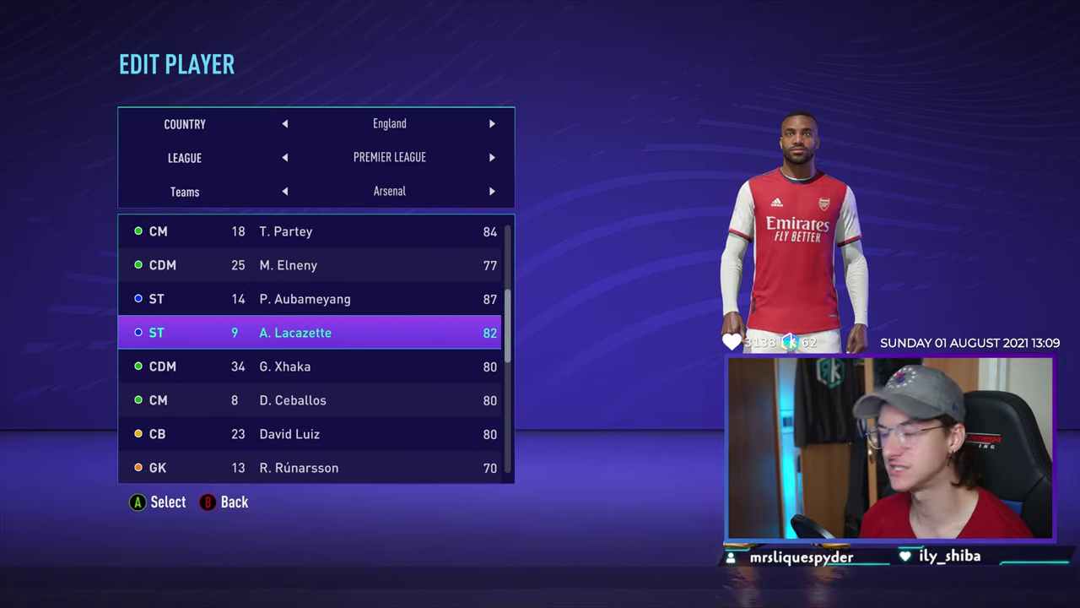
{"action": "key", "text": "Up"}
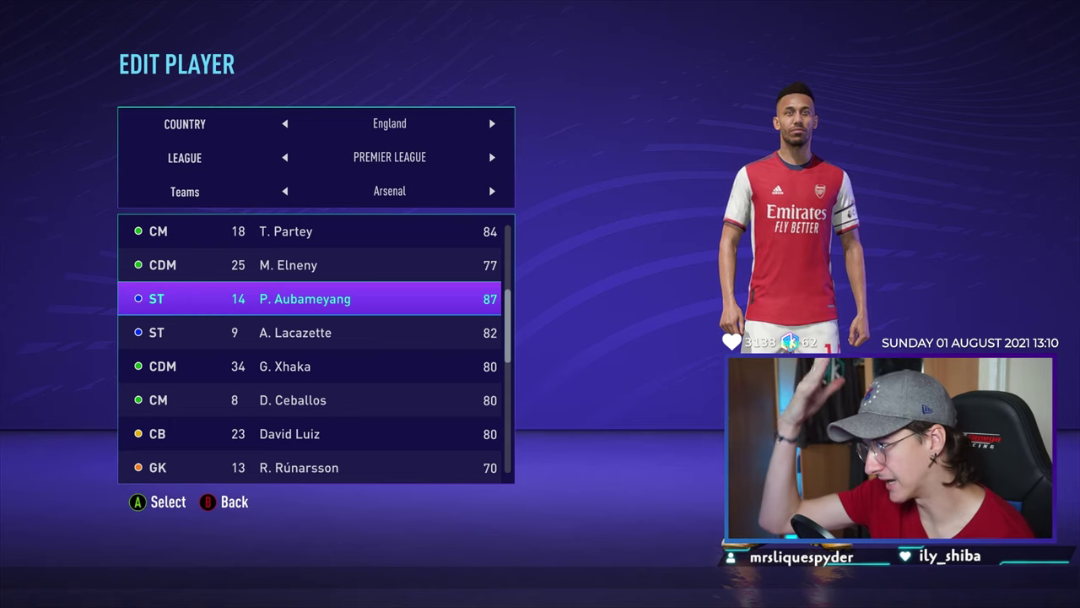
{"action": "key", "text": "Down"}
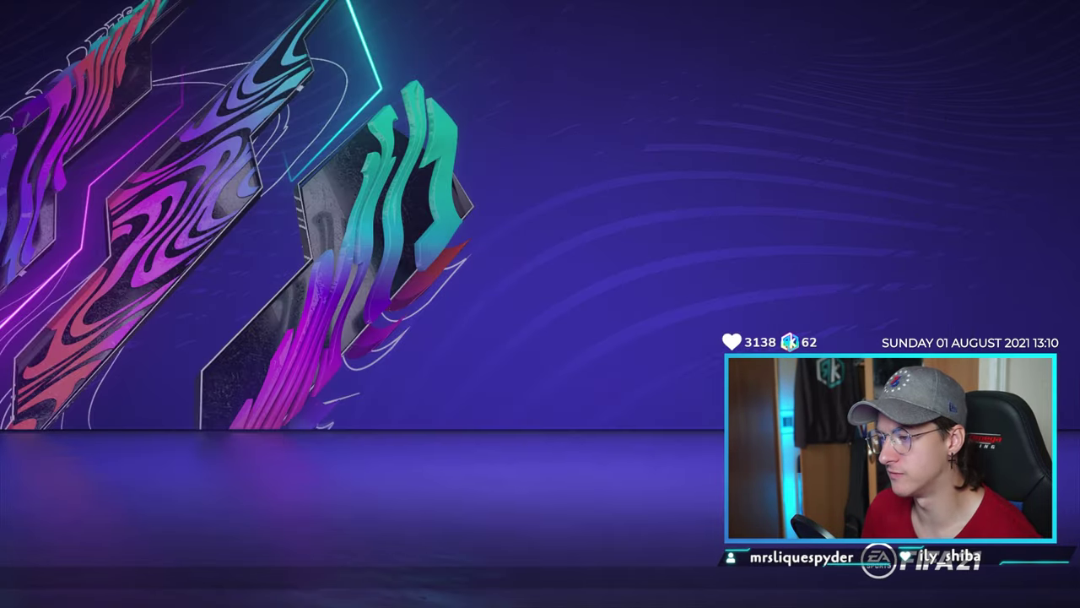
- Leave the game for FIFA Mod Manager, collapse the other mod groups and expand FIFER's FIFA 21 Realism Mod to show its optional faces
{"action": "key", "text": "Escape"}
{"action": "key", "text": "Return"}
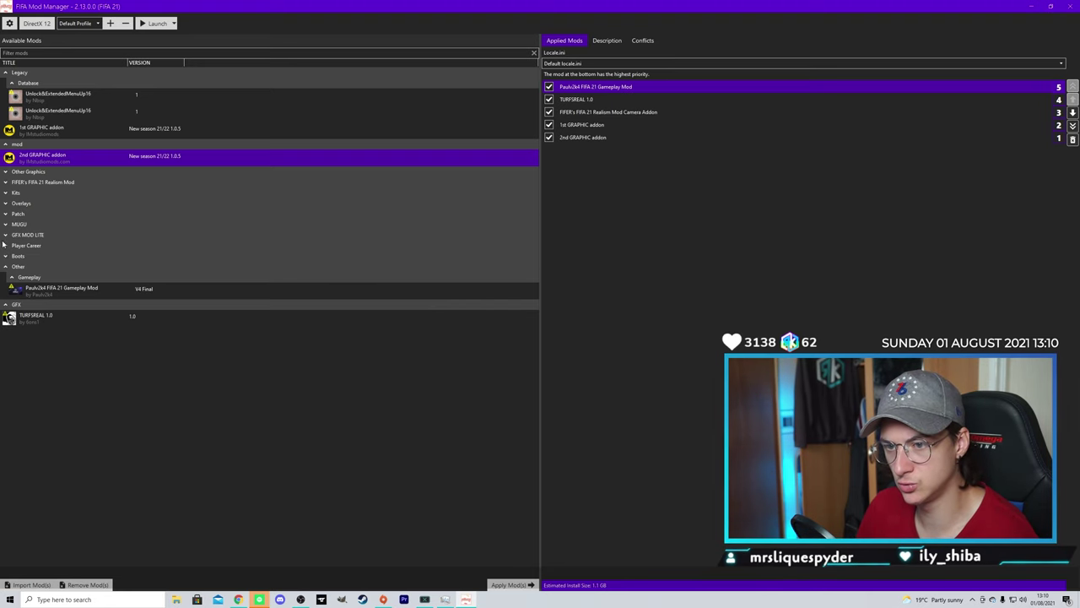
{"action": "left_click", "coordinate": [5, 193]}
{"action": "left_click", "coordinate": [5, 193]}
{"action": "double_click", "coordinate": [6, 224]}
{"action": "left_click", "coordinate": [6, 224]}
{"action": "left_click", "coordinate": [7, 225]}
{"action": "double_click", "coordinate": [6, 235]}
{"action": "left_click", "coordinate": [6, 245]}
{"action": "left_click", "coordinate": [6, 246]}
{"action": "left_click", "coordinate": [5, 183]}
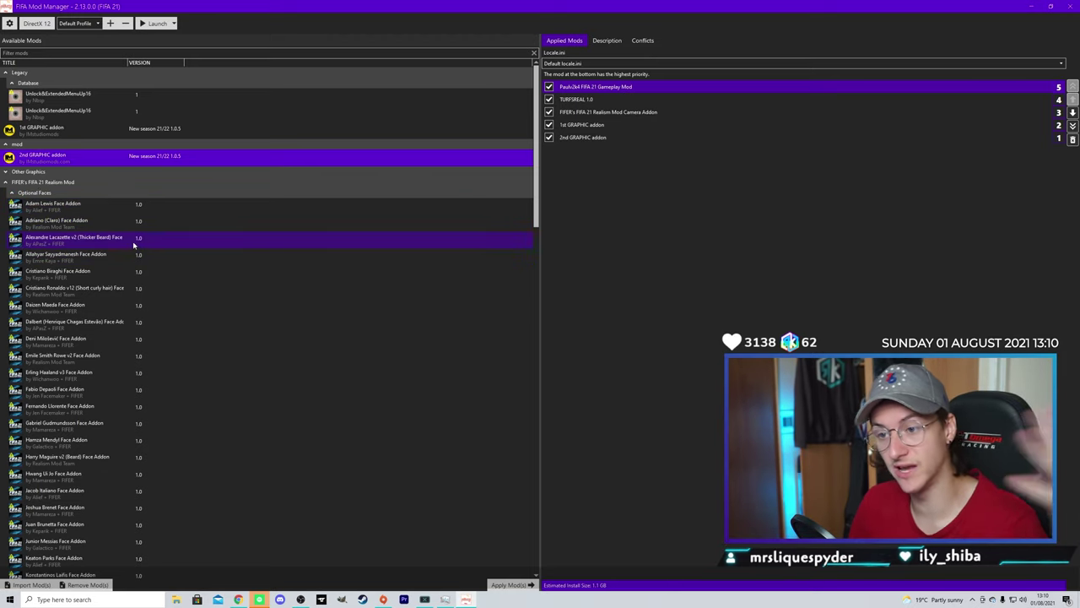
- Apply the Alexandre Lacazette v2 (Thicker Beard) and Cristiano Ronaldo v12 (Short curly hair) face addons, ordered above the 1st GRAPHIC addon
{"action": "left_click", "coordinate": [65, 241]}
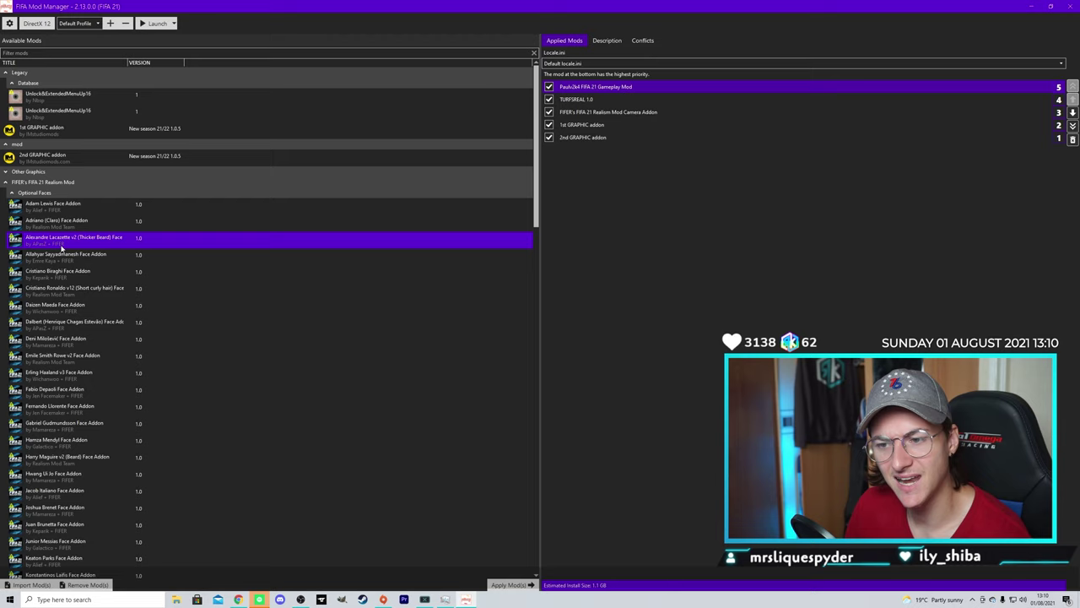
{"action": "left_click", "coordinate": [504, 584]}
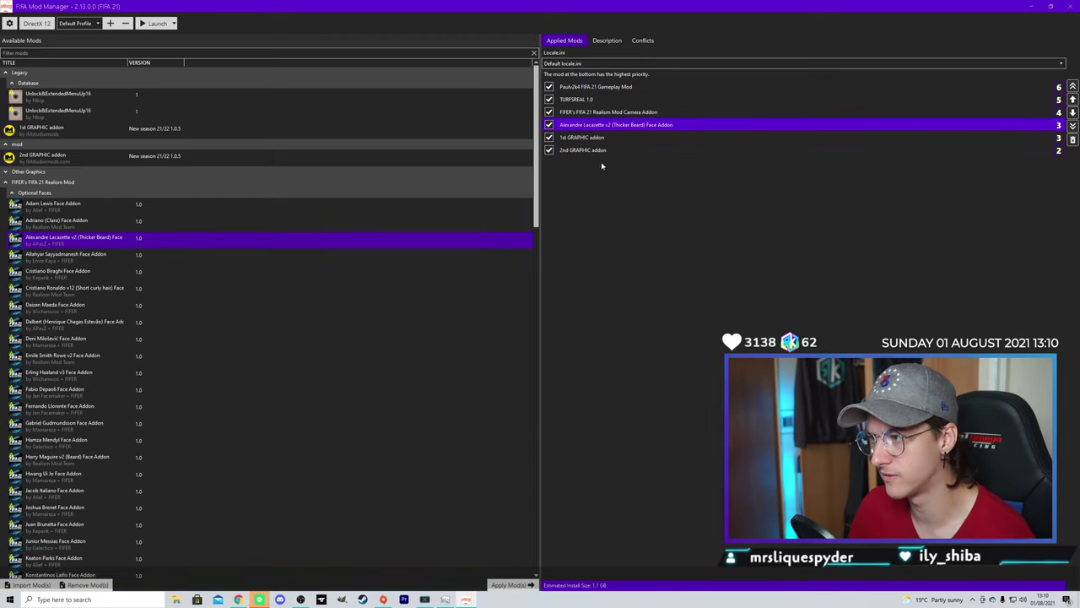
{"action": "left_click", "coordinate": [81, 291]}
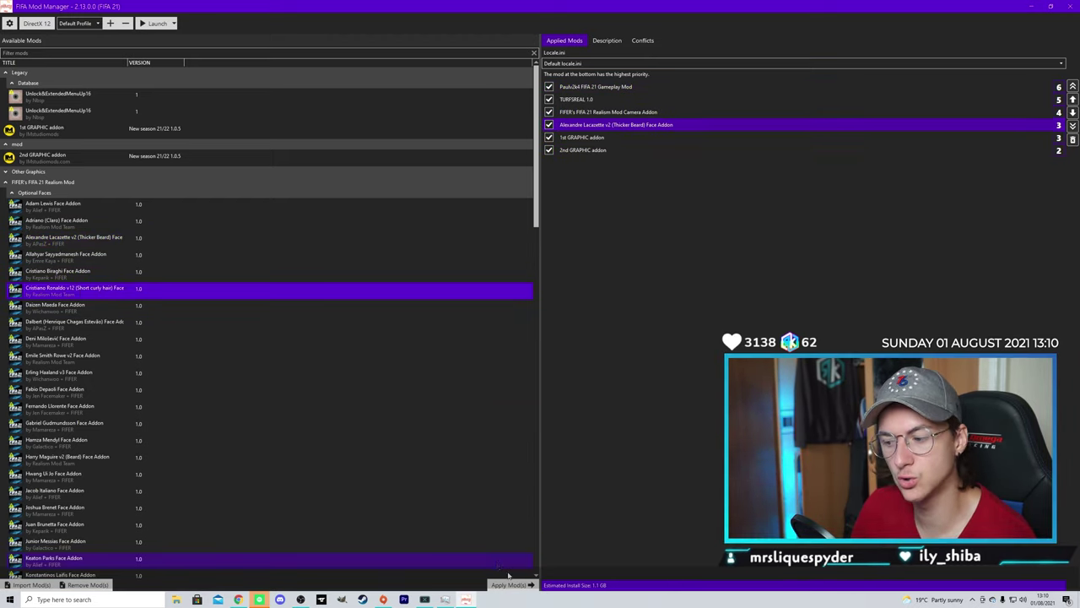
{"action": "left_click", "coordinate": [509, 583]}
{"action": "left_click_drag", "start_coordinate": [601, 140], "coordinate": [599, 137]}
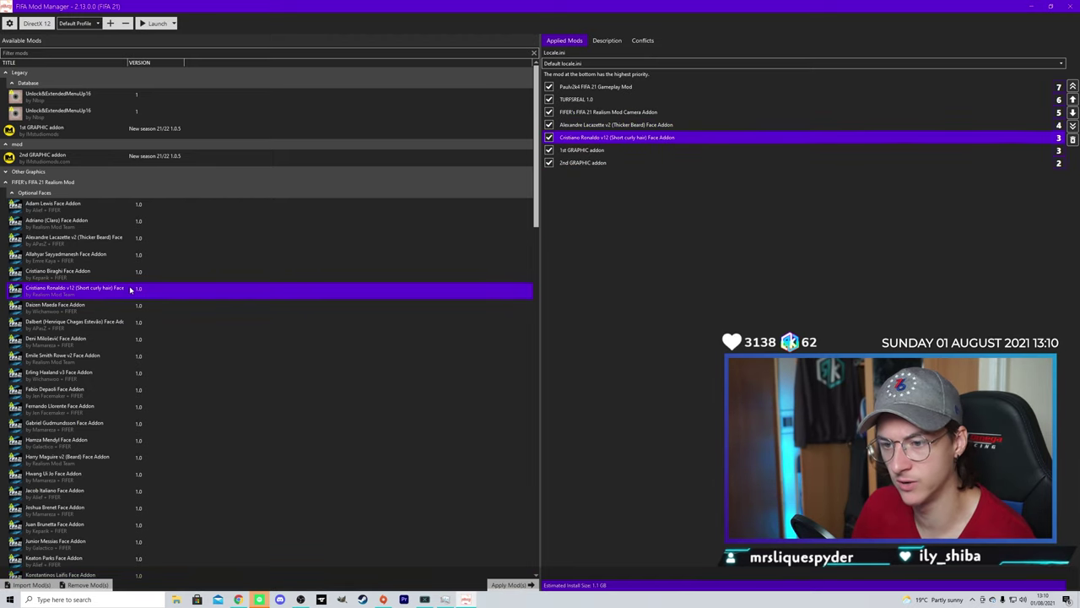
- Apply the Emile Smith Rowe v2 face addon and order it directly above the 1st GRAPHIC addon
{"action": "scroll", "coordinate": [82, 336], "scroll_direction": "down", "scroll_amount": 1}
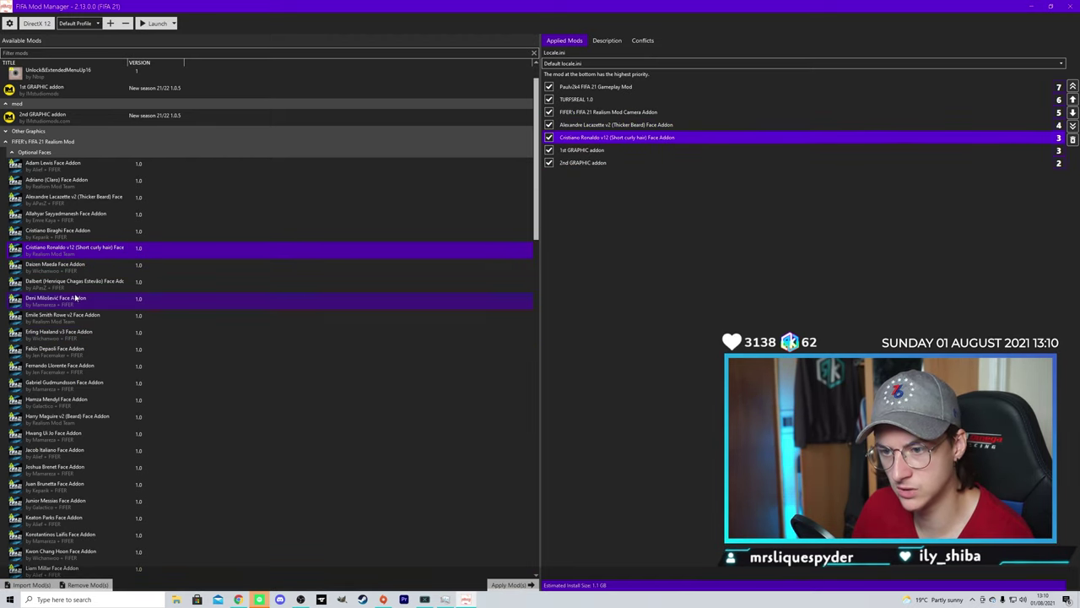
{"action": "left_click", "coordinate": [85, 319]}
{"action": "left_click", "coordinate": [510, 584]}
{"action": "left_click_drag", "start_coordinate": [599, 175], "coordinate": [599, 149]}
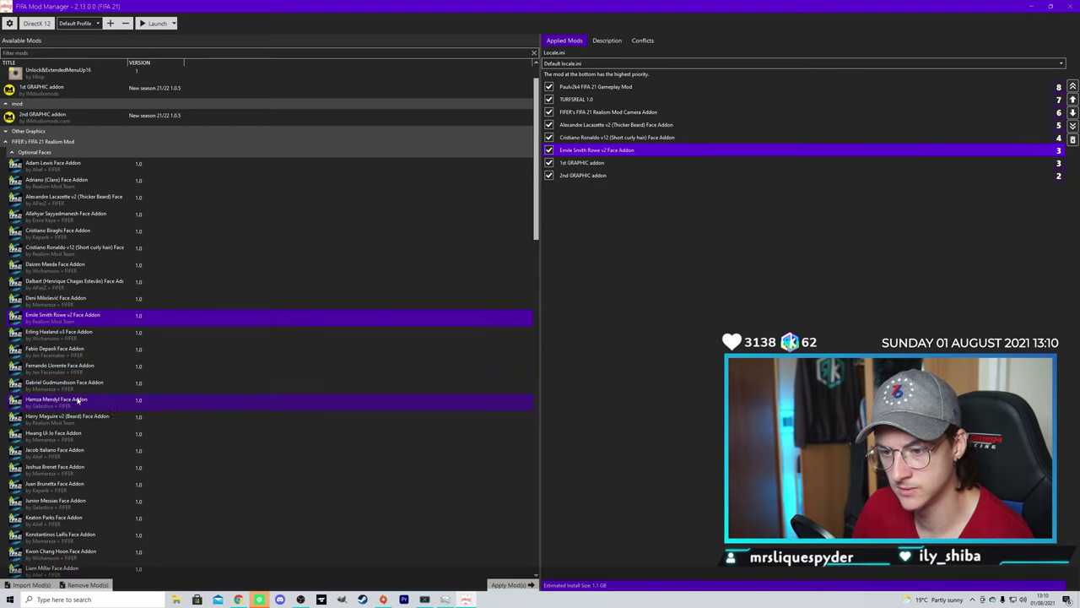
- Apply the Pierre-Emerick Aubameyang v3 (Dreads) face addon and order it directly below the Cristiano Ronaldo addon
{"action": "scroll", "coordinate": [77, 403], "scroll_direction": "down", "scroll_amount": 6}
{"action": "left_click", "coordinate": [229, 497]}
{"action": "left_click", "coordinate": [508, 584]}
{"action": "left_click_drag", "start_coordinate": [599, 187], "coordinate": [595, 149]}
- Apply the Paul Pogba v2 (BLM hair) face addon and order it directly above the Aubameyang addon
{"action": "scroll", "coordinate": [97, 446], "scroll_direction": "down", "scroll_amount": 3}
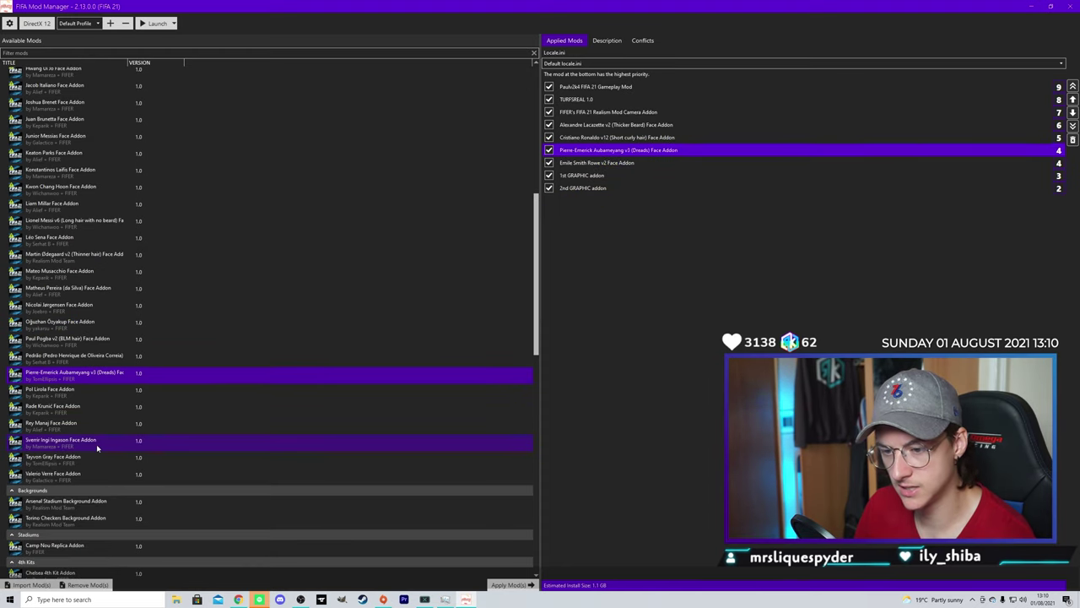
{"action": "left_click", "coordinate": [85, 340]}
{"action": "left_click", "coordinate": [508, 584]}
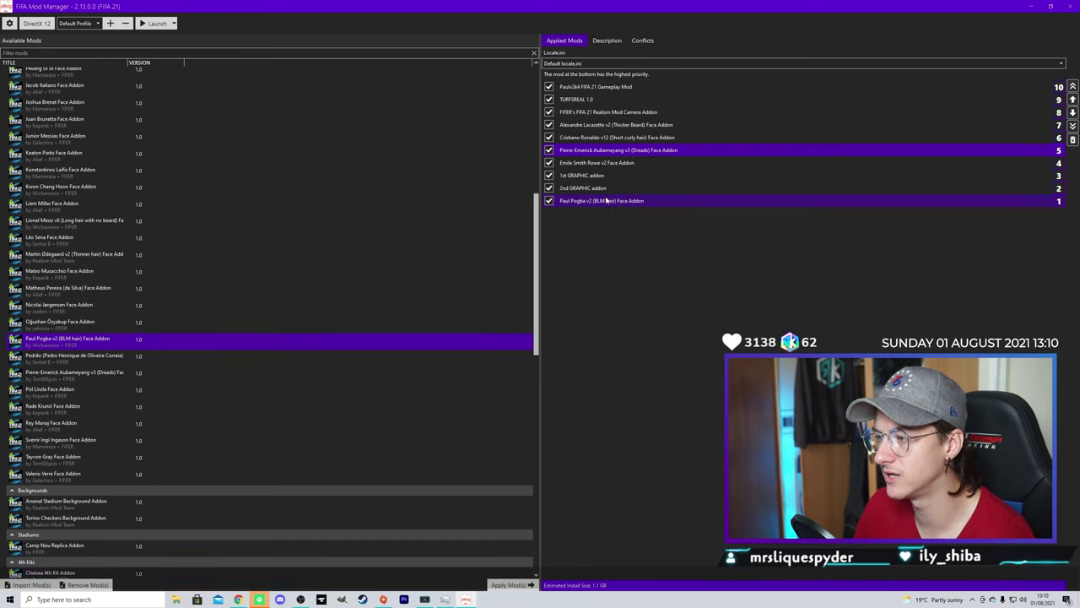
{"action": "left_click_drag", "start_coordinate": [606, 200], "coordinate": [599, 150]}
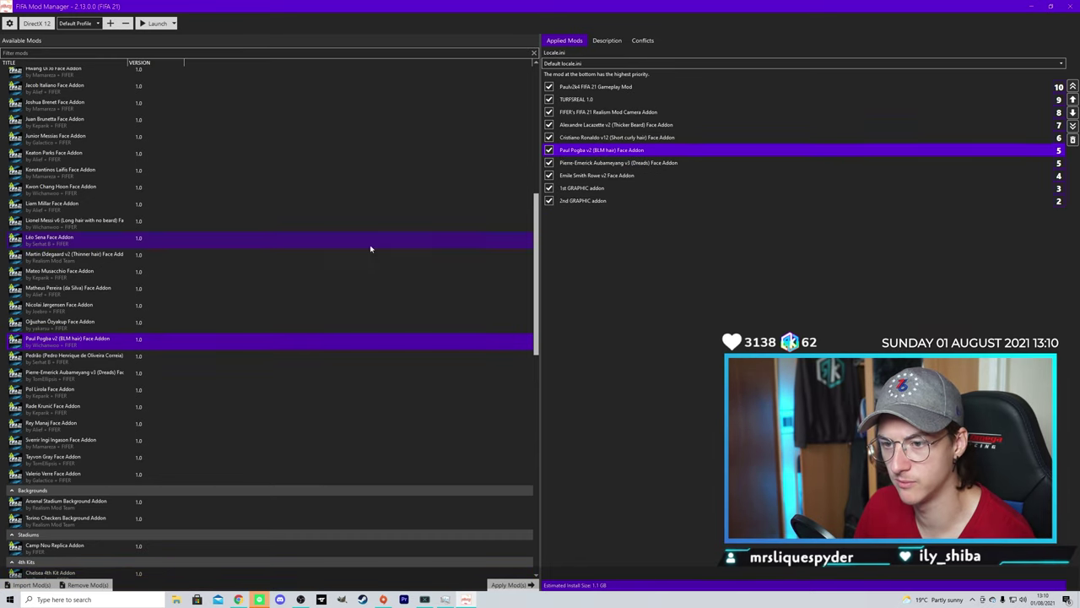
- Apply the Martin Ødegaard v2 (Thinner hair) face addon and order it directly above the Emile Smith Rowe addon
{"action": "left_click", "coordinate": [183, 259]}
{"action": "left_click", "coordinate": [507, 584]}
{"action": "left_click_drag", "start_coordinate": [607, 212], "coordinate": [608, 175]}
- Check the two GRAPHIC addons at the end of the applied mods and launch FIFA 21 with the mods
{"action": "left_click", "coordinate": [594, 201]}
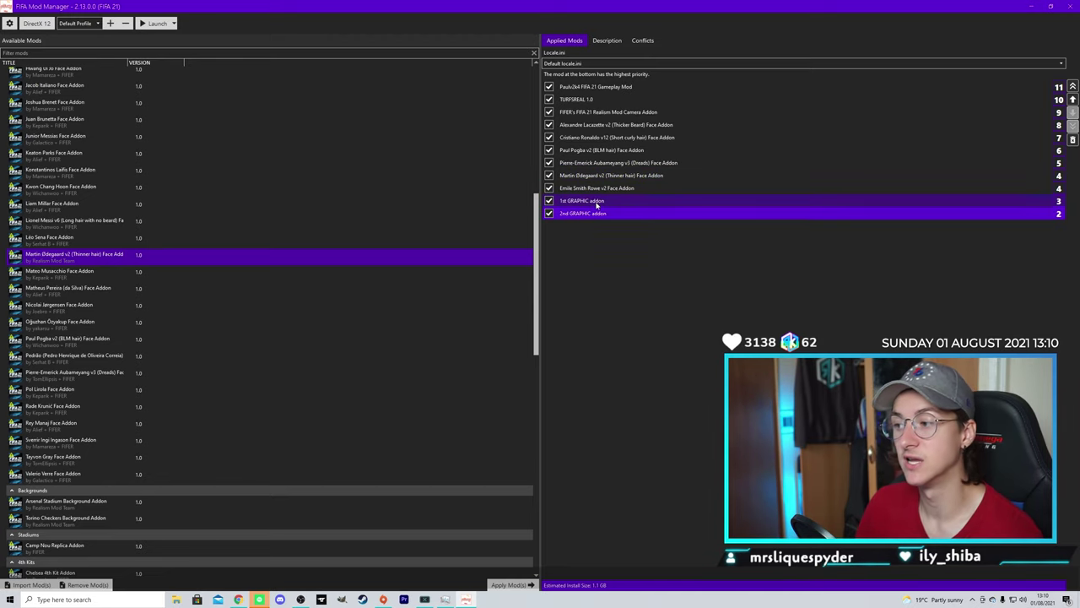
{"action": "left_click", "coordinate": [602, 214]}
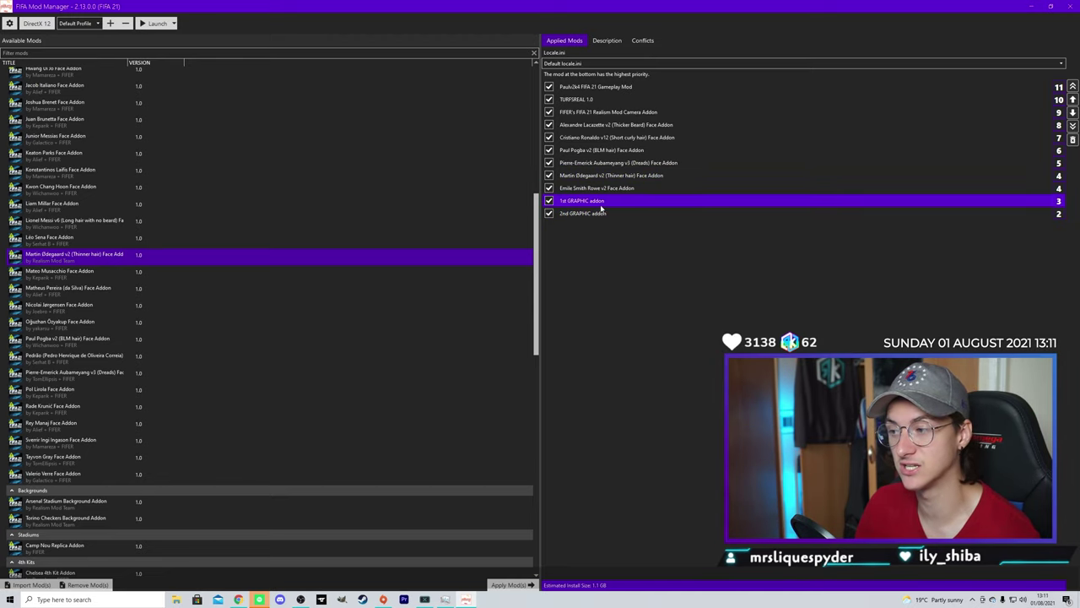
{"action": "left_click", "coordinate": [155, 24]}
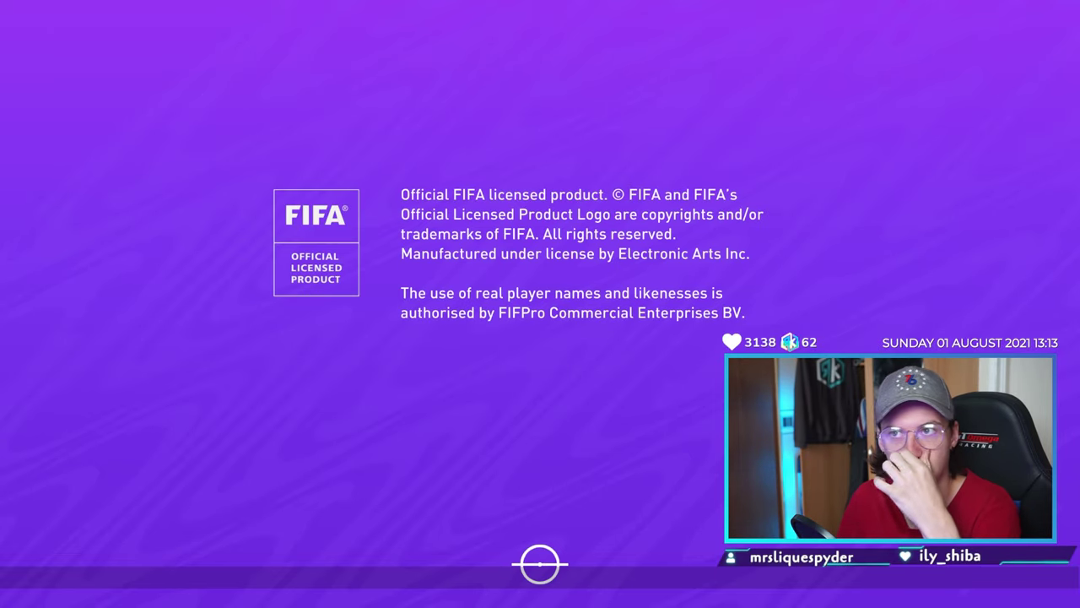
- Continue past the game's start-up screens and open the real player editor among the customisation options
{"action": "key", "text": "Return"}
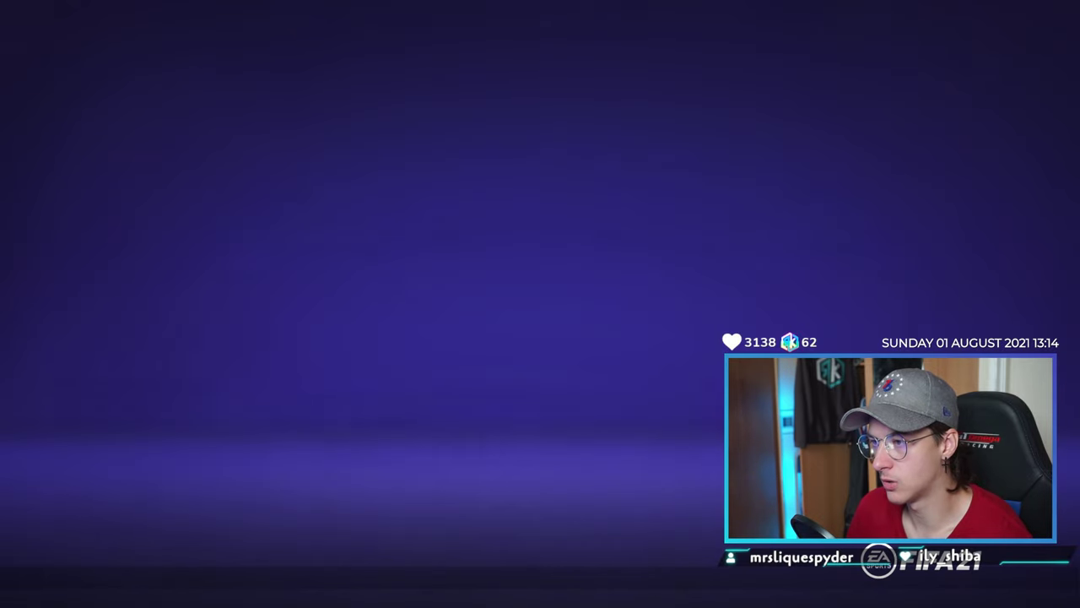
{"action": "key", "text": "Page_Up"}
{"action": "key", "text": "Down"}
{"action": "key", "text": "Right"}
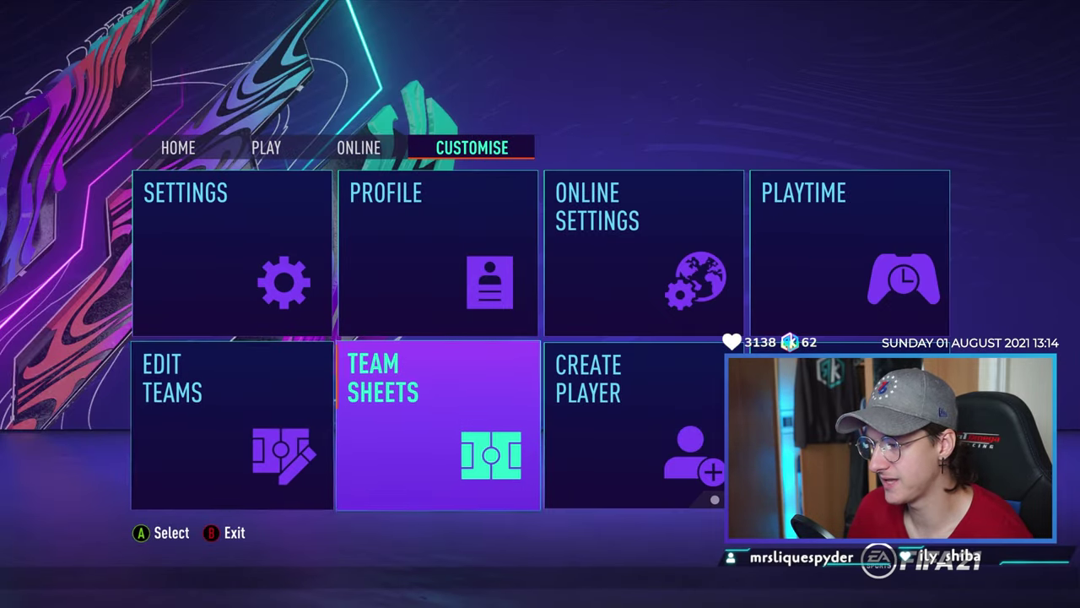
{"action": "key", "text": "Right"}
{"action": "key", "text": "Return"}
{"action": "key", "text": "Return"}
- Find Aubameyang and Lacazette in Arsenal's squad and inspect their modded faces
{"action": "key", "text": "Down"}
{"action": "key", "text": "Down"}
{"action": "key", "text": "Down"}
{"action": "key", "text": "Down"}
{"action": "key", "text": "Down"}
{"action": "key", "text": "Down"}
{"action": "key", "text": "Down"}
{"action": "key", "text": "Down"}
{"action": "key", "text": "Down"}
{"action": "key", "text": "Down"}
{"action": "key", "text": "Down"}
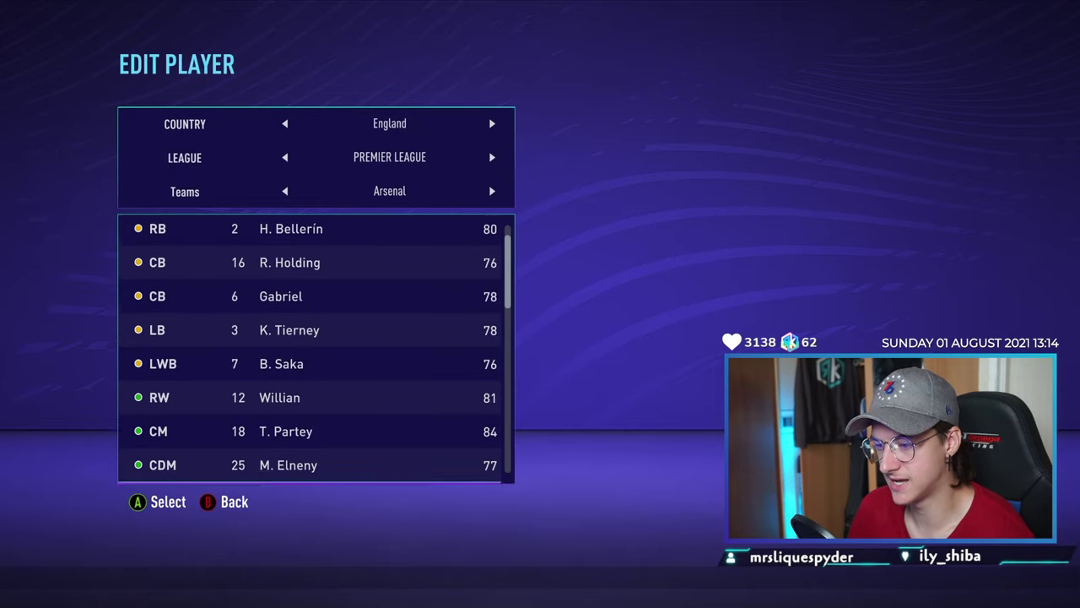
{"action": "key", "text": "Down"}
{"action": "key", "text": "Up"}
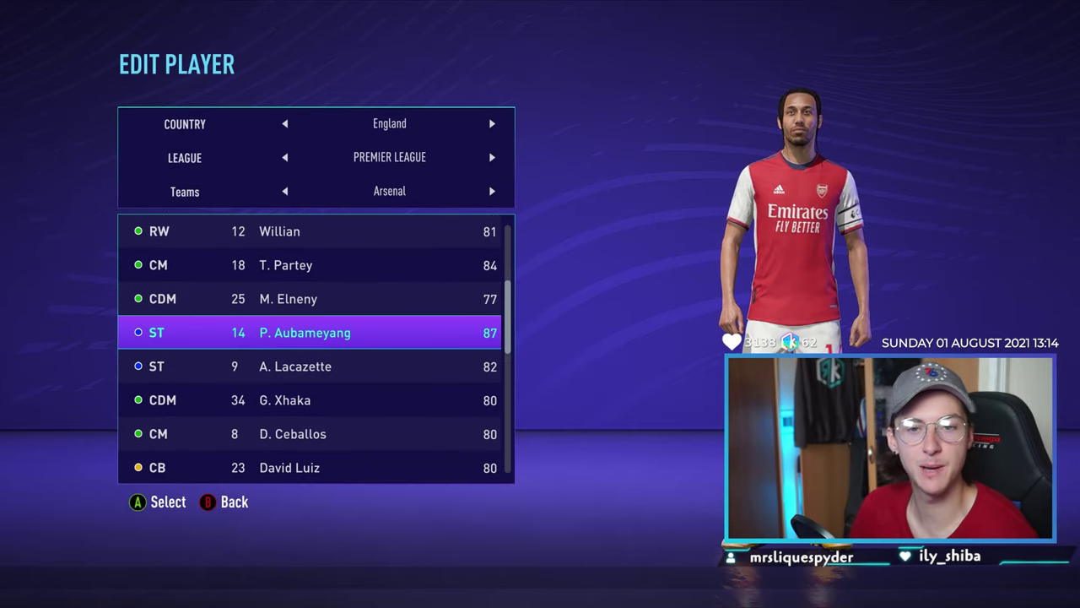
{"action": "key", "text": "Down"}
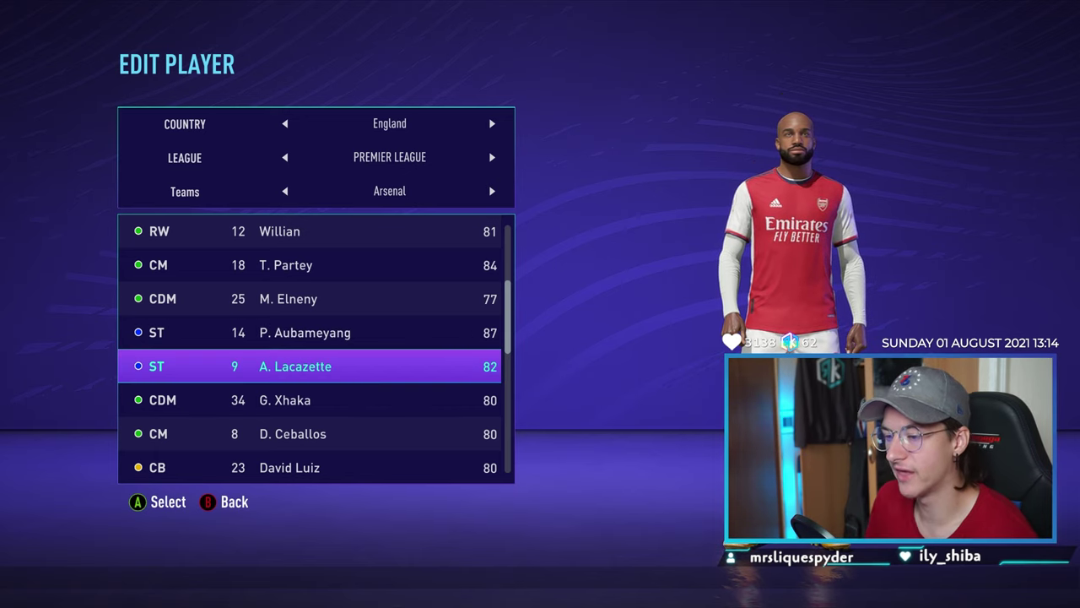
- Move on through Arsenal's squad to E. Smith Rowe and inspect his modded face
{"action": "key", "text": "Down"}
{"action": "key", "text": "Down"}
{"action": "key", "text": "Down"}
{"action": "key", "text": "Down"}
{"action": "key", "text": "Down"}
{"action": "key", "text": "Down"}
{"action": "key", "text": "Down"}
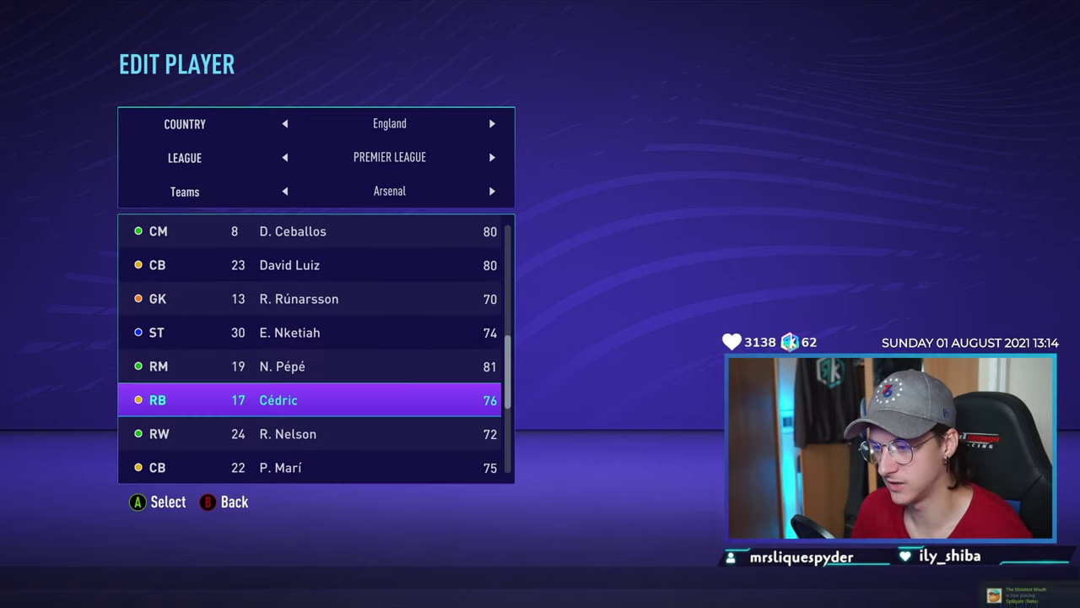
{"action": "key", "text": "Down"}
{"action": "key", "text": "Down"}
{"action": "key", "text": "Down"}
{"action": "key", "text": "Down"}
{"action": "key", "text": "Down"}
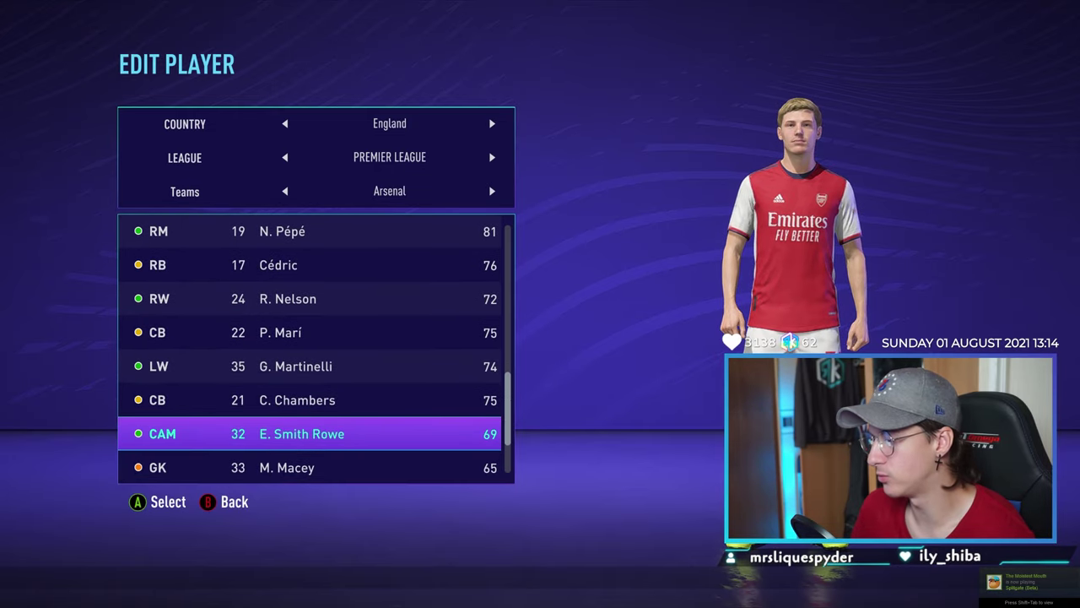
- Go through the rest of Arsenal's squad to M. Ødegaard and inspect his modded face
{"action": "key", "text": "Down"}
{"action": "key", "text": "Up"}
{"action": "key", "text": "Up"}
{"action": "key", "text": "Up"}
{"action": "key", "text": "Up"}
{"action": "key", "text": "Up"}
{"action": "key", "text": "Up"}
{"action": "key", "text": "Up"}
{"action": "key", "text": "Up"}
{"action": "key", "text": "Up"}
{"action": "key", "text": "Up"}
{"action": "key", "text": "Up"}
{"action": "key", "text": "Up"}
{"action": "key", "text": "Up"}
{"action": "key", "text": "Up"}
{"action": "key", "text": "Up"}
{"action": "key", "text": "Up"}
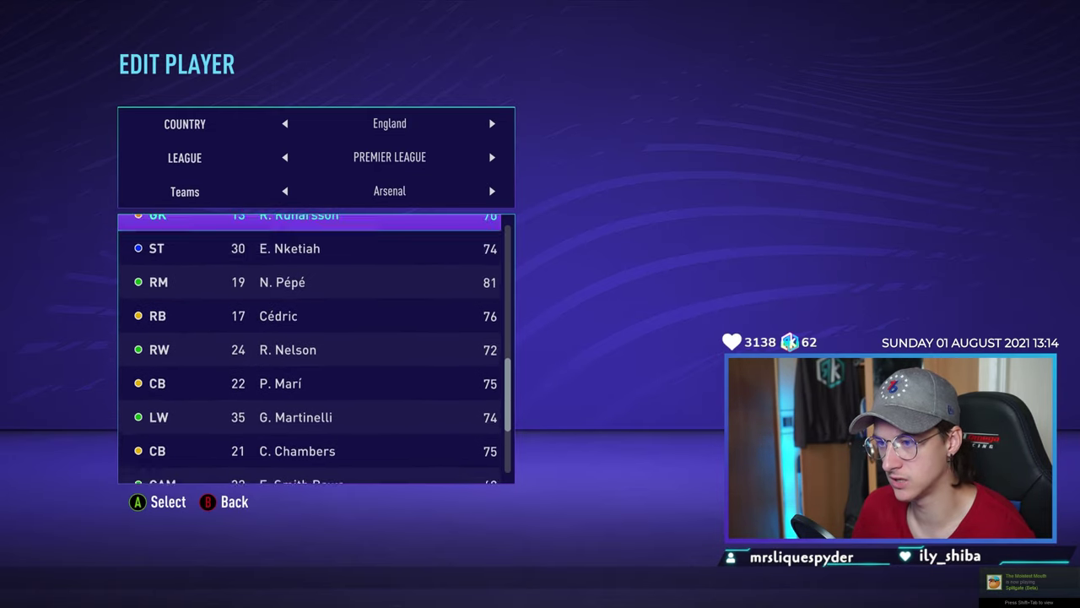
{"action": "key", "text": "Up"}
{"action": "key", "text": "Up"}
{"action": "key", "text": "Up"}
{"action": "key", "text": "Up"}
{"action": "key", "text": "Up"}
{"action": "key", "text": "Up"}
{"action": "key", "text": "Up"}
{"action": "key", "text": "Up"}
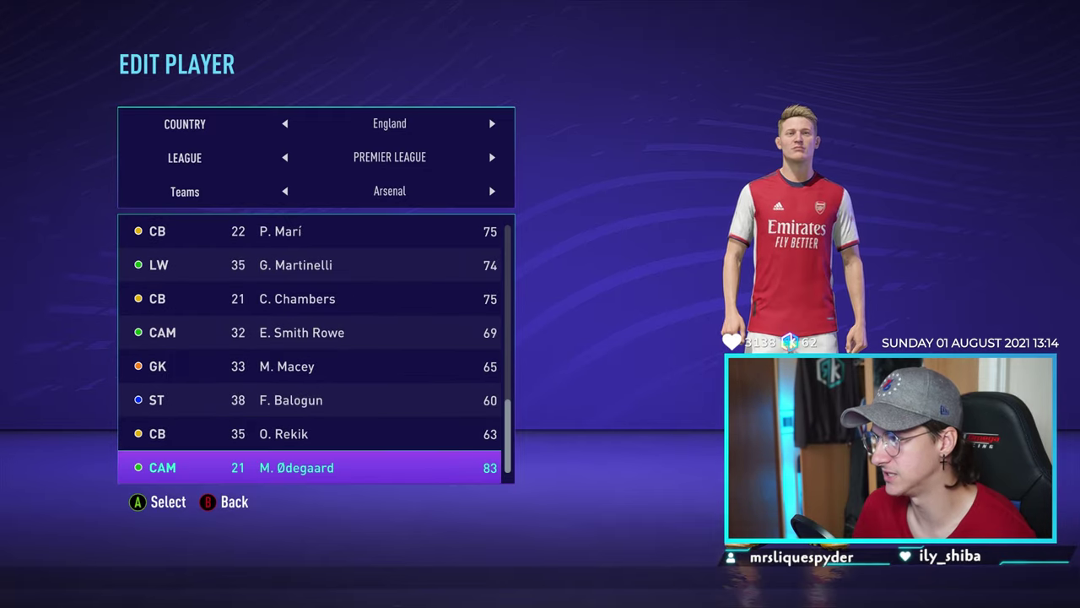
- Return to the top of Arsenal's squad and switch the team to Manchester Utd
{"action": "key", "text": "Up"}
{"action": "key", "text": "Up"}
{"action": "key", "text": "Up"}
{"action": "key", "text": "Up"}
{"action": "key", "text": "Up"}
{"action": "key", "text": "Up"}
{"action": "key", "text": "Up"}
{"action": "key", "text": "Up"}
{"action": "key", "text": "Up"}
{"action": "key", "text": "Up"}
{"action": "key", "text": "Up"}
{"action": "key", "text": "Up"}
{"action": "key", "text": "Up"}
{"action": "key", "text": "Up"}
{"action": "key", "text": "Up"}
{"action": "key", "text": "Up"}
{"action": "key", "text": "Up"}
{"action": "key", "text": "Up"}
{"action": "key", "text": "Up"}
{"action": "key", "text": "Up"}
{"action": "key", "text": "Up"}
{"action": "key", "text": "Up"}
{"action": "key", "text": "Up"}
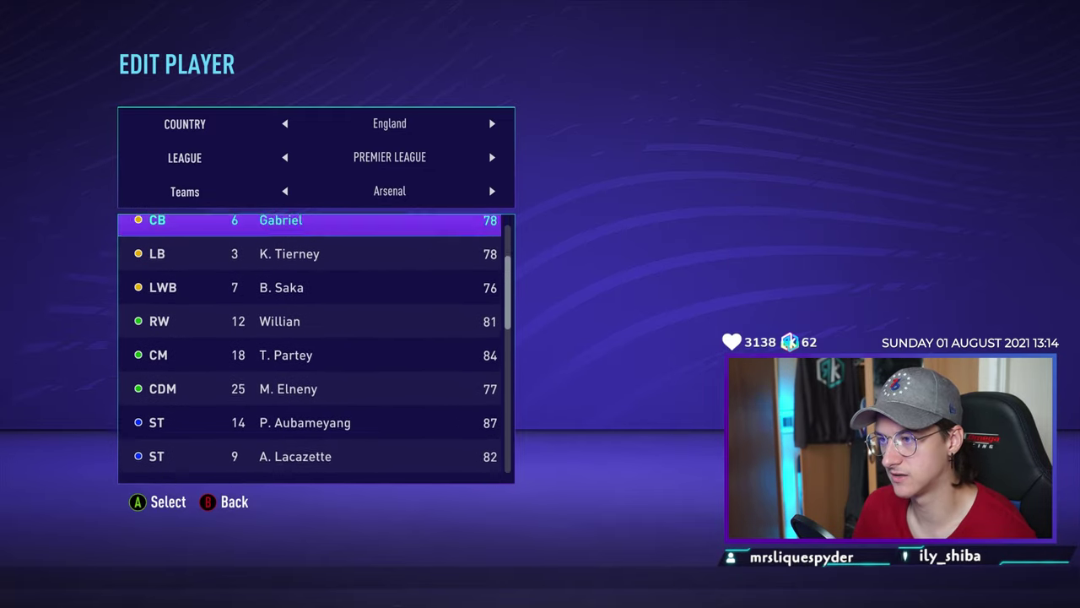
{"action": "key", "text": "Up"}
{"action": "key", "text": "Up"}
{"action": "key", "text": "Right"}
{"action": "key", "text": "Right"}
{"action": "key", "text": "Right"}
{"action": "key", "text": "Right"}
{"action": "key", "text": "Right"}
{"action": "key", "text": "Right"}
{"action": "key", "text": "Right"}
{"action": "key", "text": "Right"}
{"action": "key", "text": "Right"}
{"action": "key", "text": "Right"}
{"action": "key", "text": "Right"}
{"action": "key", "text": "Right"}
{"action": "key", "text": "Left"}
{"action": "key", "text": "Left"}
- Go through Manchester Utd's squad to P. Pogba and inspect his modded face
{"action": "key", "text": "Down"}
{"action": "key", "text": "Down"}
{"action": "key", "text": "Down"}
{"action": "key", "text": "Down"}
{"action": "key", "text": "Down"}
{"action": "key", "text": "Down"}
{"action": "key", "text": "Down"}
{"action": "key", "text": "Down"}
{"action": "key", "text": "Down"}
{"action": "key", "text": "Down"}
{"action": "key", "text": "Down"}
{"action": "key", "text": "Down"}
{"action": "key", "text": "Down"}
{"action": "key", "text": "Down"}
{"action": "key", "text": "Down"}
{"action": "key", "text": "Down"}
{"action": "key", "text": "Down"}
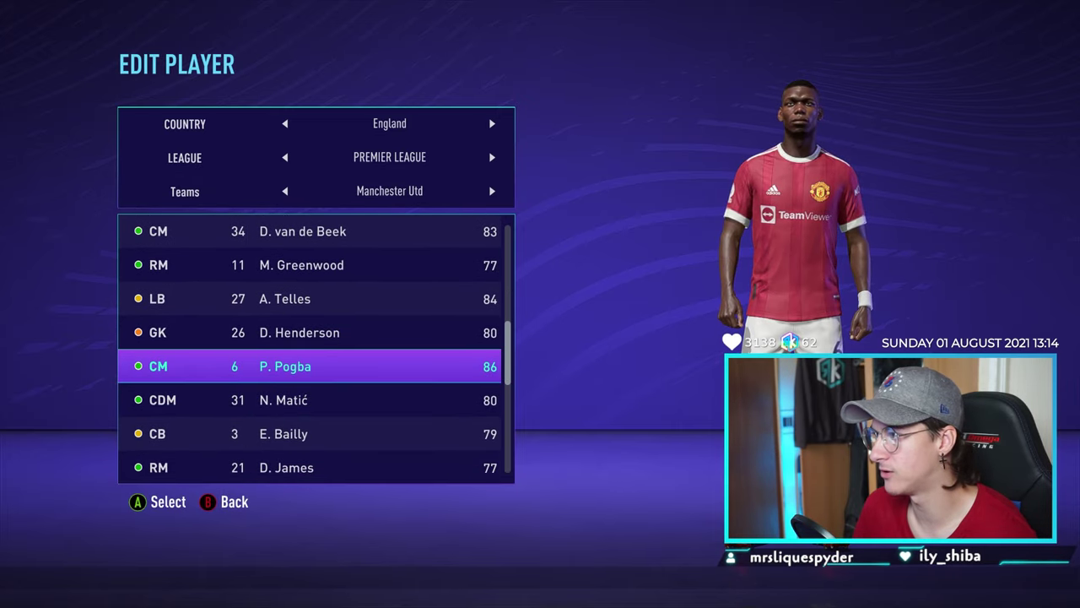
- Return to the squad filters and switch them to Italy, SERIE A TIM and Juventus
{"action": "key", "text": "Up"}
{"action": "key", "text": "Up"}
{"action": "key", "text": "Up"}
{"action": "key", "text": "Up"}
{"action": "key", "text": "Up"}
{"action": "key", "text": "Up"}
{"action": "key", "text": "Up"}
{"action": "key", "text": "Up"}
{"action": "key", "text": "Up"}
{"action": "key", "text": "Up"}
{"action": "key", "text": "Up"}
{"action": "key", "text": "Up"}
{"action": "key", "text": "Up"}
{"action": "key", "text": "Up"}
{"action": "key", "text": "Up"}
{"action": "key", "text": "Up"}
{"action": "key", "text": "Up"}
{"action": "key", "text": "Up"}
{"action": "key", "text": "Up"}
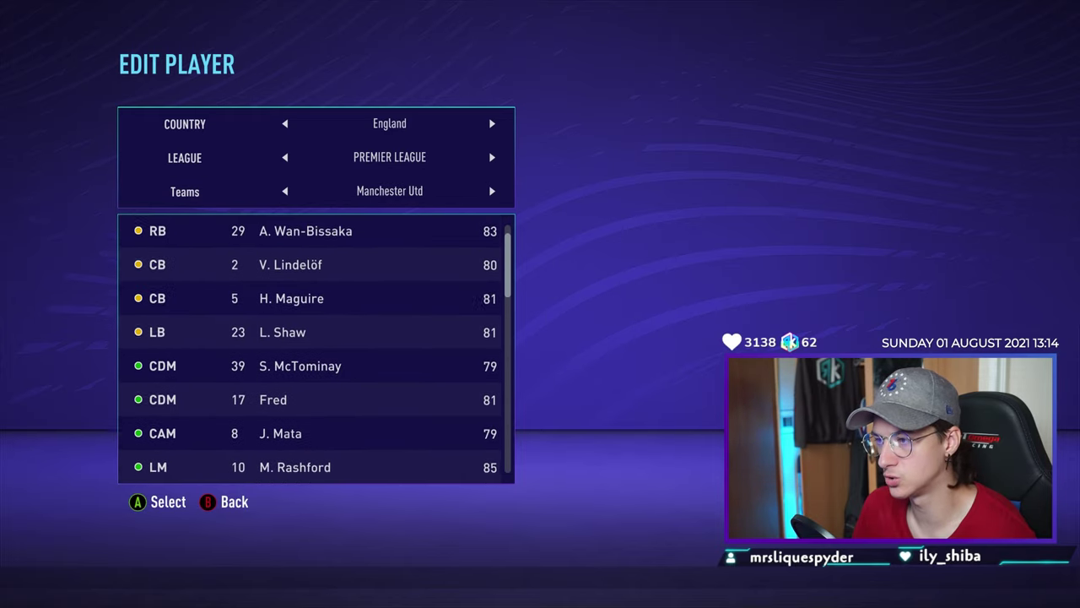
{"action": "key", "text": "Right"}
{"action": "key", "text": "Right"}
{"action": "key", "text": "Right"}
{"action": "key", "text": "Right"}
{"action": "key", "text": "Right"}
{"action": "key", "text": "Right"}
{"action": "key", "text": "Right"}
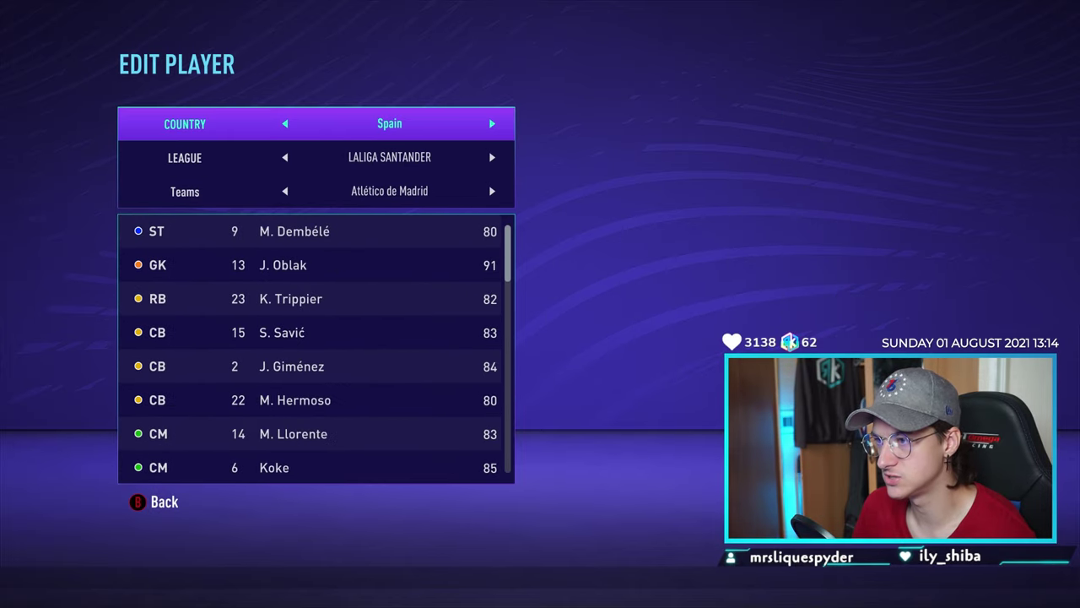
{"action": "key", "text": "Down"}
{"action": "key", "text": "Down"}
{"action": "key", "text": "Right"}
{"action": "key", "text": "Right"}
{"action": "key", "text": "Right"}
{"action": "key", "text": "Right"}
{"action": "key", "text": "Right"}
{"action": "key", "text": "Right"}
{"action": "key", "text": "Up"}
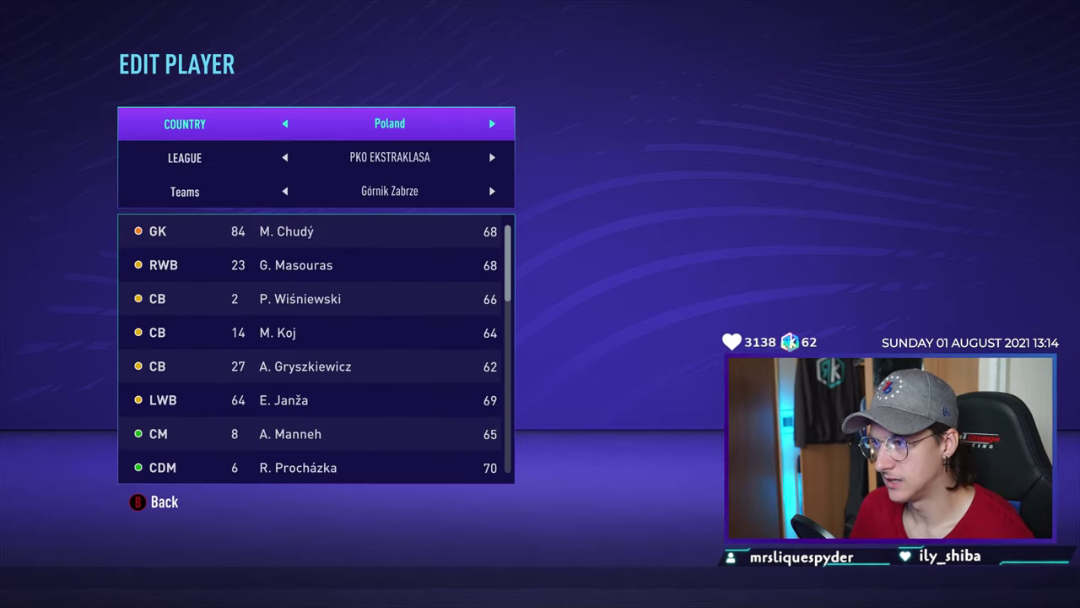
{"action": "key", "text": "Left"}
{"action": "key", "text": "Down"}
{"action": "key", "text": "Down"}
{"action": "key", "text": "Down"}
{"action": "key", "text": "Up"}
{"action": "key", "text": "Left"}
{"action": "key", "text": "Left"}
{"action": "key", "text": "Left"}
{"action": "key", "text": "Left"}
{"action": "key", "text": "Left"}
{"action": "key", "text": "Left"}
{"action": "key", "text": "Left"}
{"action": "key", "text": "Left"}
{"action": "key", "text": "Left"}
{"action": "key", "text": "Left"}
{"action": "key", "text": "Left"}
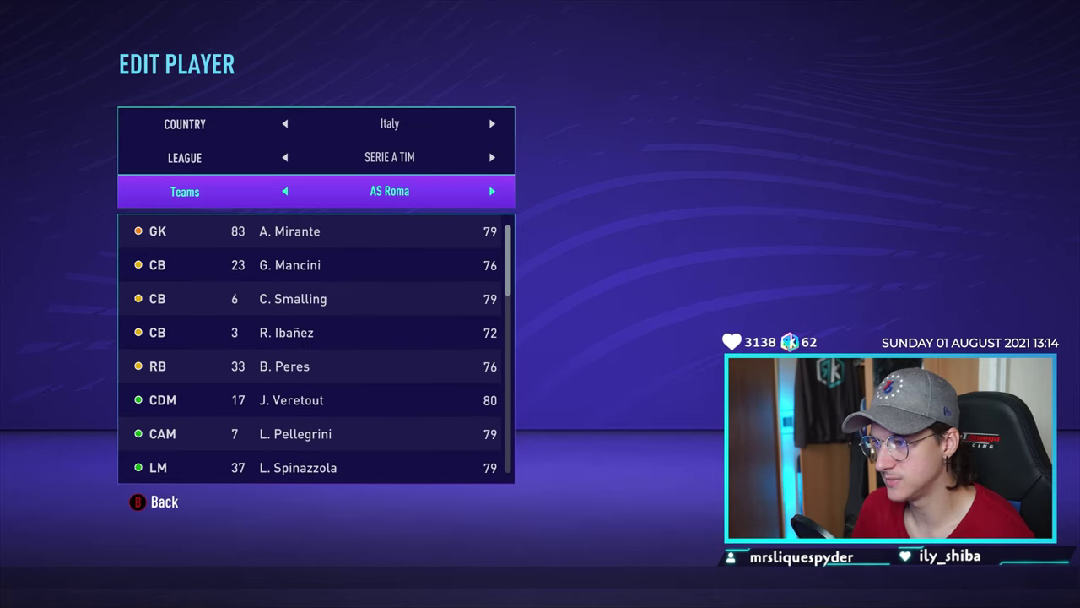
- Find C. Ronaldo in Juventus's squad and inspect his modded face
{"action": "key", "text": "Down"}
{"action": "key", "text": "Down"}
{"action": "key", "text": "Down"}
{"action": "key", "text": "Down"}
{"action": "key", "text": "Down"}
{"action": "key", "text": "Down"}
{"action": "key", "text": "Down"}
{"action": "key", "text": "Down"}
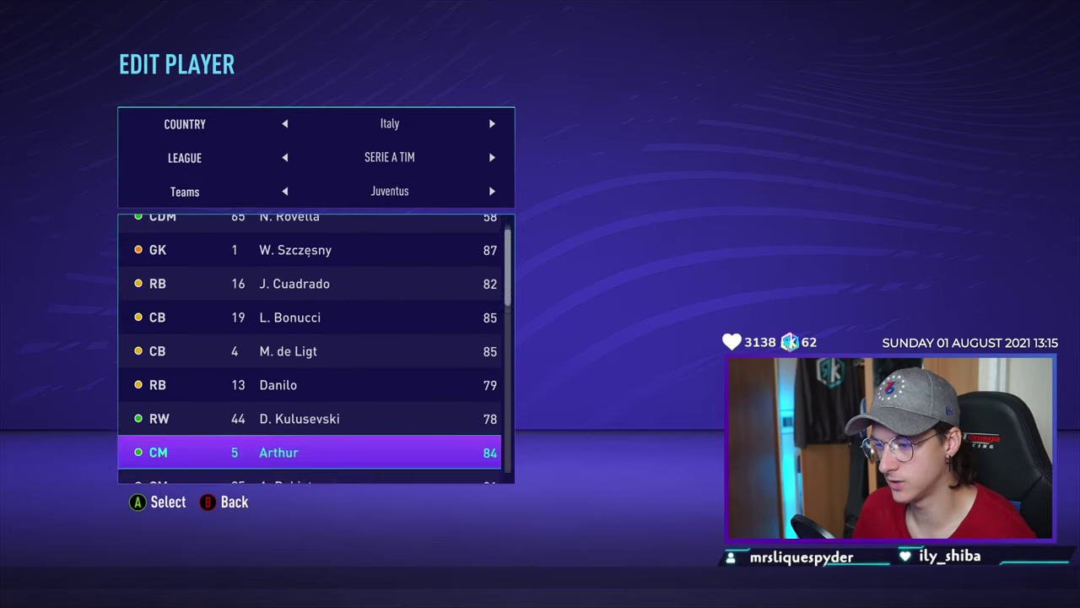
{"action": "key", "text": "Down"}
{"action": "key", "text": "Down"}
{"action": "key", "text": "Down"}
{"action": "key", "text": "Down"}
{"action": "key", "text": "Down"}
{"action": "key", "text": "Up"}
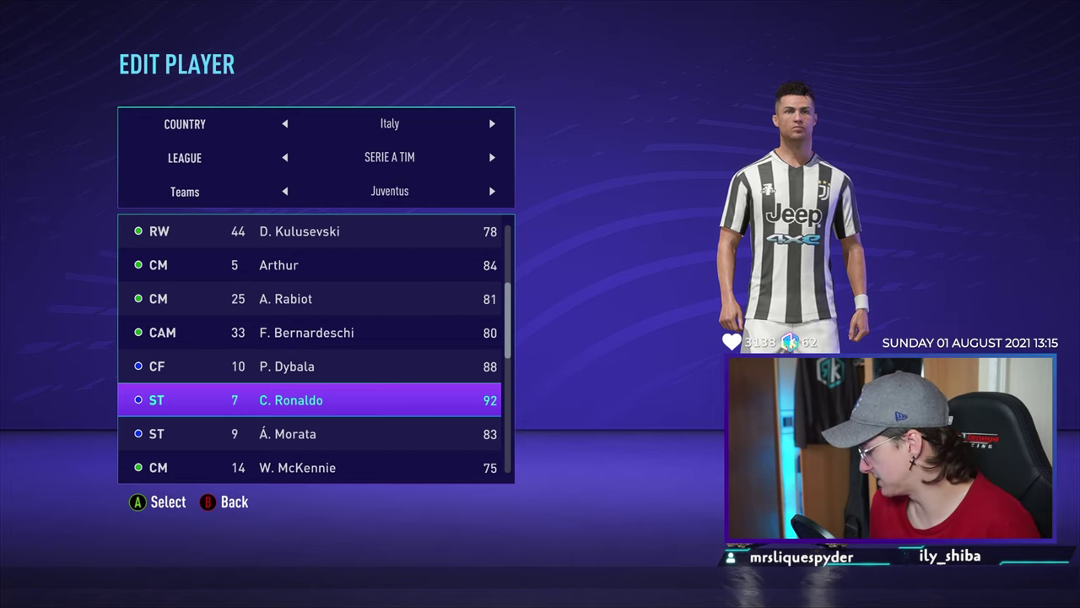
{"action": "key", "text": "Return"}
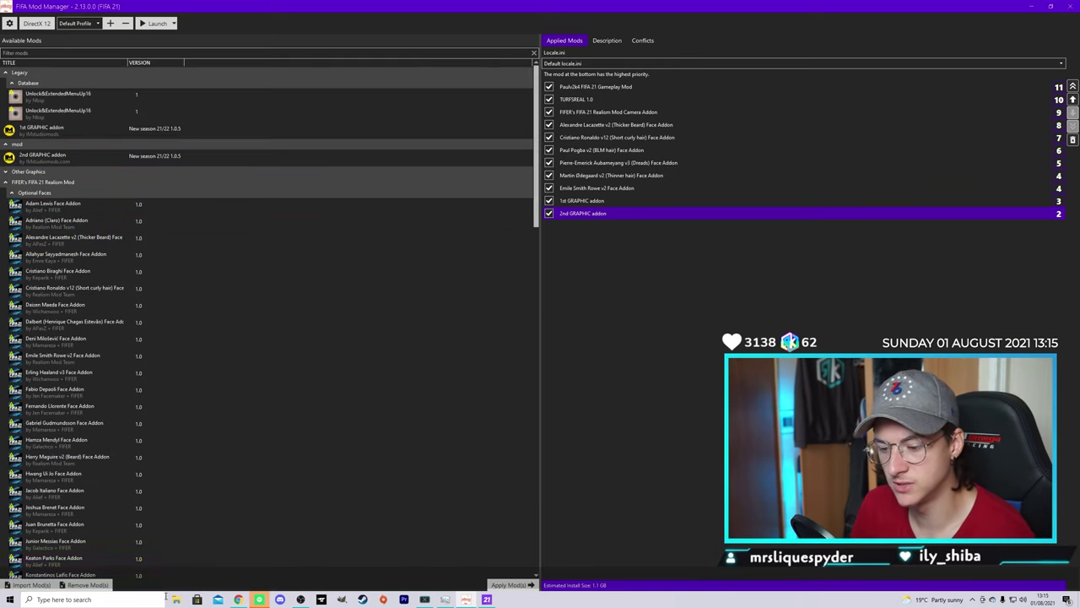
- Switch to File Explorer and open the Unzip Me folder inside YT on Data (D:) in a maximised window
{"action": "key", "text": "super+e"}
{"action": "left_click", "coordinate": [25, 356]}
{"action": "left_click", "coordinate": [50, 129]}
{"action": "left_click_drag", "start_coordinate": [183, 381], "coordinate": [154, 52]}
{"action": "left_click", "coordinate": [540, 225]}
{"action": "scroll", "coordinate": [328, 203], "scroll_direction": "up", "scroll_amount": 5}
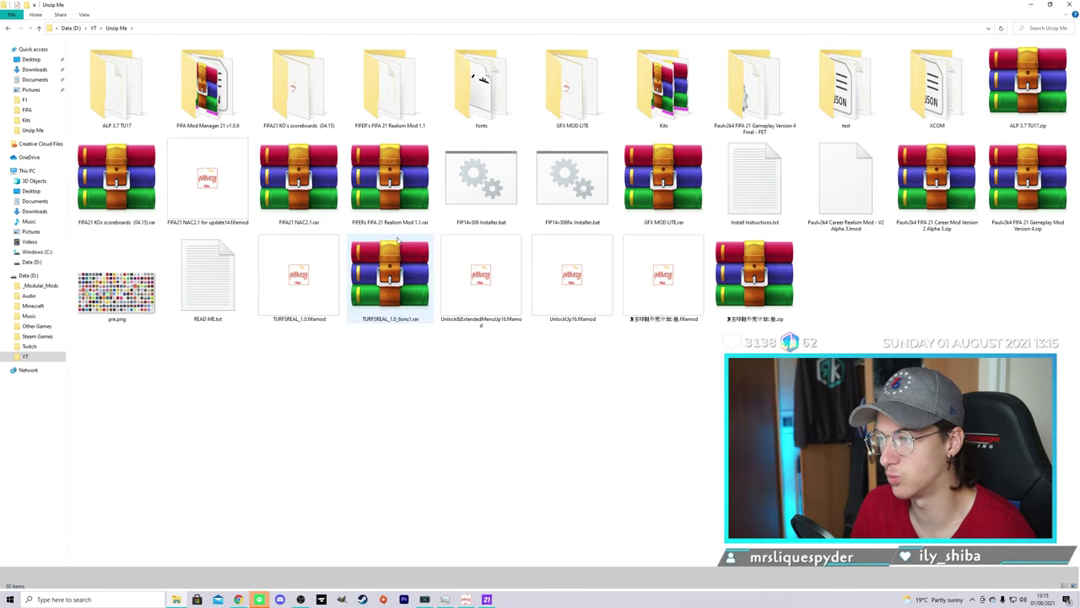
- Select the TURFSREAL_1.0 rar archive, bring up its file options and locate the matching TURFSREAL_1.0.fifamod file
{"action": "left_click", "coordinate": [382, 300]}
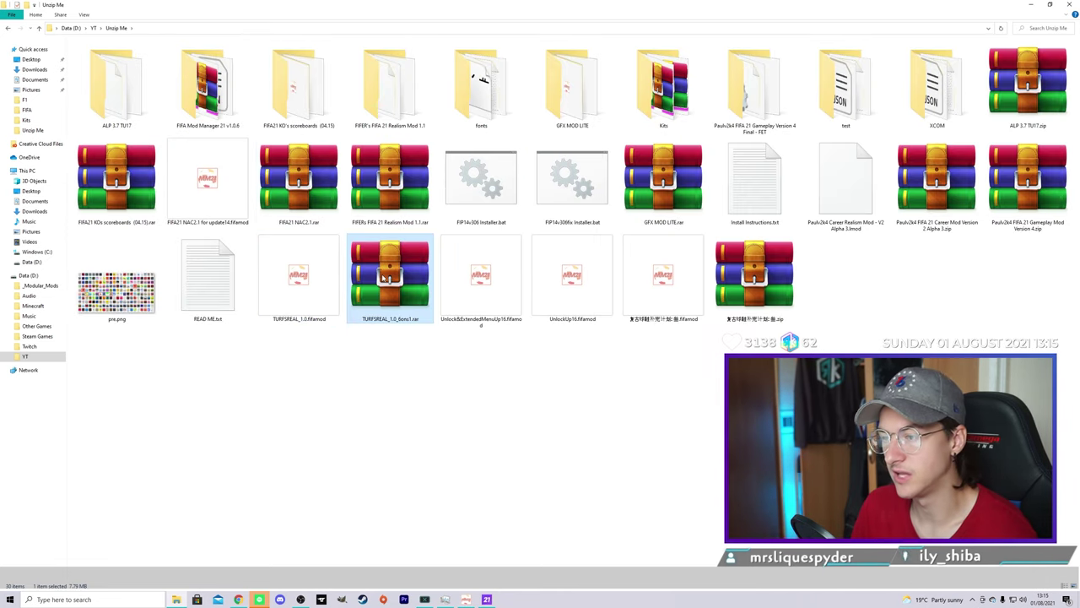
{"action": "right_click", "coordinate": [384, 277]}
{"action": "left_click", "coordinate": [408, 318]}
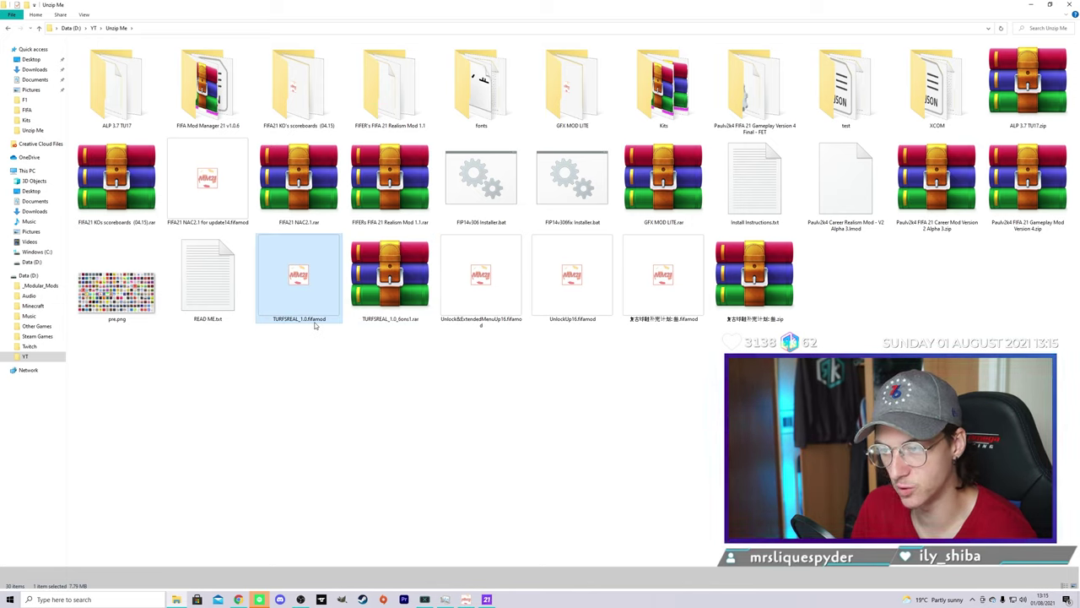
- Switch back to FIFA Mod Manager and import the 1st GRAPHIC addon 1.0.5 file from the Kits folder
{"action": "key", "text": "alt+Tab"}
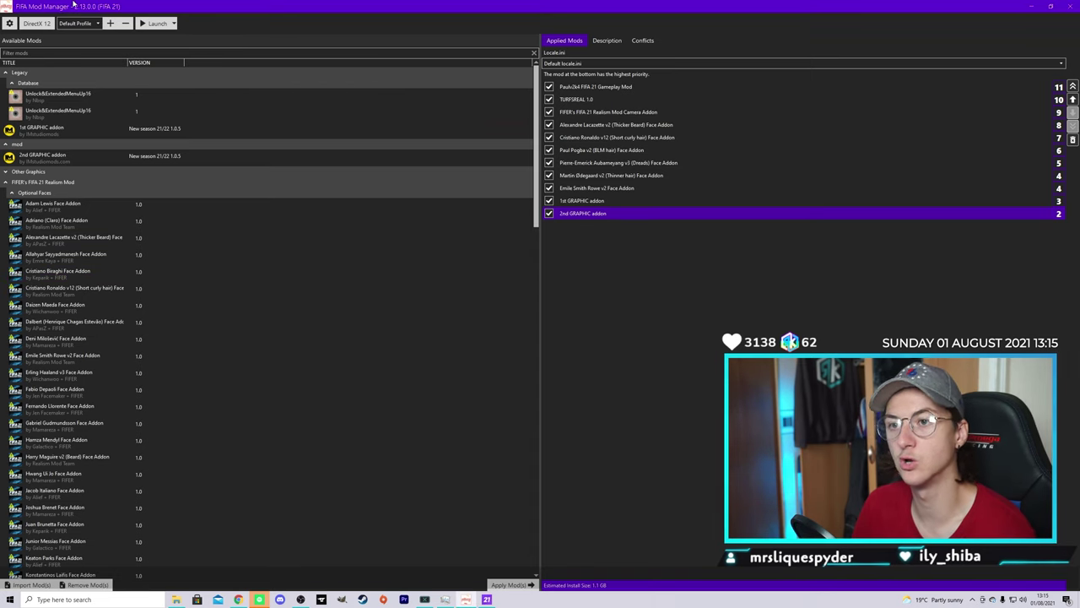
{"action": "left_click", "coordinate": [31, 584]}
{"action": "left_click", "coordinate": [126, 70]}
{"action": "left_click", "coordinate": [126, 78], "text": "shift"}
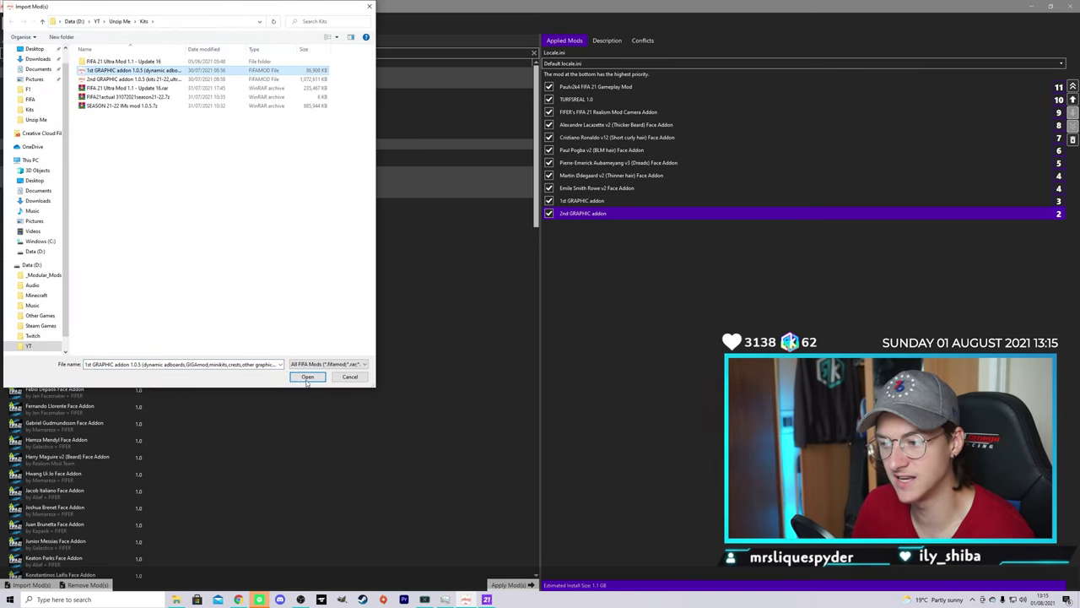
{"action": "left_click", "coordinate": [308, 376]}
- Look through the available mods from the optional faces to Main Mods and select FIFER's FIFA 21 Realism Mod
{"action": "scroll", "coordinate": [258, 400], "scroll_direction": "down", "scroll_amount": 4}
{"action": "left_click", "coordinate": [93, 442]}
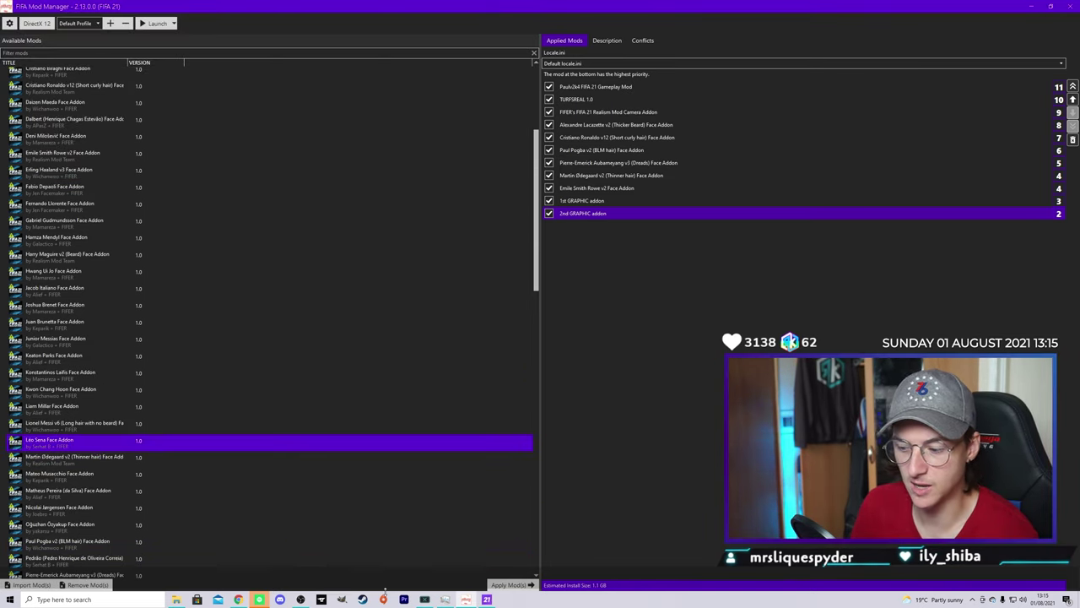
{"action": "left_click", "coordinate": [141, 26]}
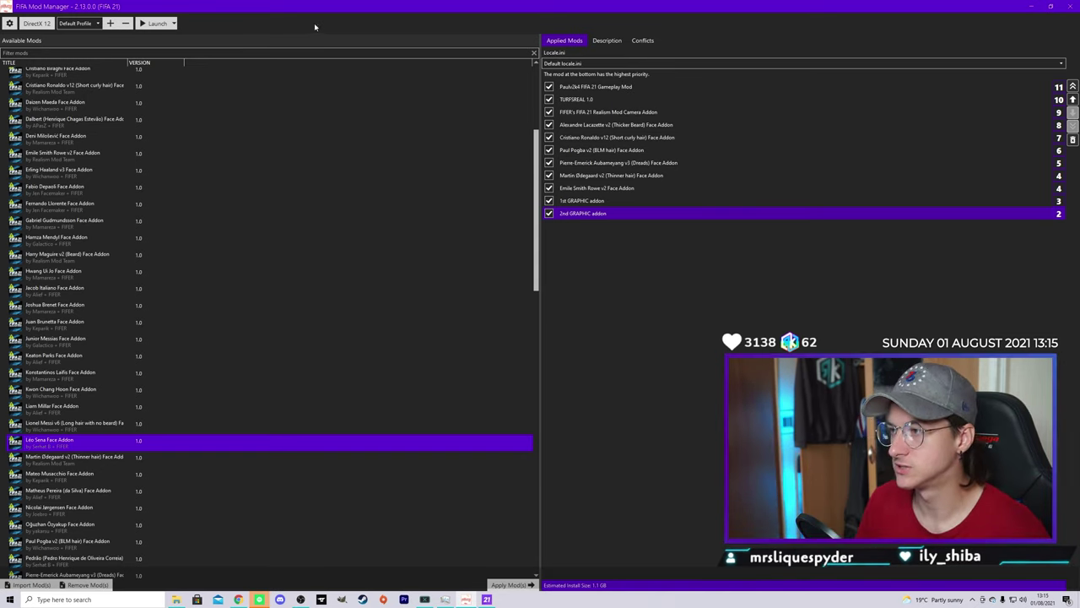
{"action": "left_click", "coordinate": [565, 201]}
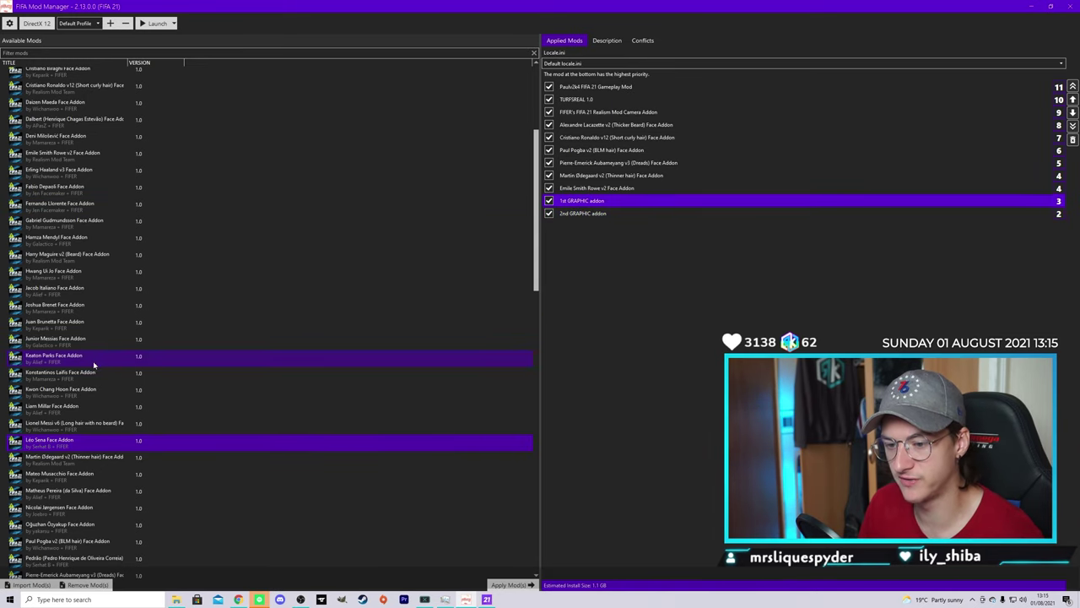
{"action": "scroll", "coordinate": [94, 365], "scroll_direction": "down", "scroll_amount": 5}
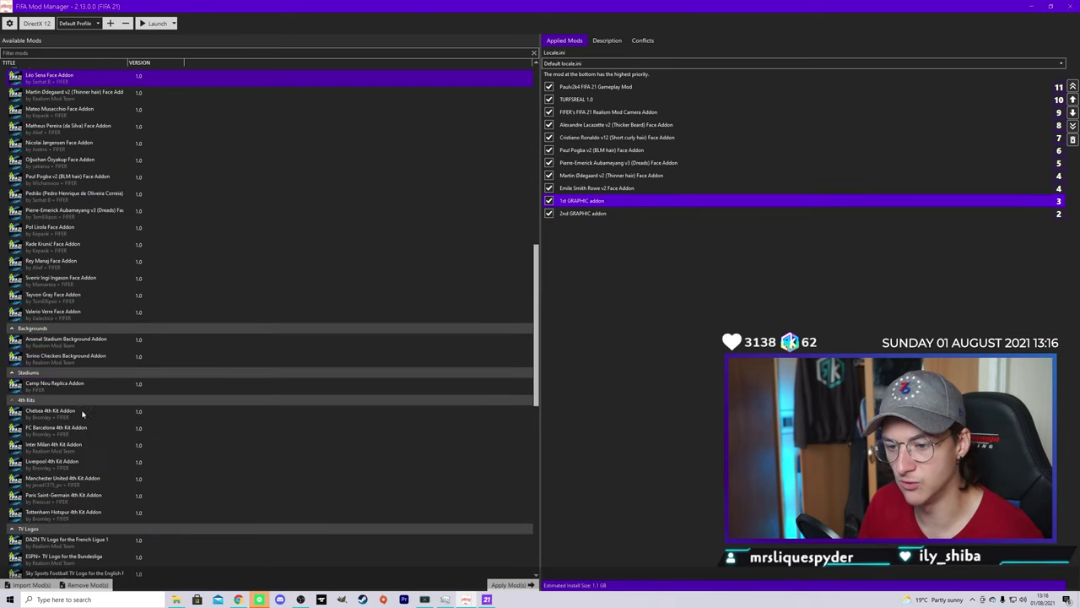
{"action": "scroll", "coordinate": [82, 418], "scroll_direction": "down", "scroll_amount": 5}
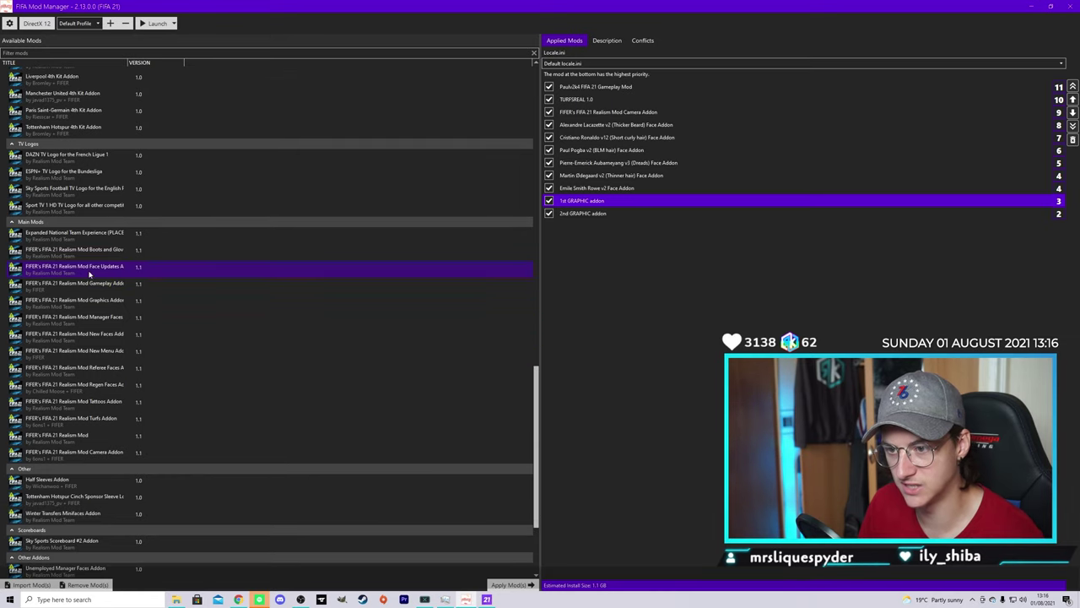
{"action": "left_click", "coordinate": [91, 437]}
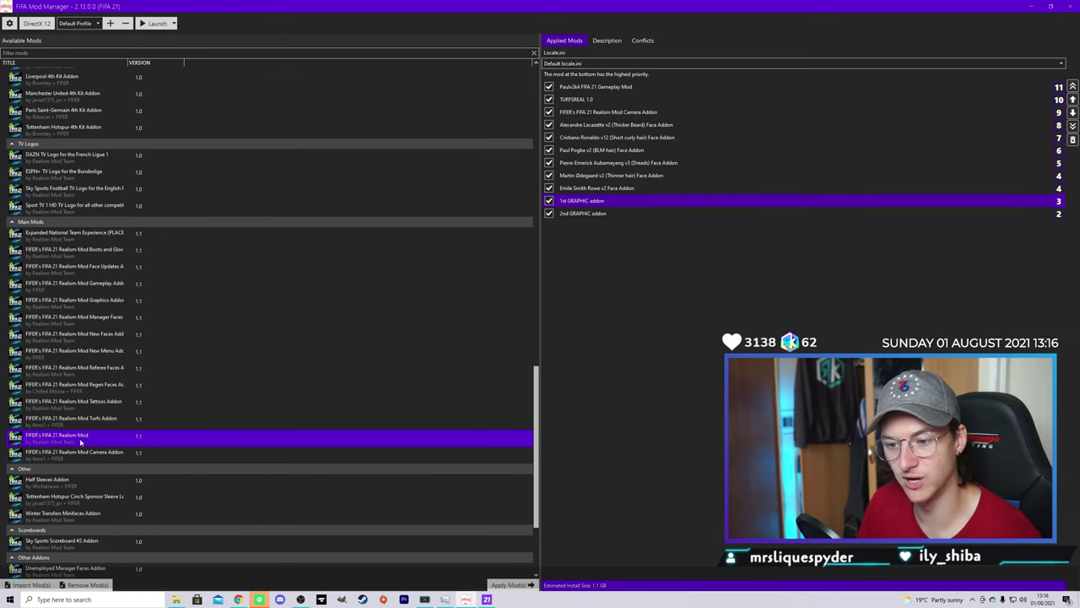
- Switch to the Main Mods profile and look through its applied mods down to the FIFER's Realism Mod entries
{"action": "left_click", "coordinate": [76, 23]}
{"action": "left_click", "coordinate": [72, 45]}
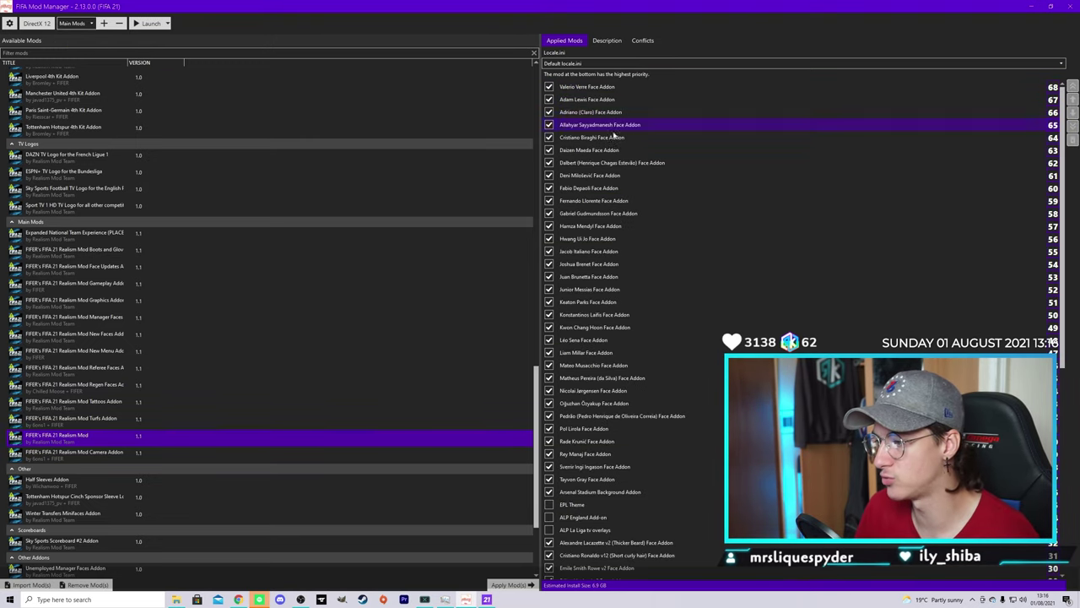
{"action": "scroll", "coordinate": [617, 463], "scroll_direction": "down", "scroll_amount": 8}
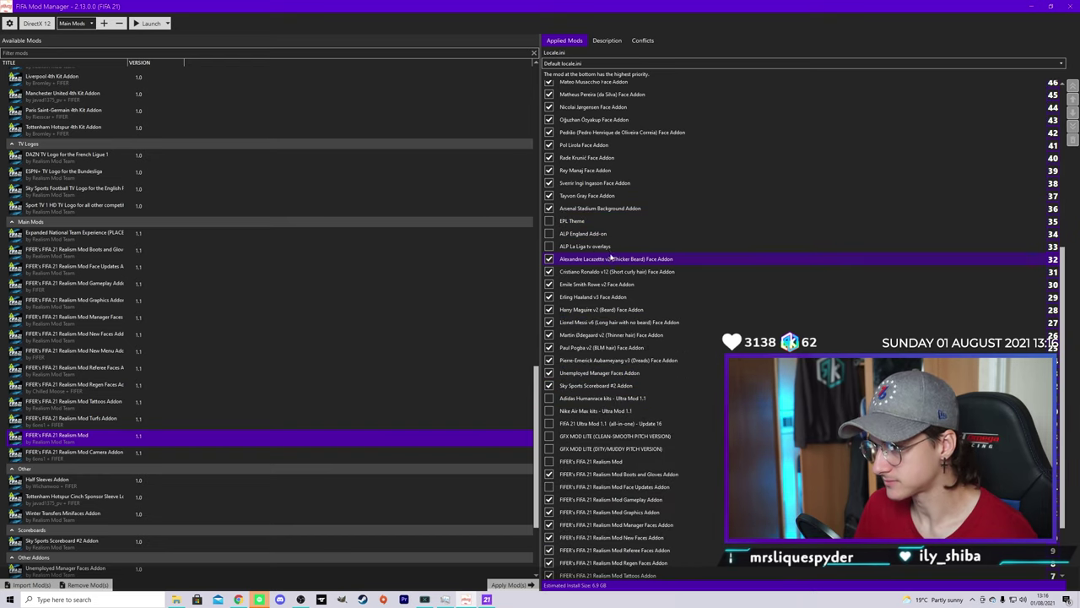
{"action": "scroll", "coordinate": [616, 346], "scroll_direction": "down", "scroll_amount": 2}
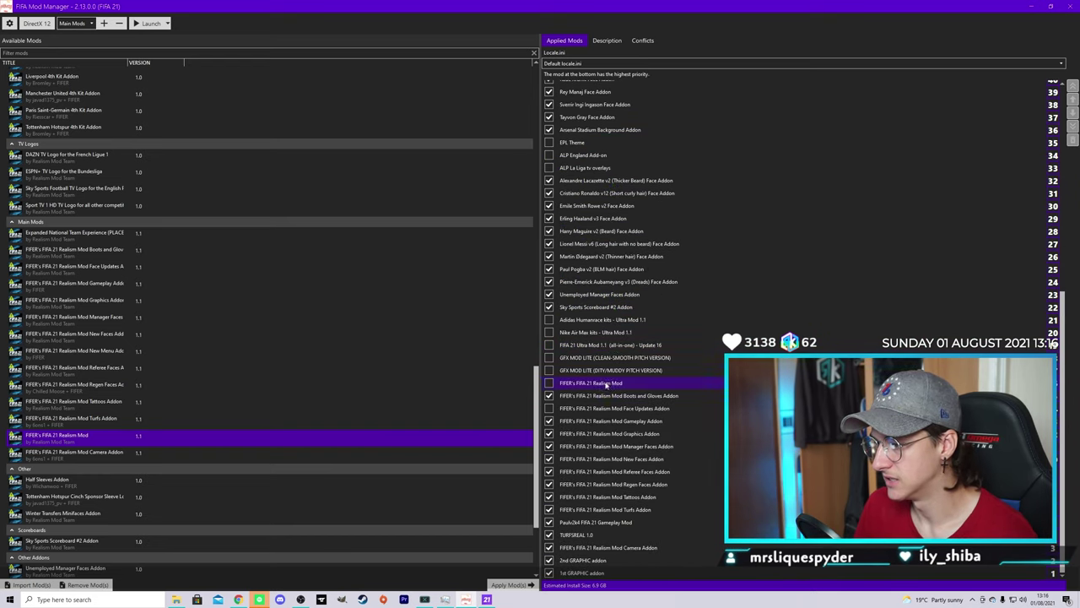
- Examine the order of the applied mods, from the Boots and Gloves Addon to the gameplay, camera and graphic addons
{"action": "left_click", "coordinate": [595, 397]}
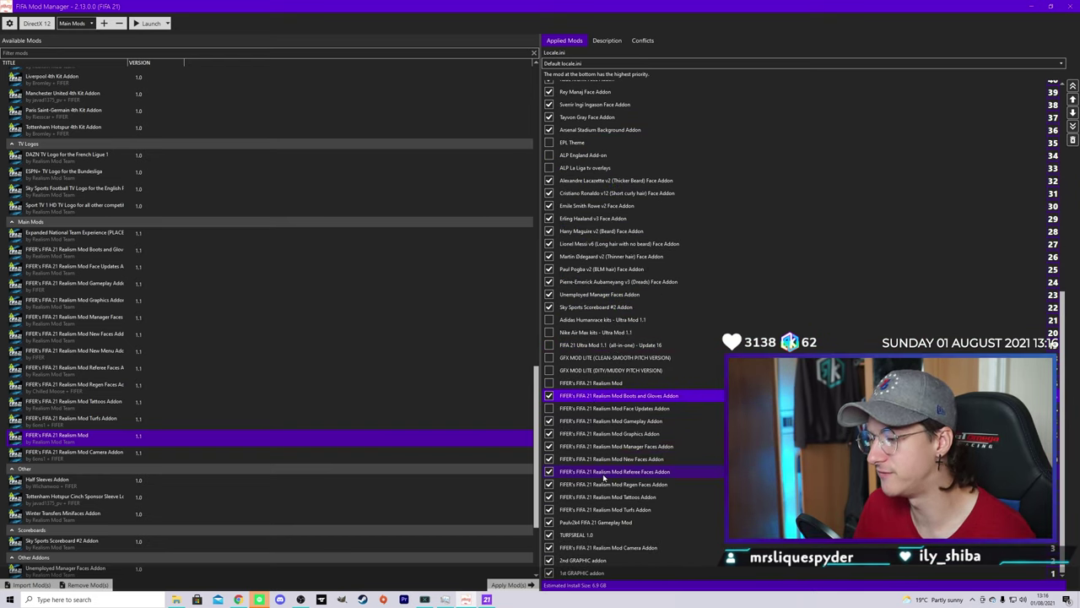
{"action": "left_click", "coordinate": [608, 521]}
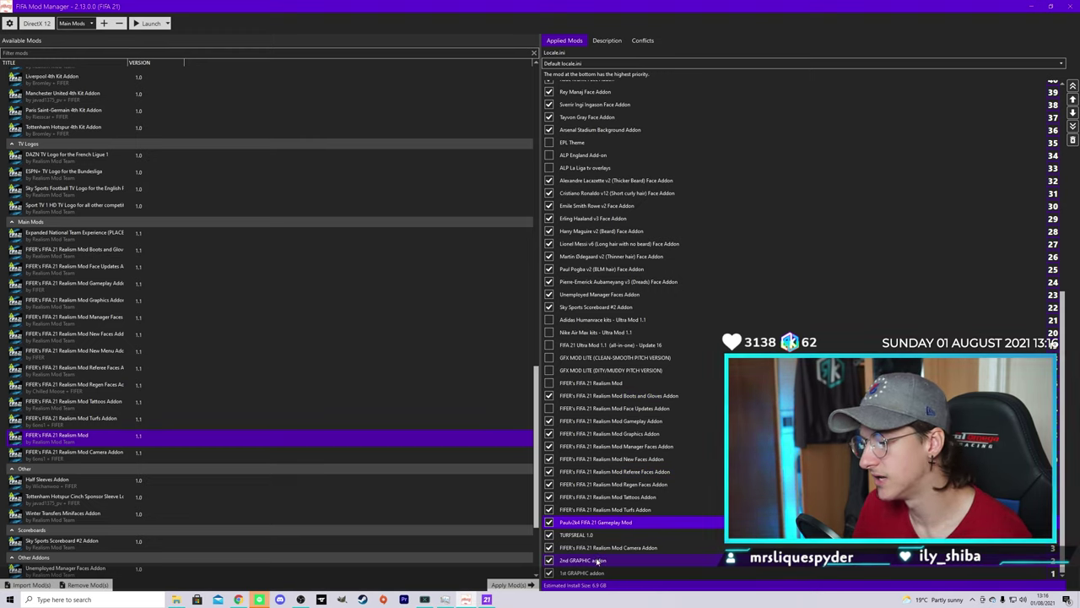
{"action": "left_click", "coordinate": [598, 560]}
{"action": "left_click", "coordinate": [594, 547]}
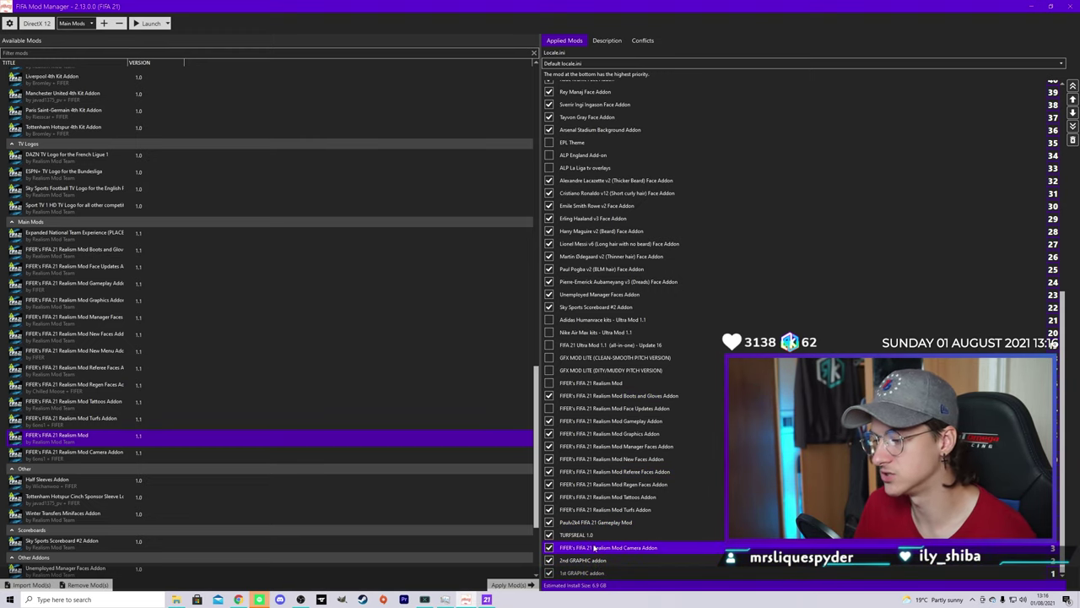
{"action": "scroll", "coordinate": [645, 215], "scroll_direction": "up", "scroll_amount": 4}
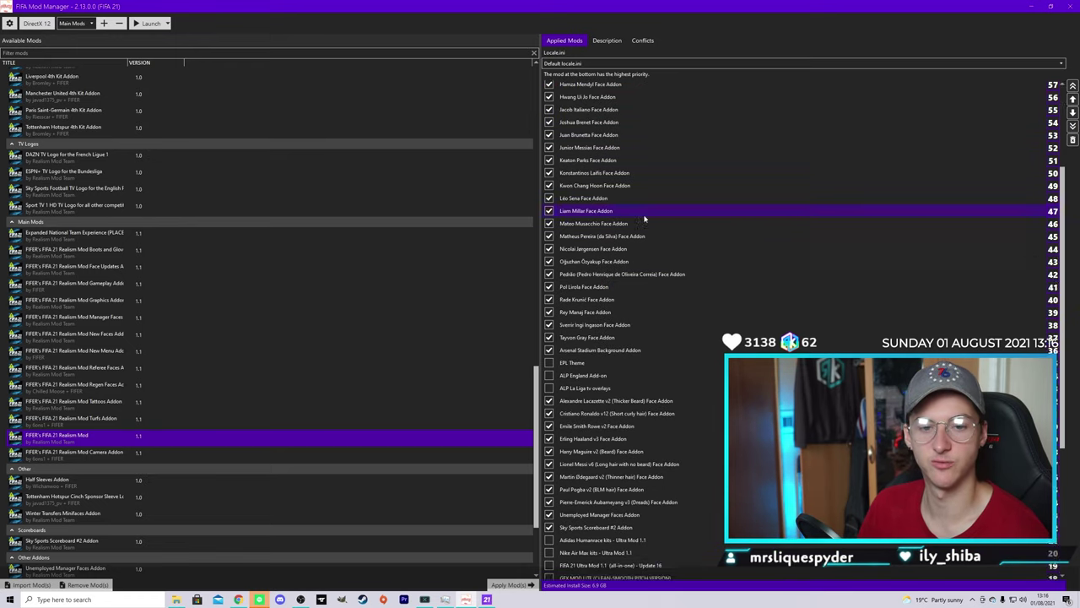
{"action": "scroll", "coordinate": [644, 214], "scroll_direction": "down", "scroll_amount": 4}
{"action": "scroll", "coordinate": [646, 218], "scroll_direction": "up", "scroll_amount": 9}
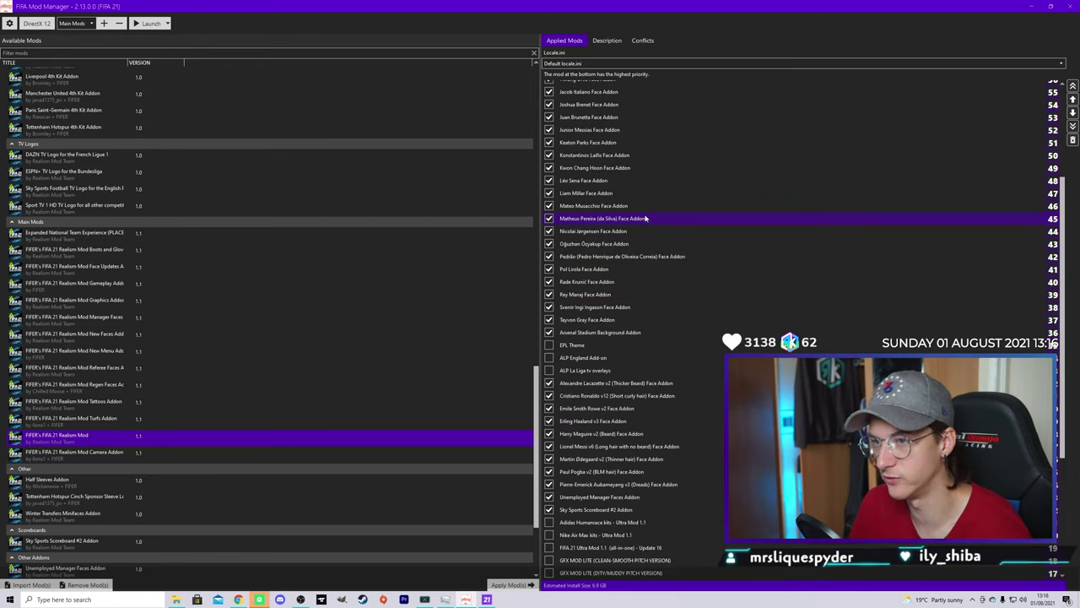